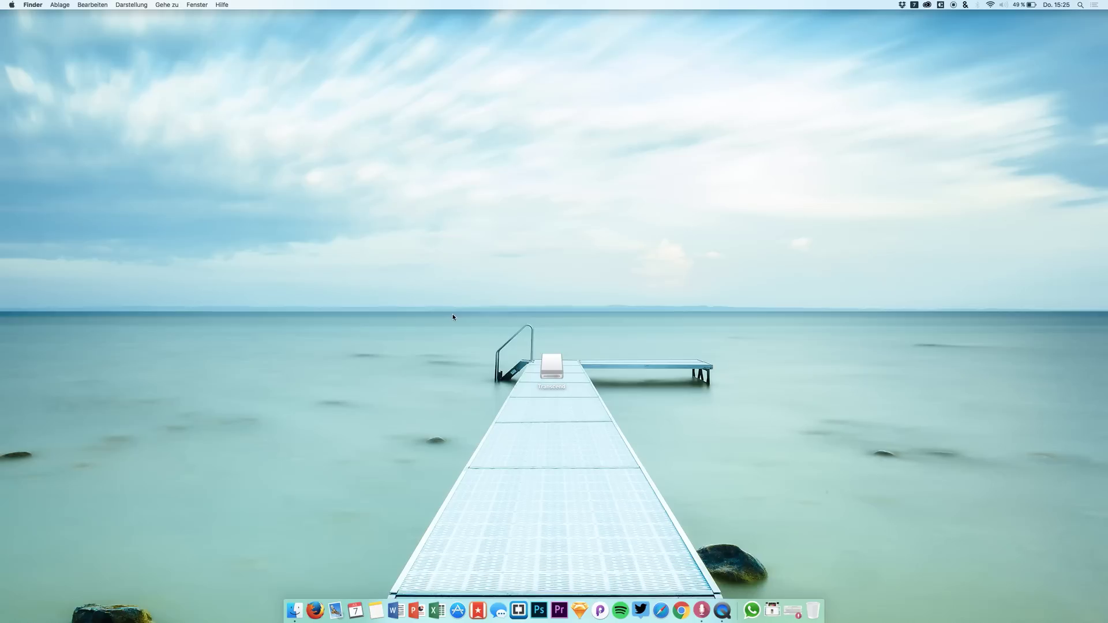
# Step: Launch Adobe Experience Design CC (Preview) from the second page of Launchpad
pyautogui.press('F4')
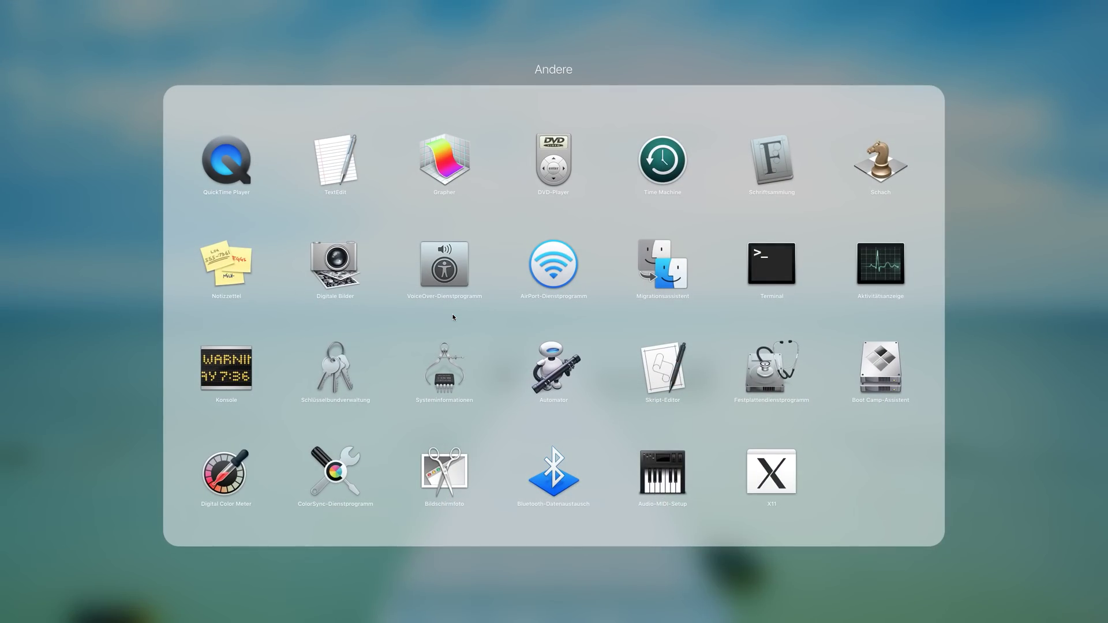
pyautogui.click(135, 155)
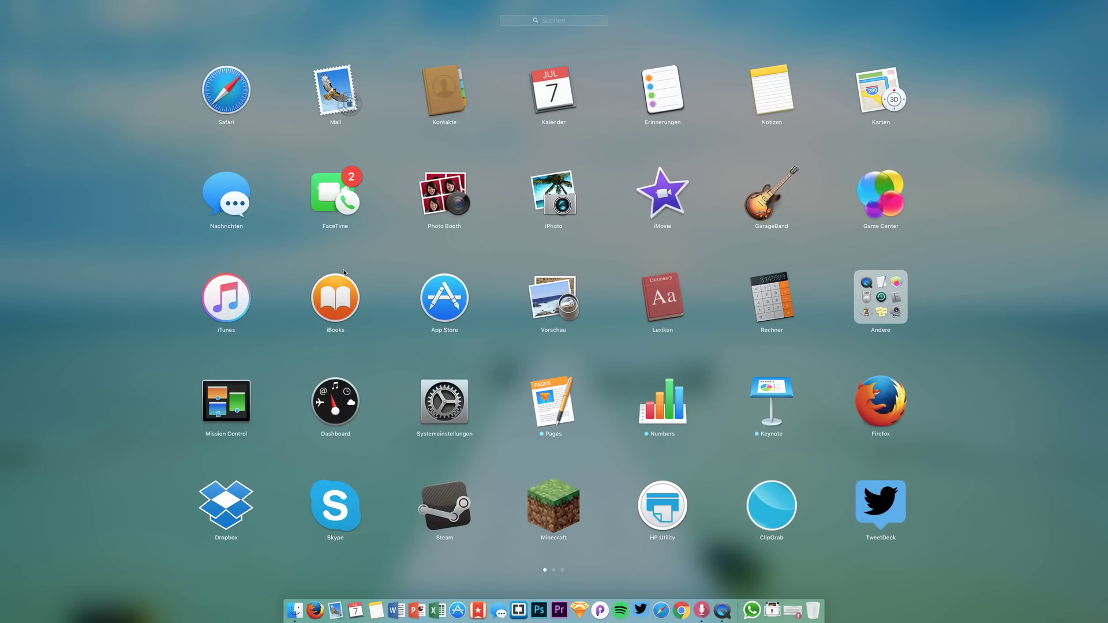
pyautogui.scroll(-3, 345, 272)
pyautogui.scroll(-3, 345, 273)
pyautogui.scroll(3, 345, 273)
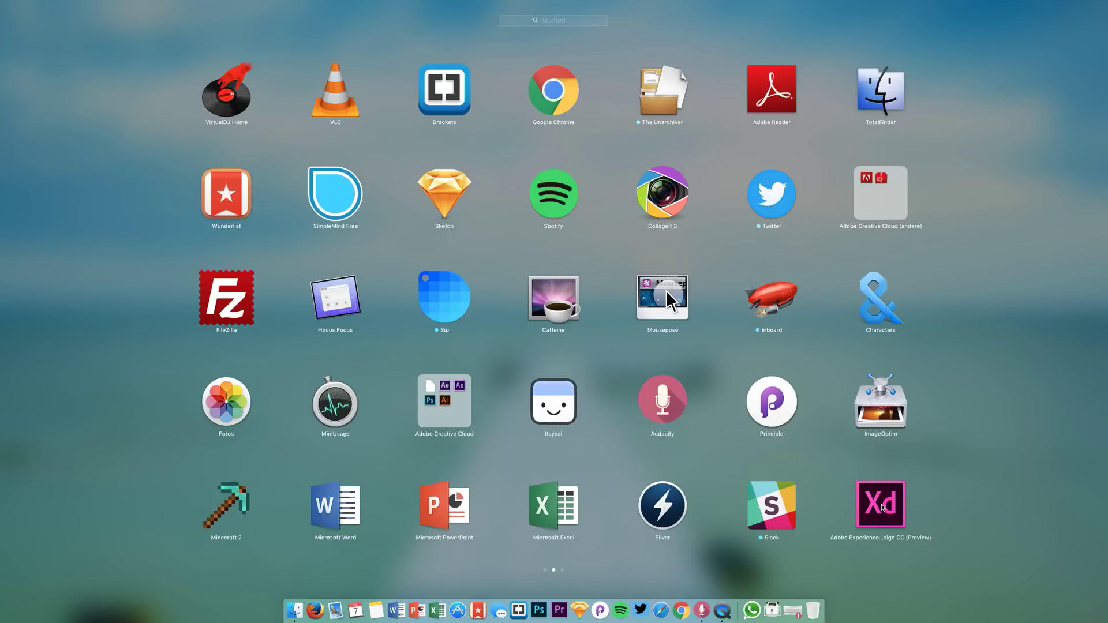
pyautogui.click(878, 506)
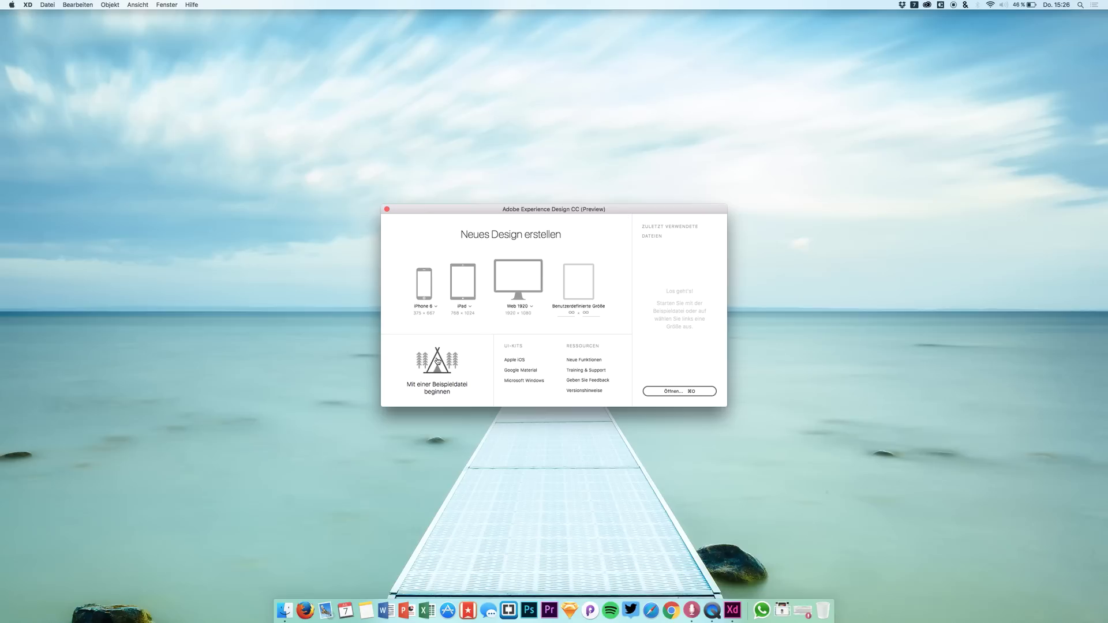
# Step: Start from the sample tutorial file (Mit einer Beispieldatei beginnen)
pyautogui.click(438, 361)
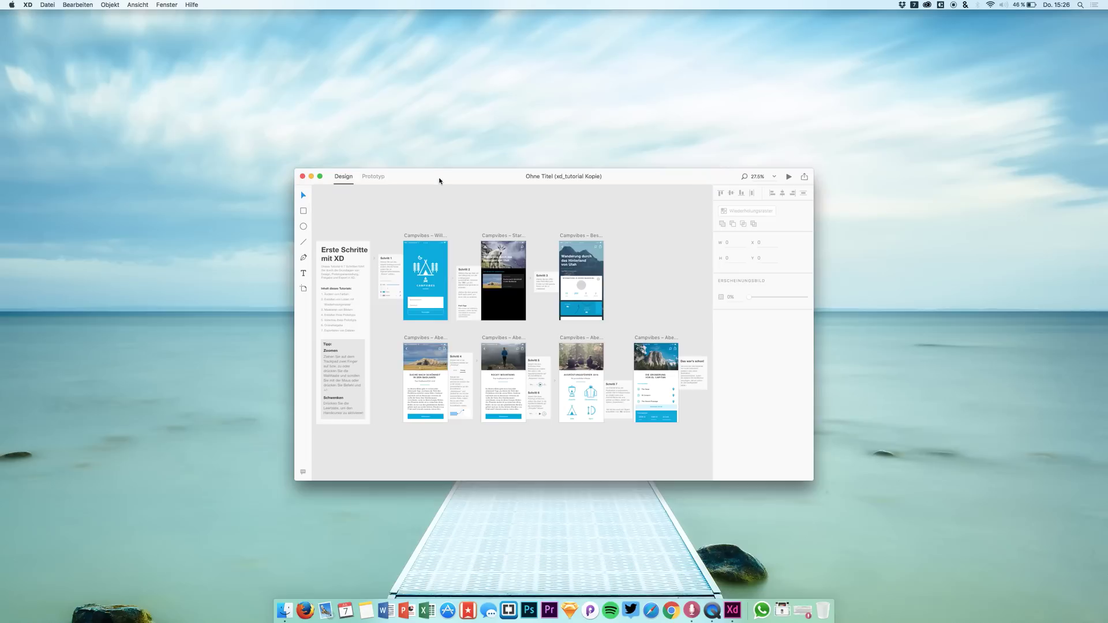
# Step: Move the document window to the upper left, enlarge it, and zoom the canvas
pyautogui.moveTo(438, 177); pyautogui.dragTo(270, 51)
pyautogui.moveTo(644, 354); pyautogui.dragTo(1012, 591)
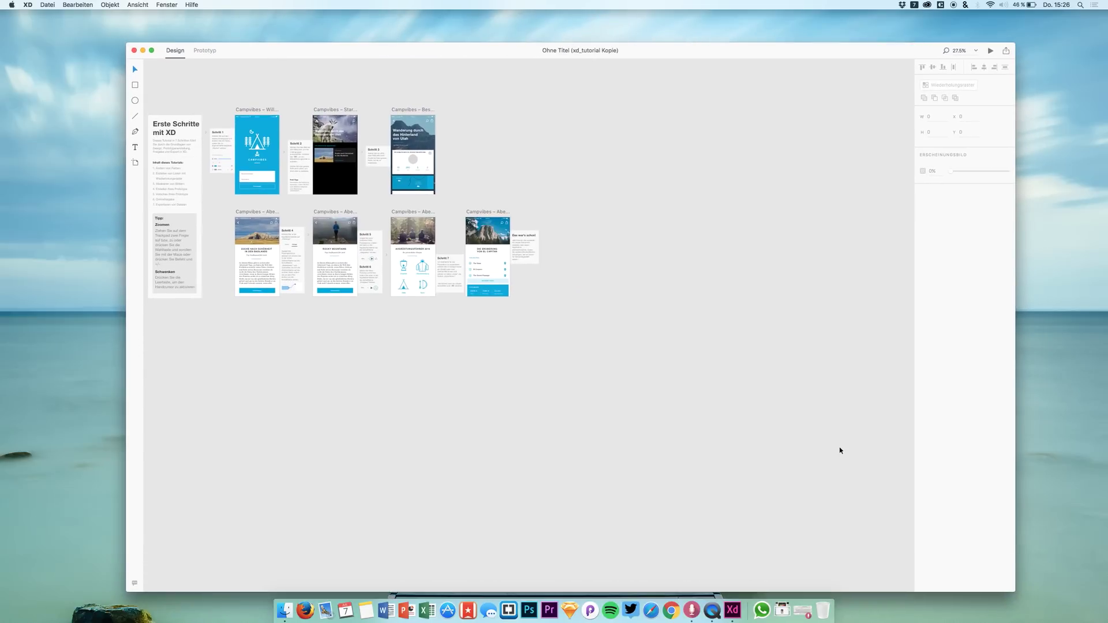
pyautogui.moveTo(628, 57); pyautogui.dragTo(610, 37)
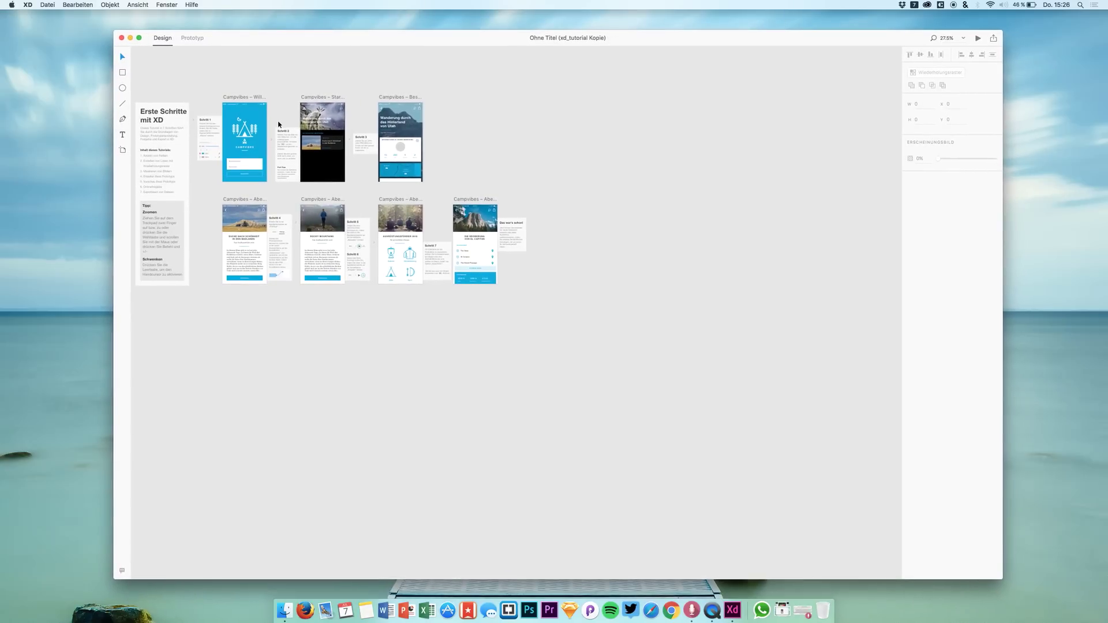
pyautogui.scroll(5, 279, 156)
pyautogui.scroll(-6, 278, 156)
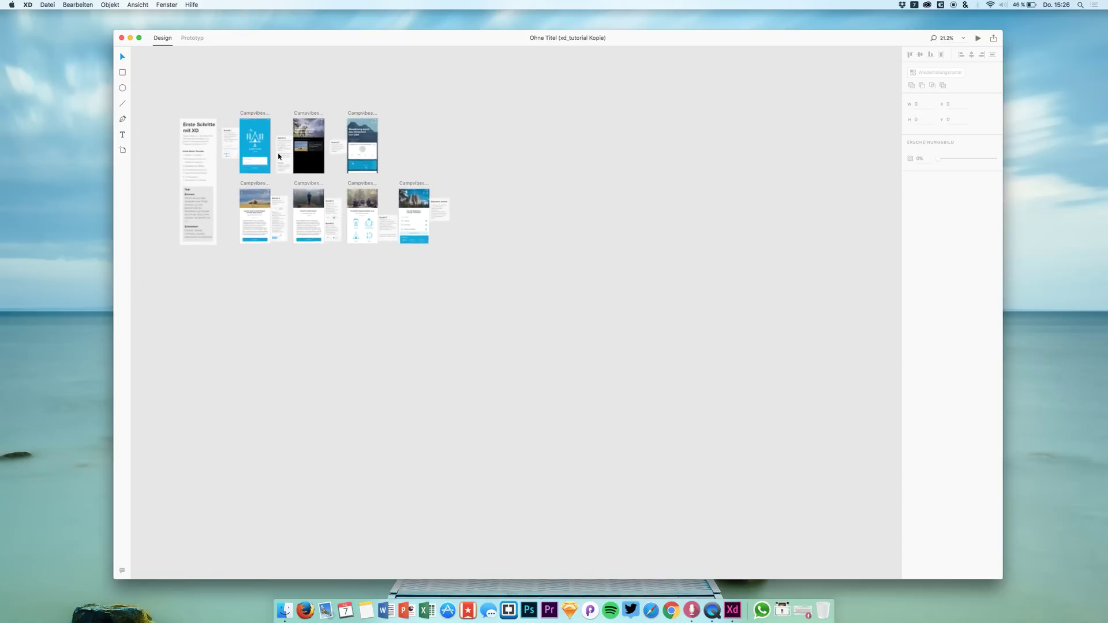
pyautogui.scroll(2, 279, 155)
pyautogui.scroll(8, 326, 208)
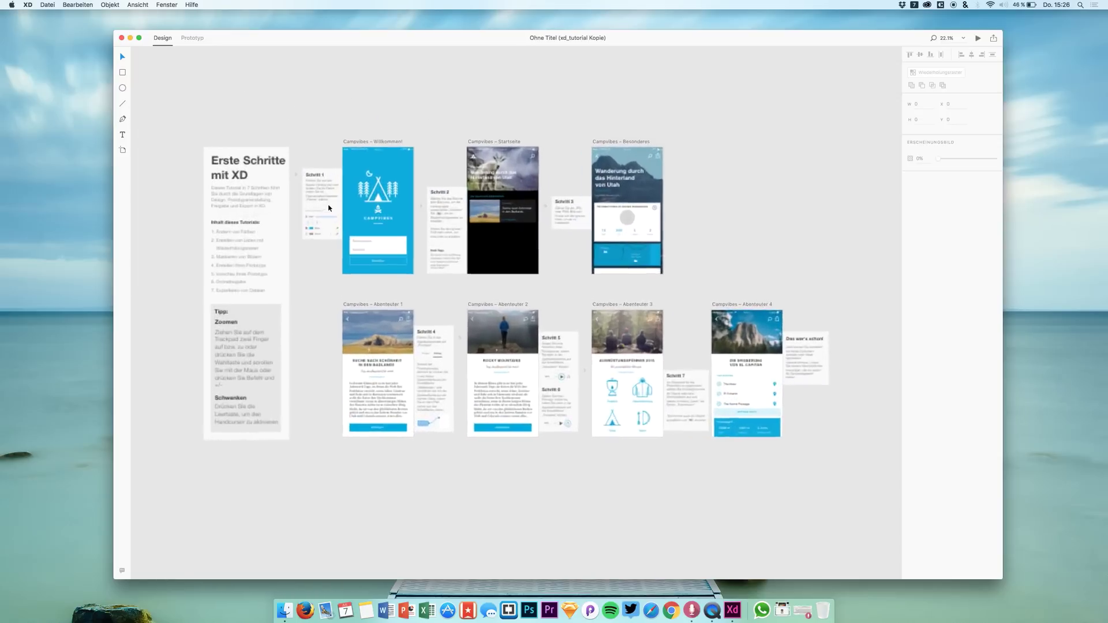
pyautogui.scroll(-3, 326, 208)
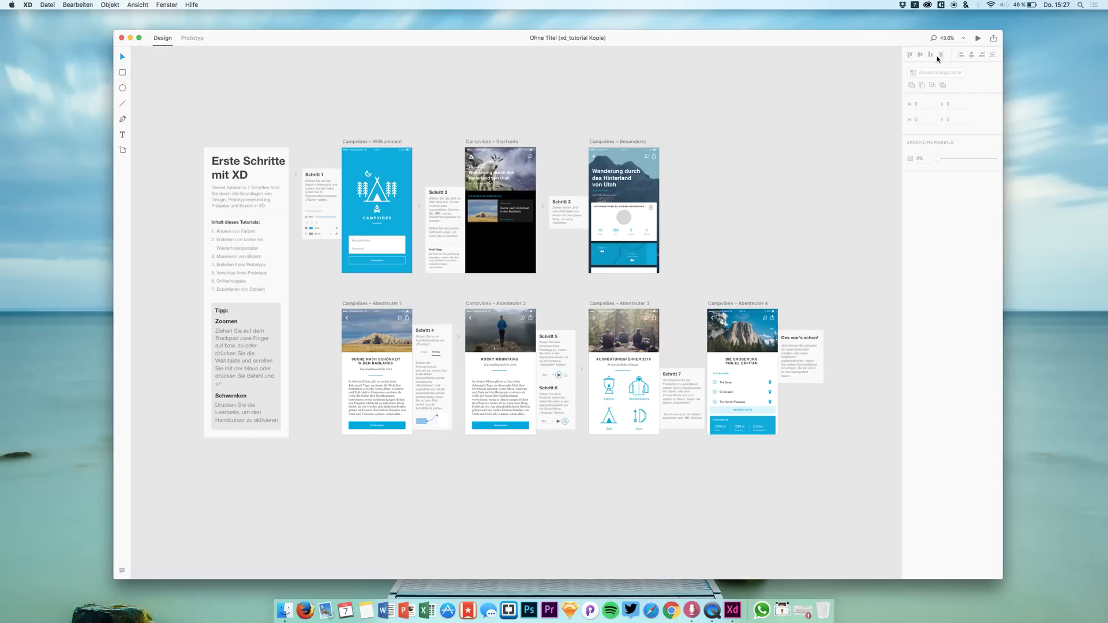
# Step: Open and dismiss the online sharing options
pyautogui.click(994, 38)
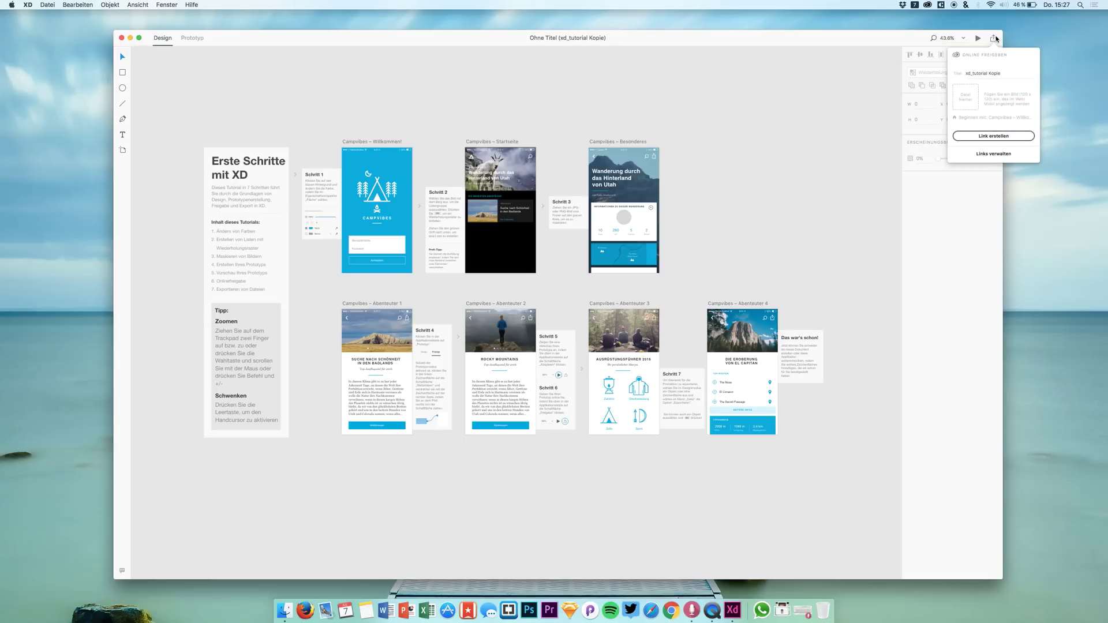
pyautogui.click(994, 38)
pyautogui.click(994, 38)
pyautogui.click(994, 39)
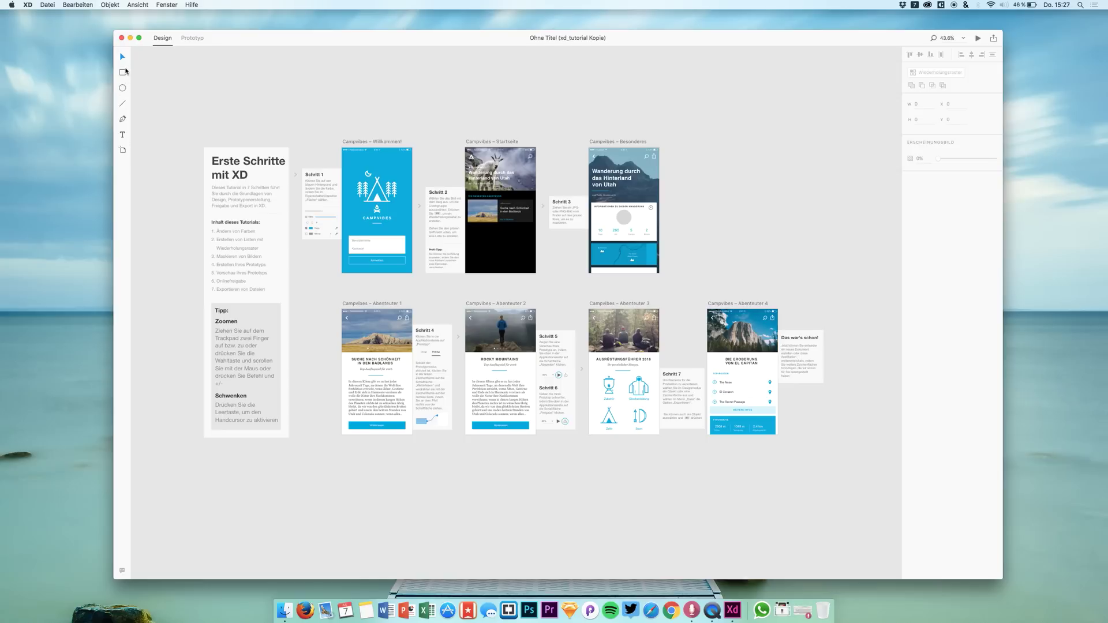
# Step: Draw a test rectangle above the tutorial artboard, then delete it
pyautogui.click(125, 71)
pyautogui.moveTo(183, 85)
pyautogui.mouseDown()
pyautogui.moveTo(377, 161)
pyautogui.moveTo(414, 142)
pyautogui.moveTo(396, 279)
pyautogui.moveTo(329, 121)
pyautogui.moveTo(283, 127)
pyautogui.mouseUp()
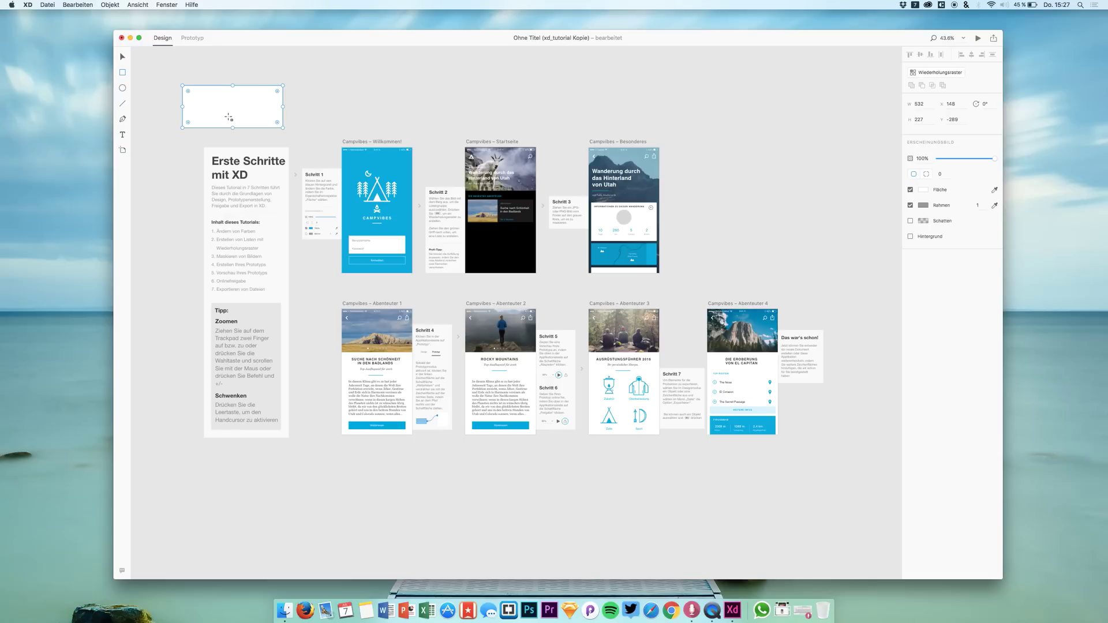
pyautogui.press('BackSpace')
pyautogui.click(122, 56)
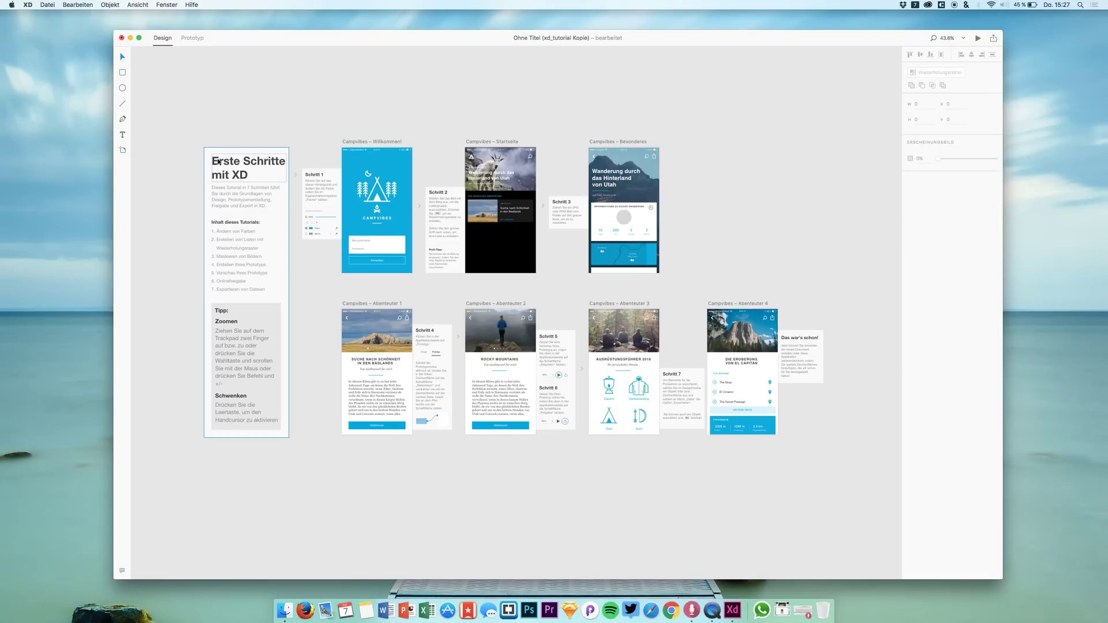
# Step: Zoom the canvas to 100% from the View menu
pyautogui.scroll(5, 221, 260)
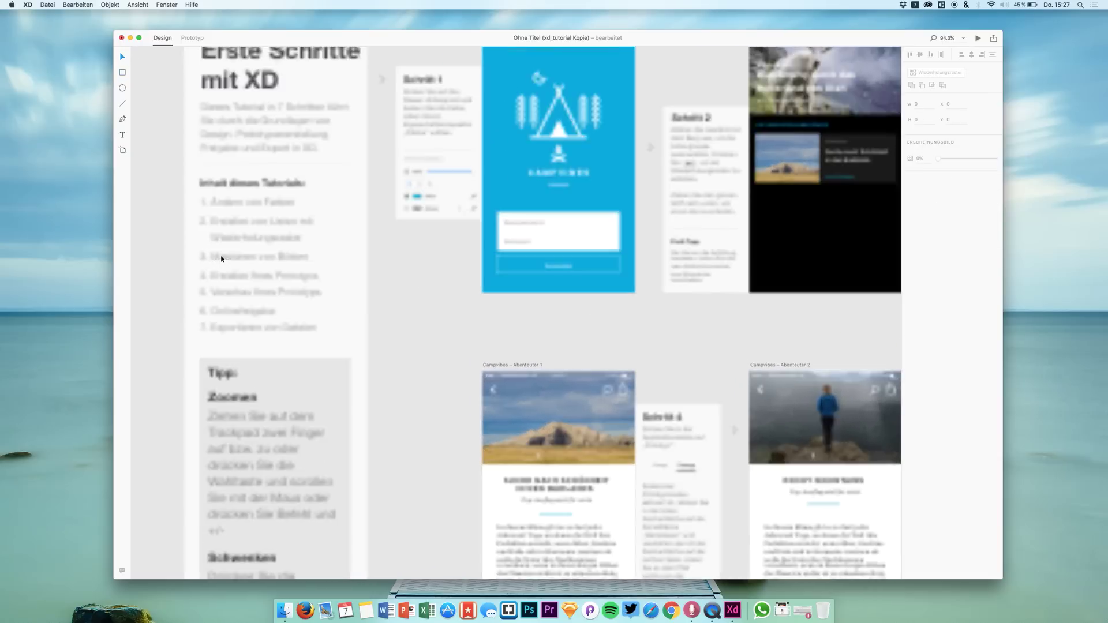
pyautogui.scroll(-2, 222, 259)
pyautogui.scroll(-2, 221, 259)
pyautogui.hscroll(-2, 222, 259)
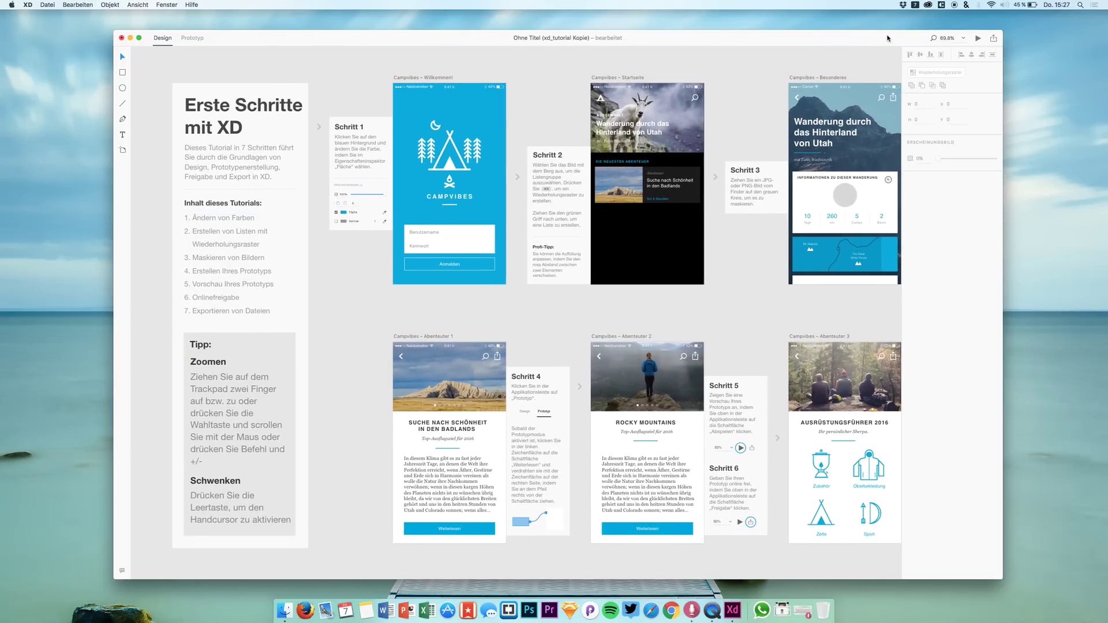
pyautogui.click(947, 38)
pyautogui.click(964, 38)
pyautogui.click(930, 43)
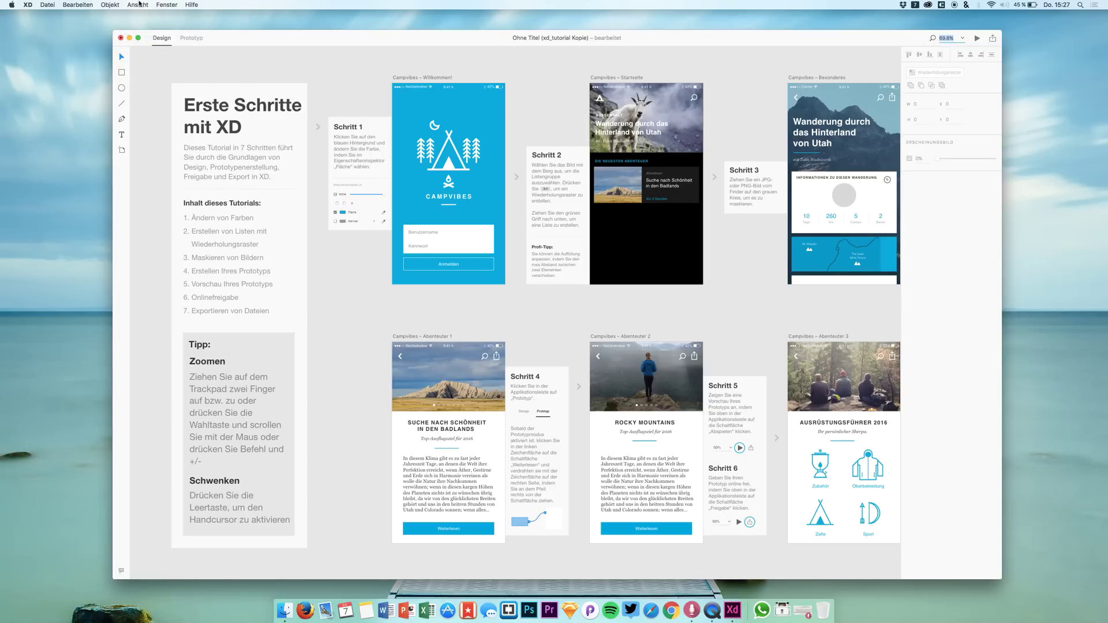
pyautogui.click(137, 4)
pyautogui.click(138, 40)
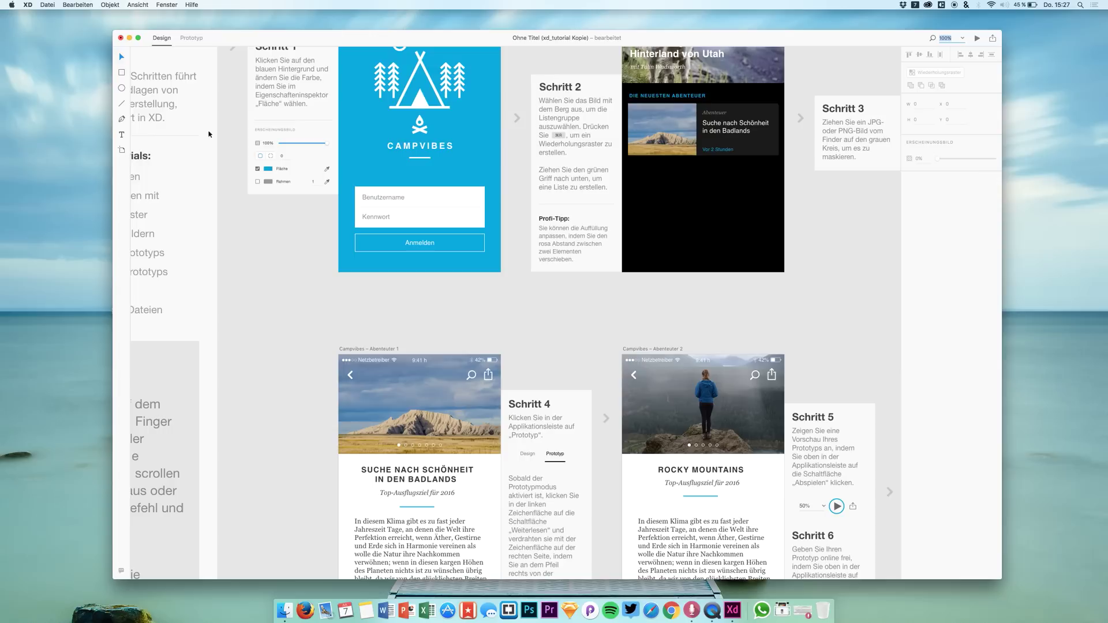
# Step: Scroll to the Campvibes Willkommen artboard and select its blue background
pyautogui.scroll(-3, 292, 206)
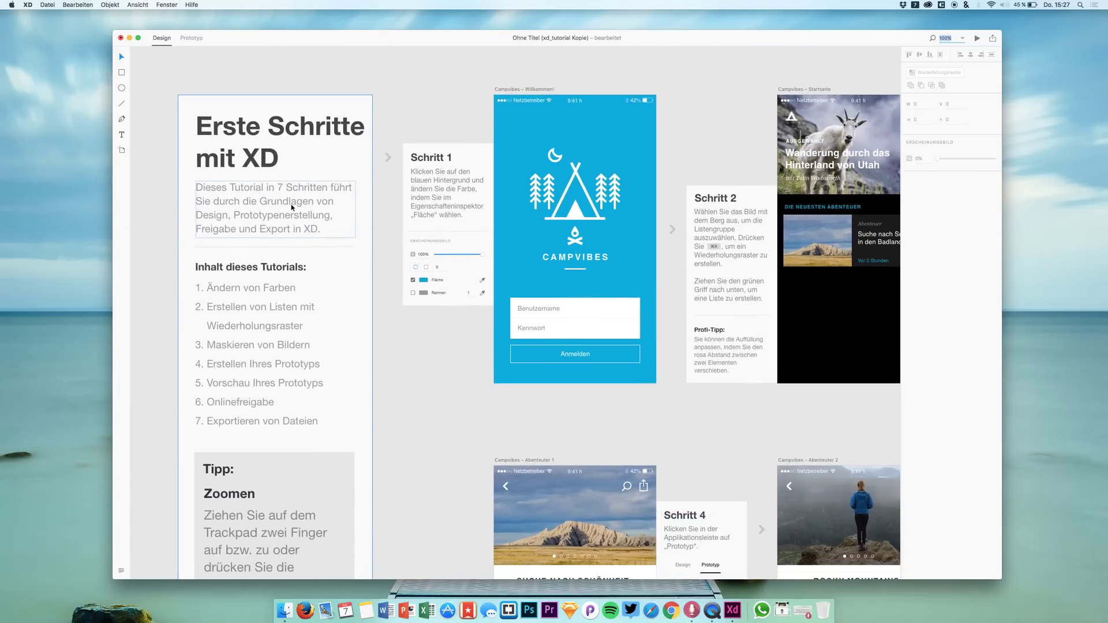
pyautogui.scroll(-2, 145, 260)
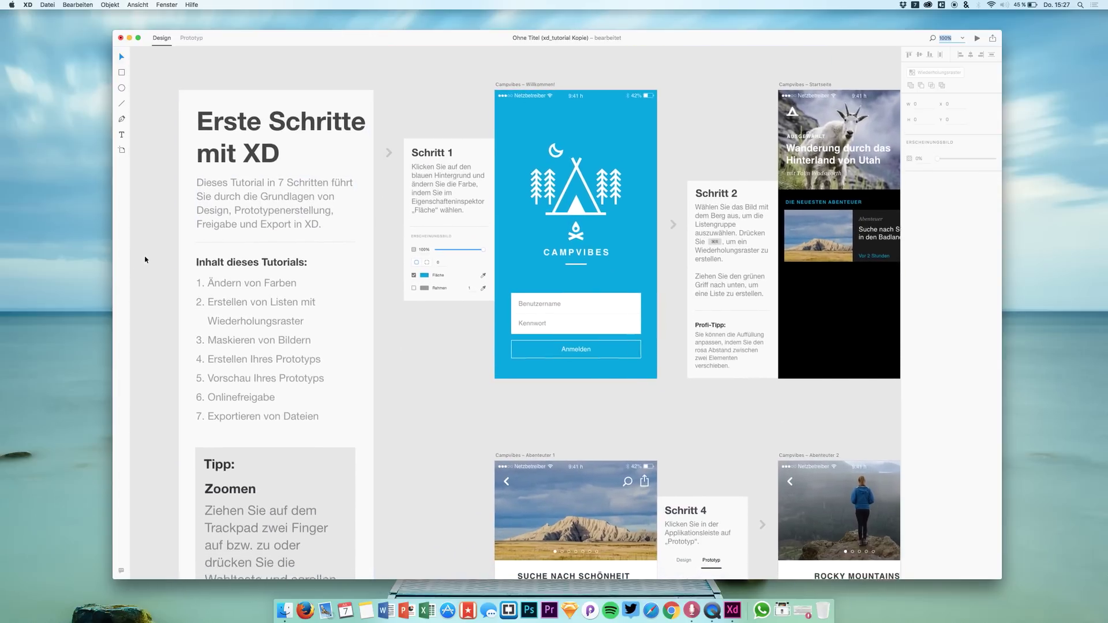
pyautogui.scroll(-3, 145, 260)
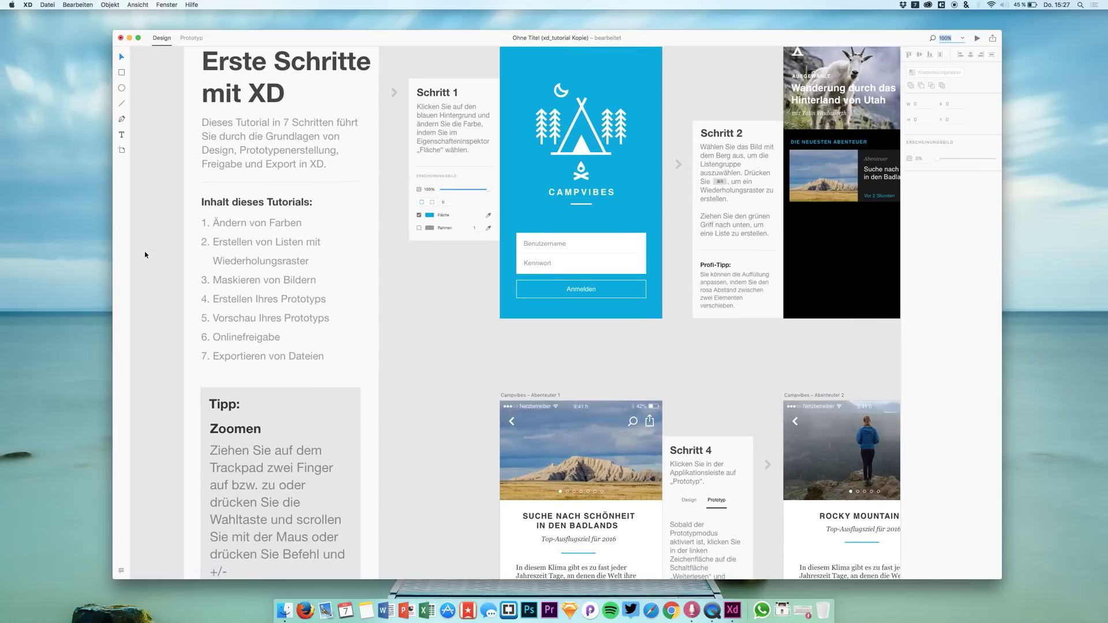
pyautogui.scroll(-2, 145, 254)
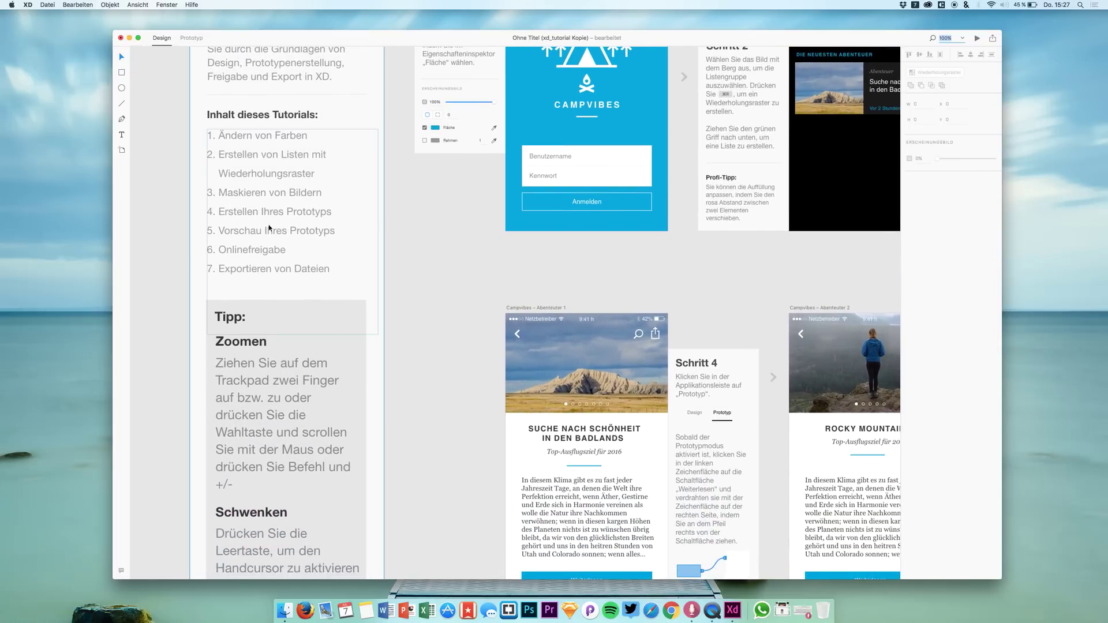
pyautogui.hscroll(3, 250, 266)
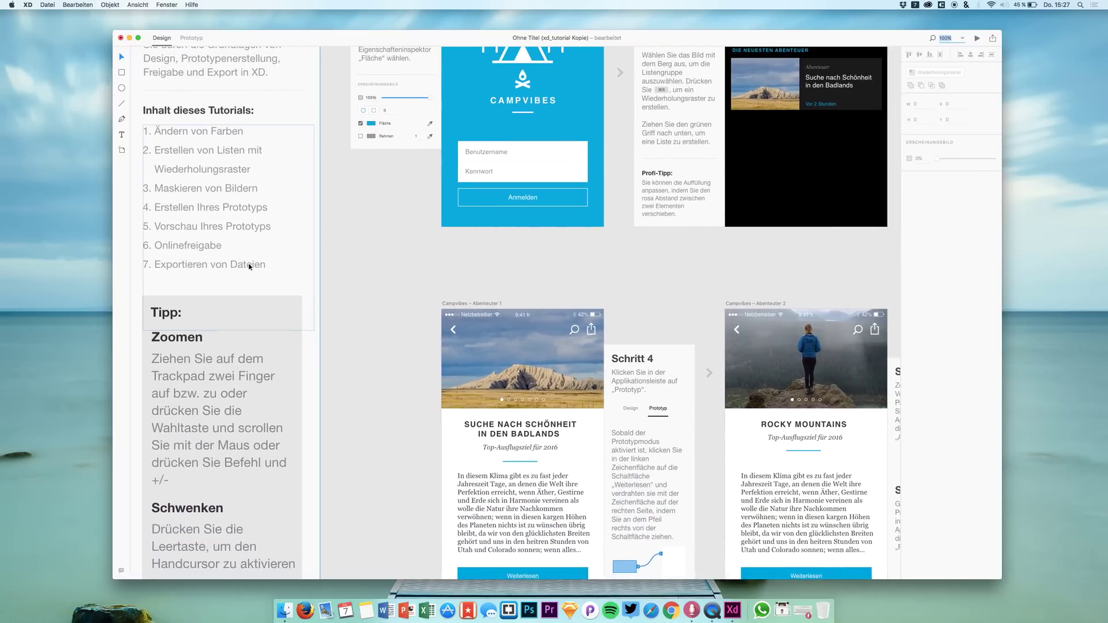
pyautogui.hscroll(-3, 250, 267)
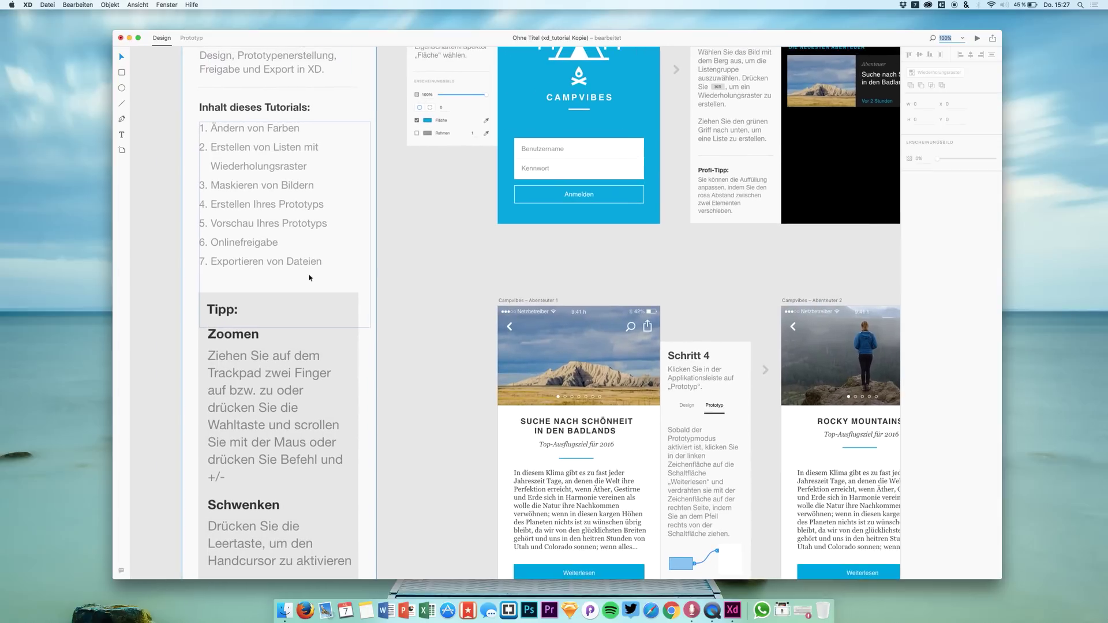
pyautogui.scroll(-5, 425, 284)
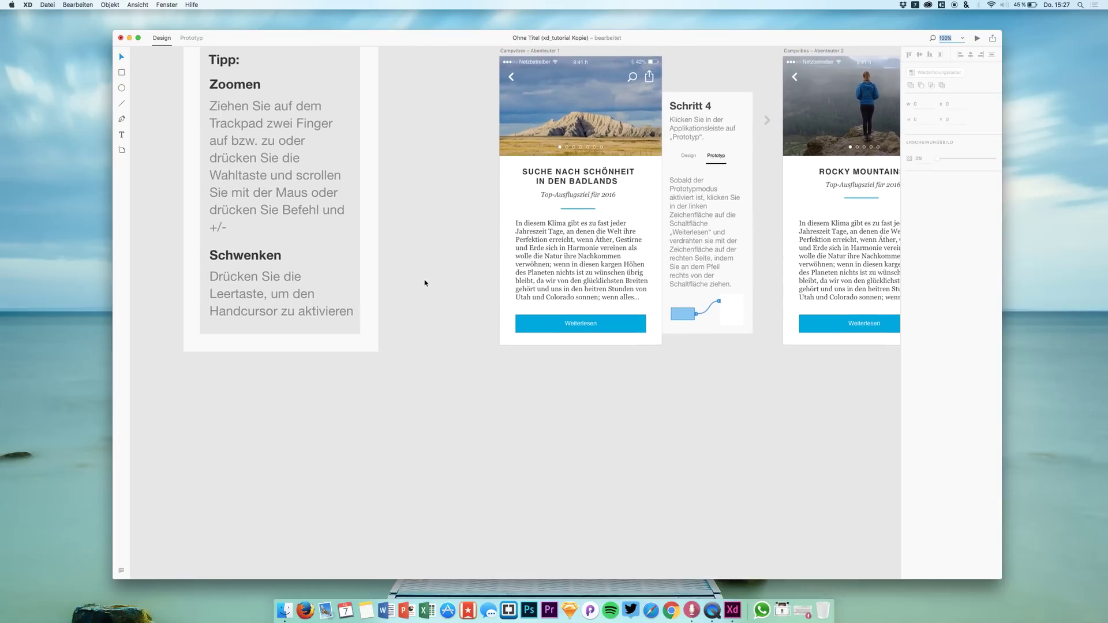
pyautogui.scroll(8, 425, 284)
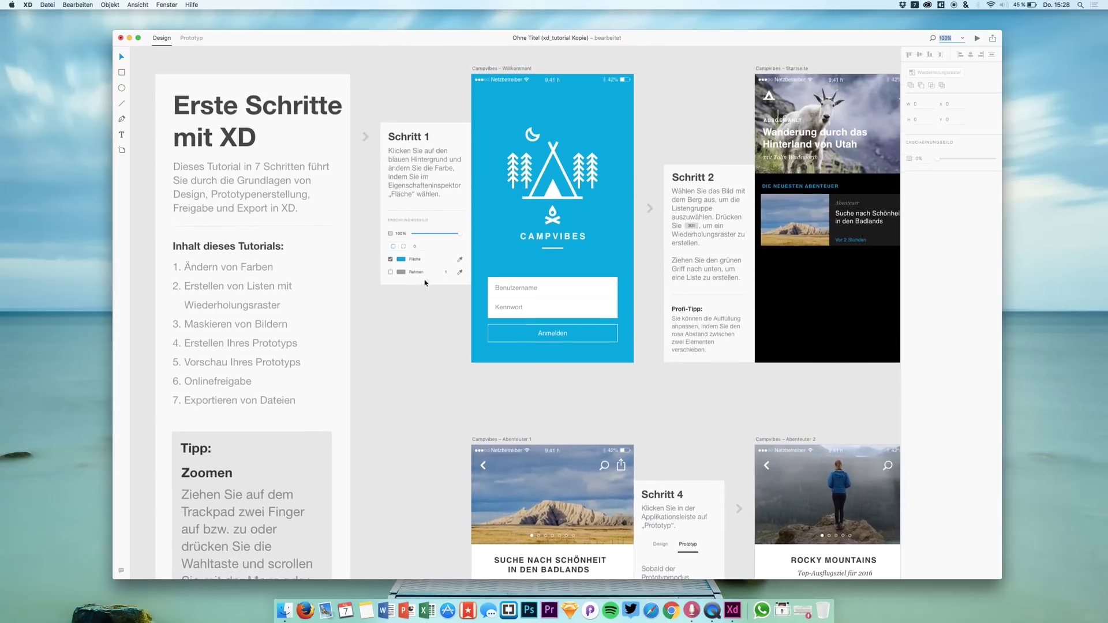
pyautogui.scroll(3, 425, 283)
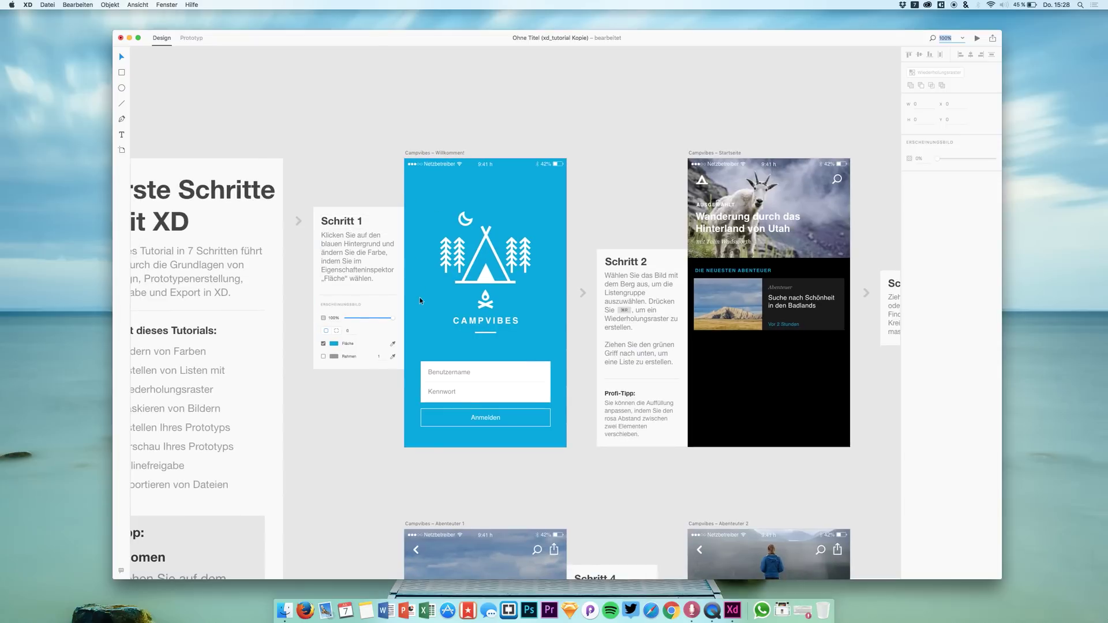
pyautogui.click(420, 300)
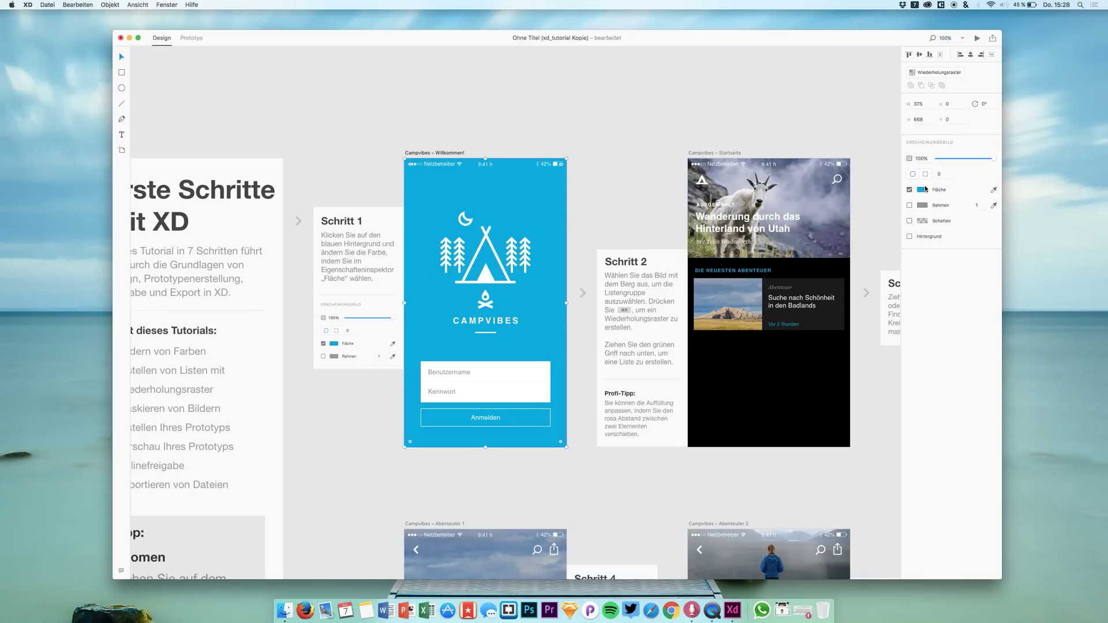
# Step: Change the Willkommen background fill from bright blue to a muted dark teal
pyautogui.click(924, 189)
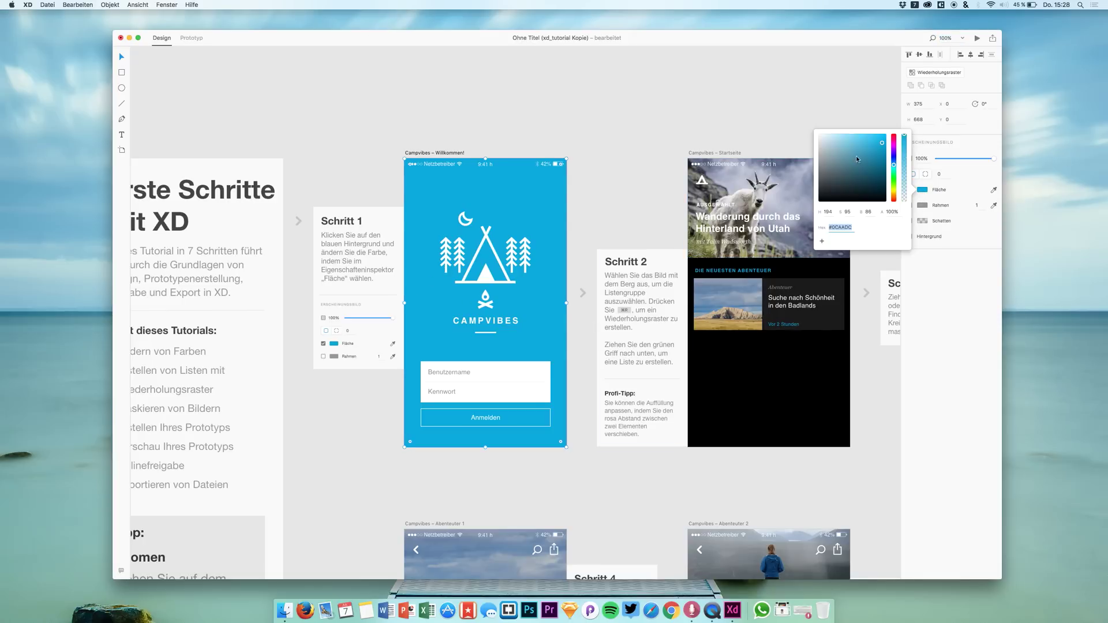
pyautogui.moveTo(857, 159); pyautogui.dragTo(849, 163)
pyautogui.click(940, 293)
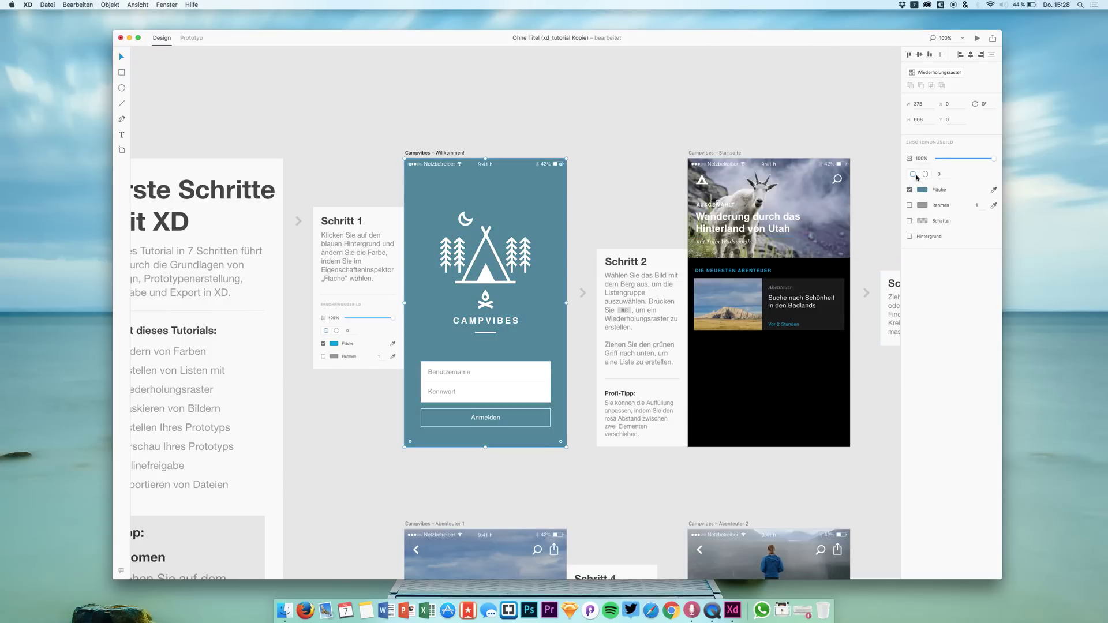
pyautogui.moveTo(952, 159); pyautogui.dragTo(1015, 167)
pyautogui.moveTo(669, 221); pyautogui.dragTo(428, 192)
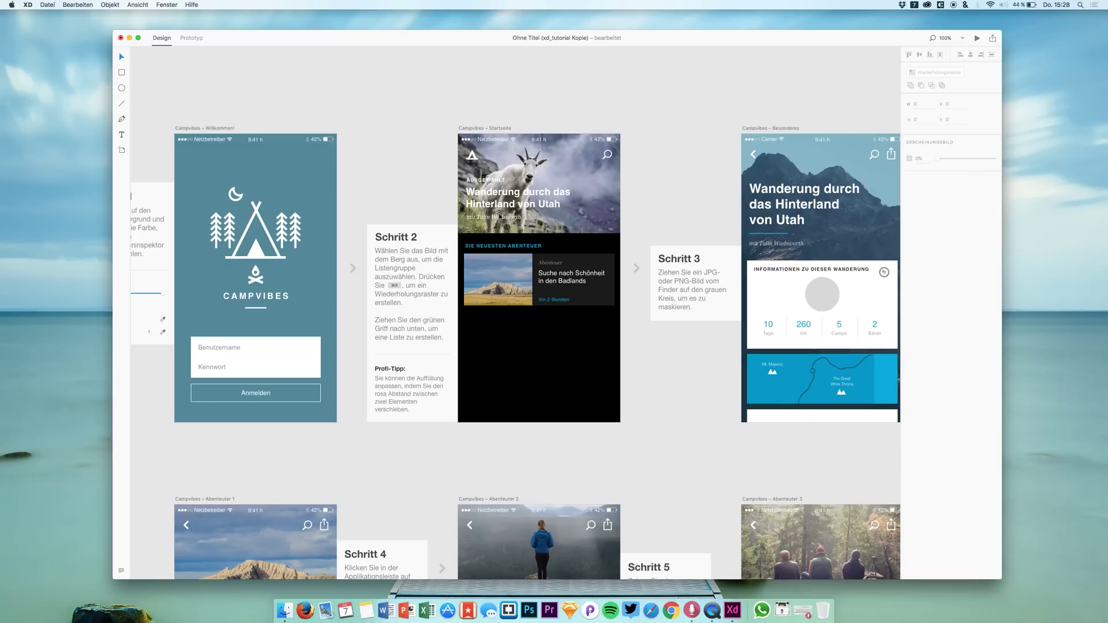
pyautogui.click(577, 173)
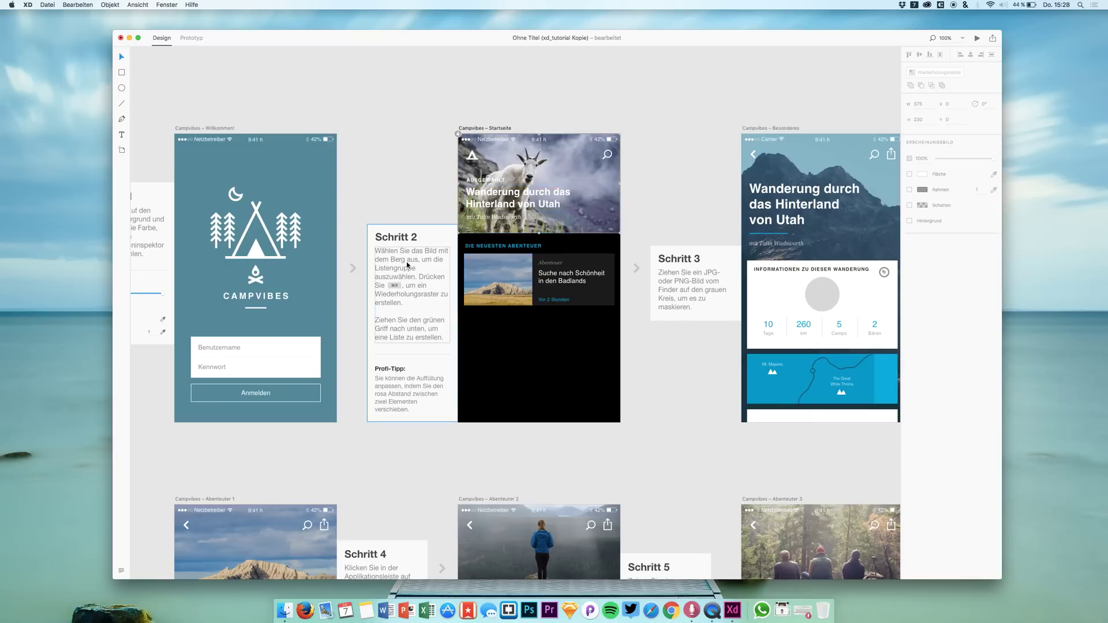
pyautogui.click(497, 290)
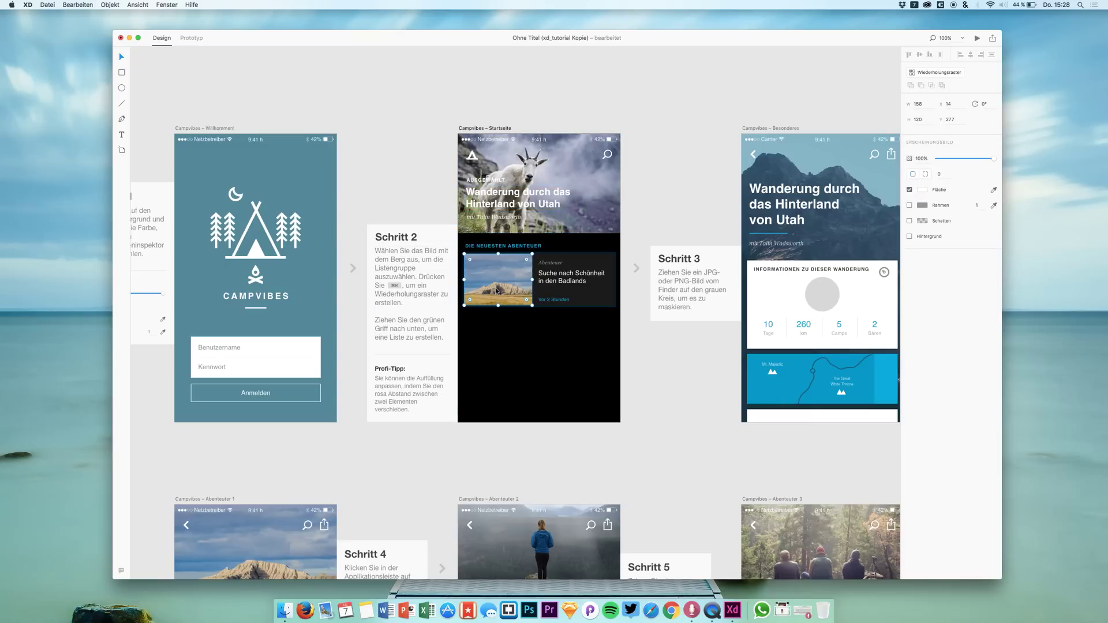
pyautogui.scroll(-3, 508, 291)
pyautogui.hscroll(-2, 508, 291)
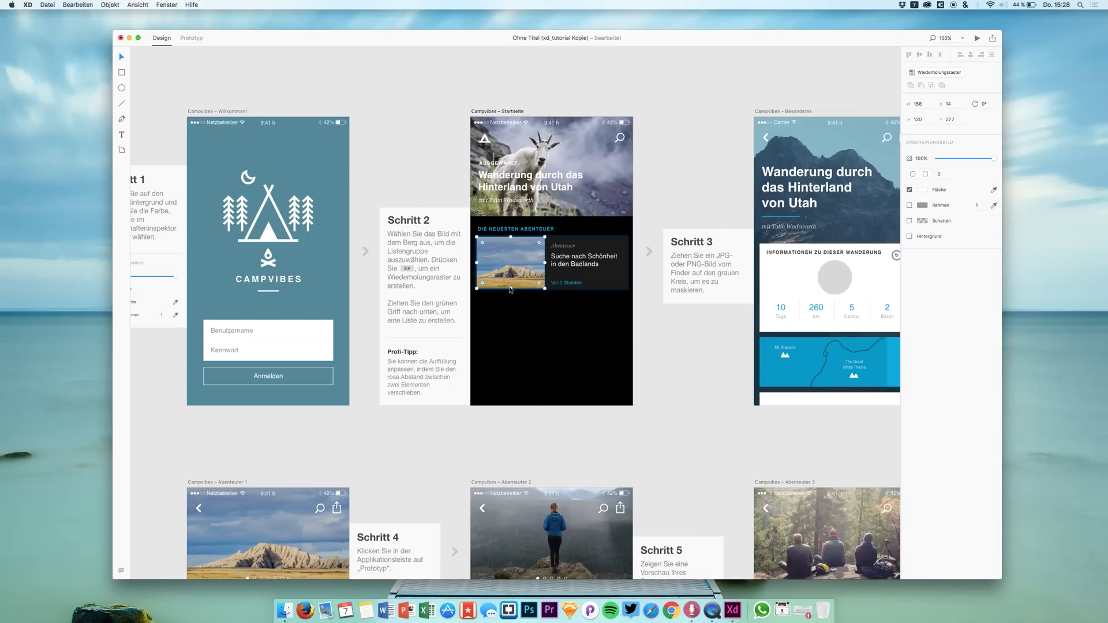
pyautogui.press('super+r')
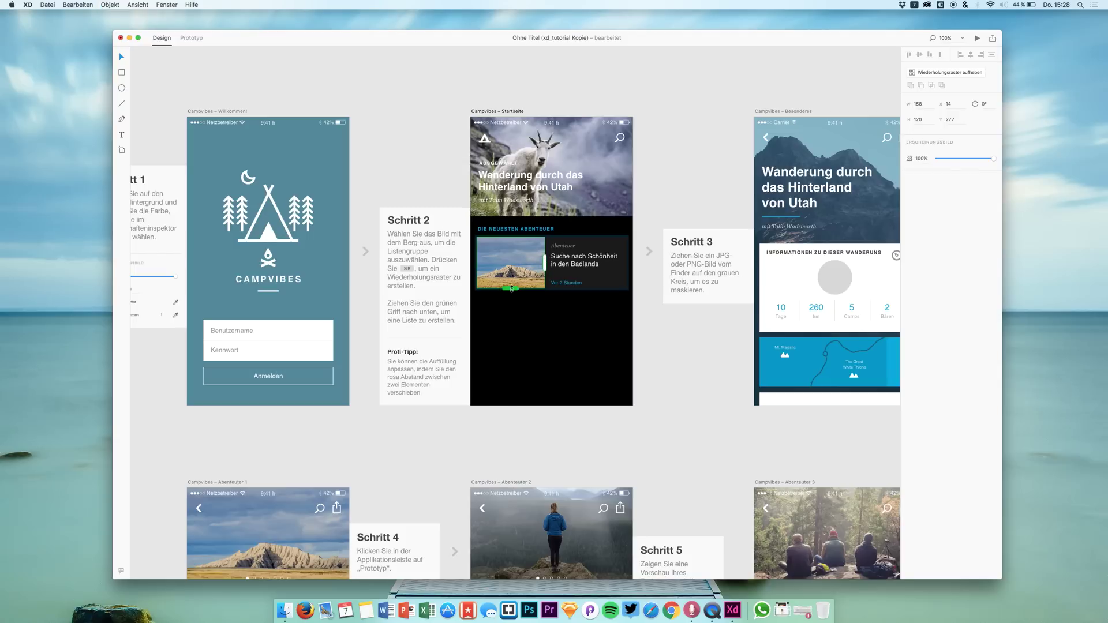
pyautogui.moveTo(511, 289)
pyautogui.mouseDown()
pyautogui.moveTo(499, 392)
pyautogui.moveTo(521, 306)
pyautogui.mouseUp()
pyautogui.press('super+z')
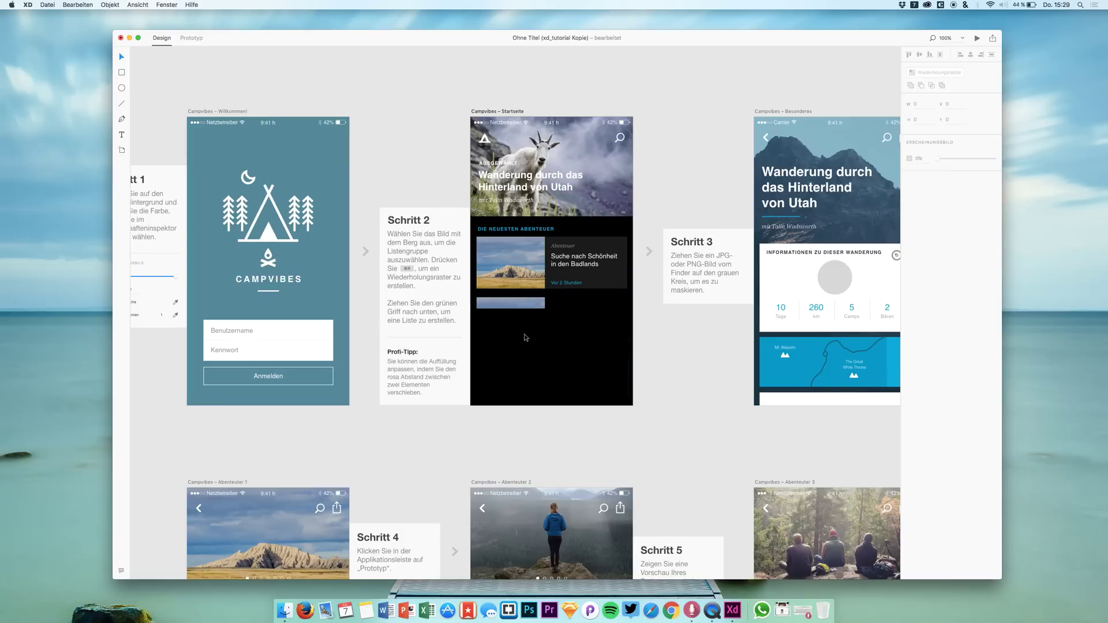
pyautogui.press('super+z')
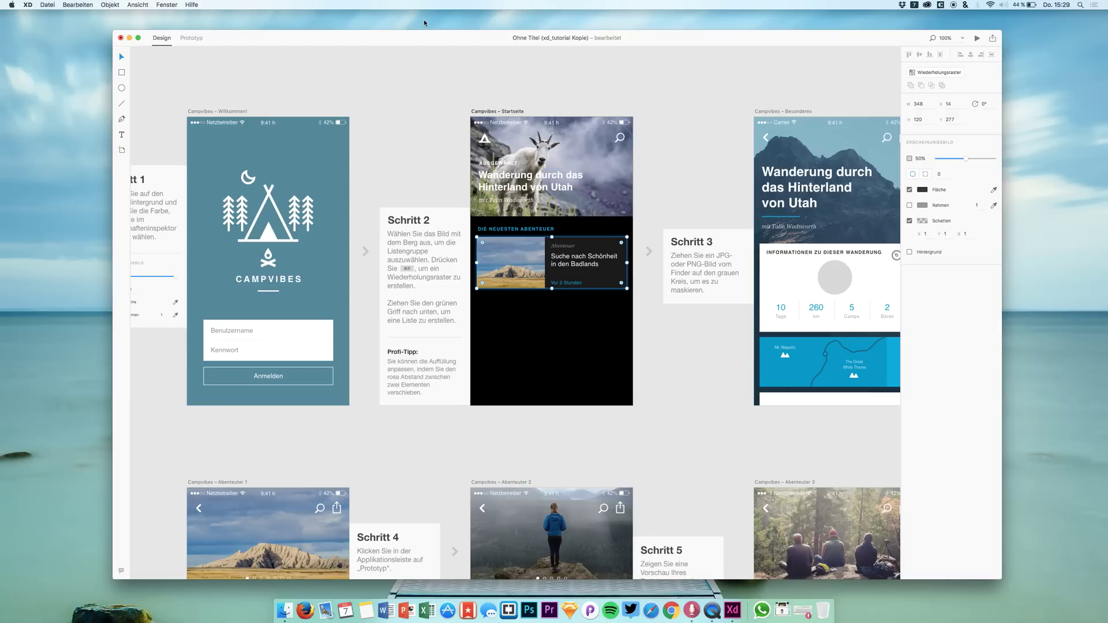
pyautogui.scroll(-5, 591, 119)
# Step: Try Repeat Grid on the adventure card and its title text, undoing the extra copies
pyautogui.scroll(4, 591, 120)
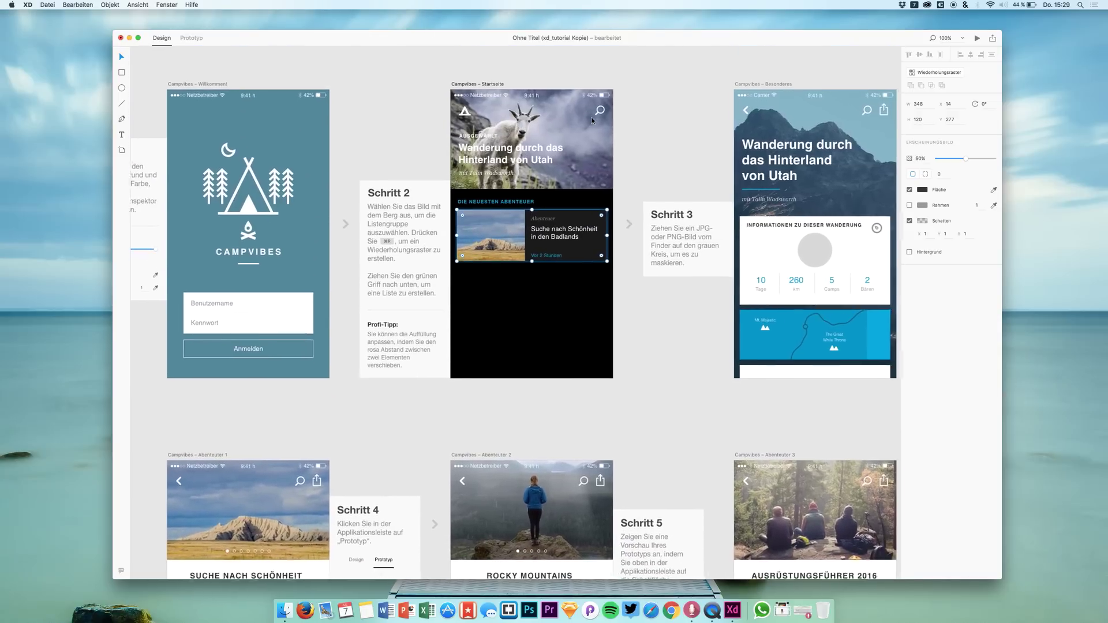
pyautogui.scroll(1, 591, 116)
pyautogui.press('super+r')
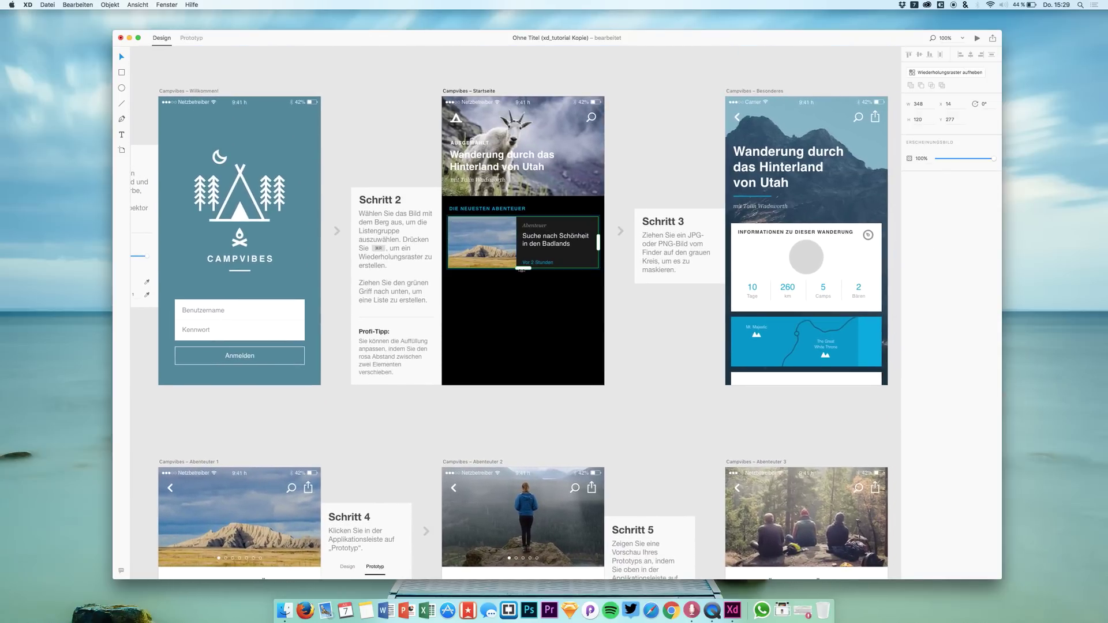
pyautogui.moveTo(521, 269); pyautogui.dragTo(515, 378)
pyautogui.press('super+z')
pyautogui.press('super+z')
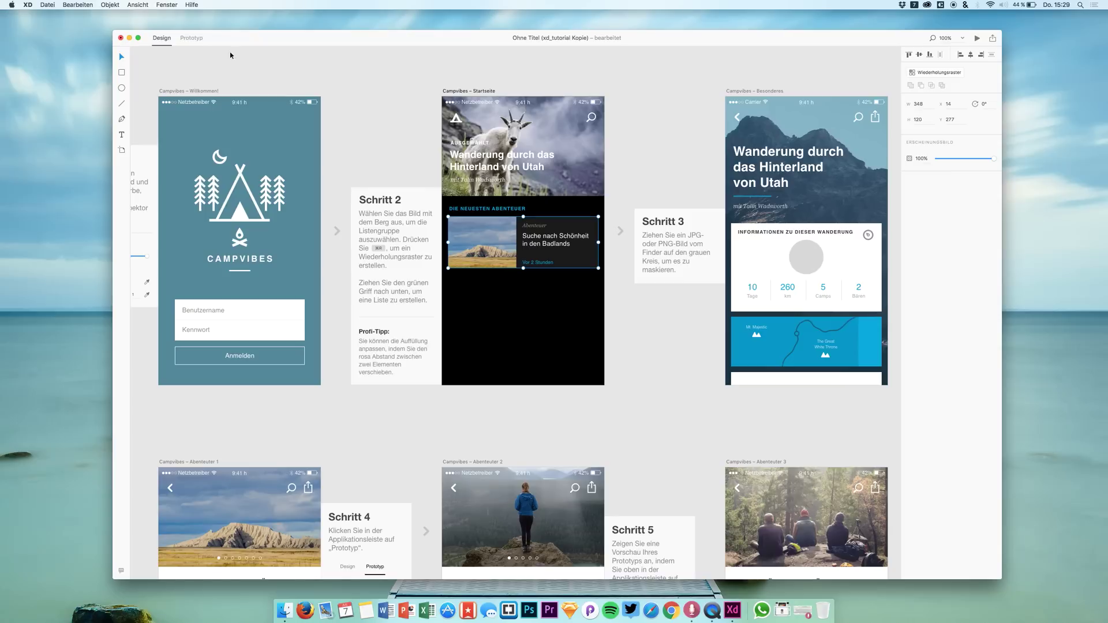
pyautogui.doubleClick(551, 244)
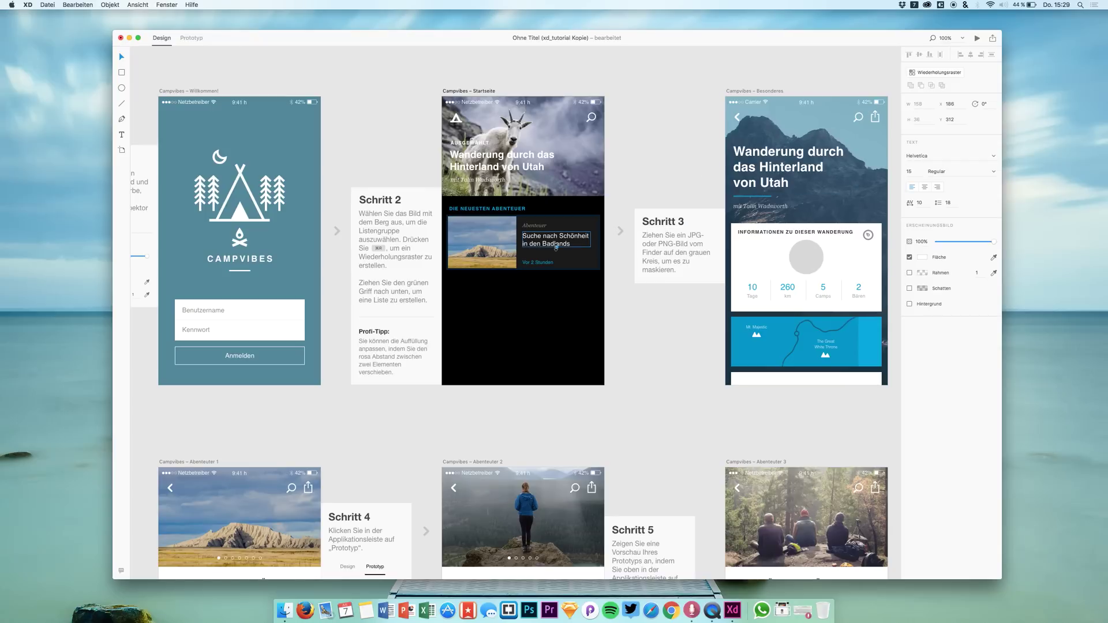
pyautogui.press('super+r')
pyautogui.moveTo(557, 249)
pyautogui.mouseDown()
pyautogui.moveTo(558, 384)
pyautogui.moveTo(558, 249)
pyautogui.mouseUp()
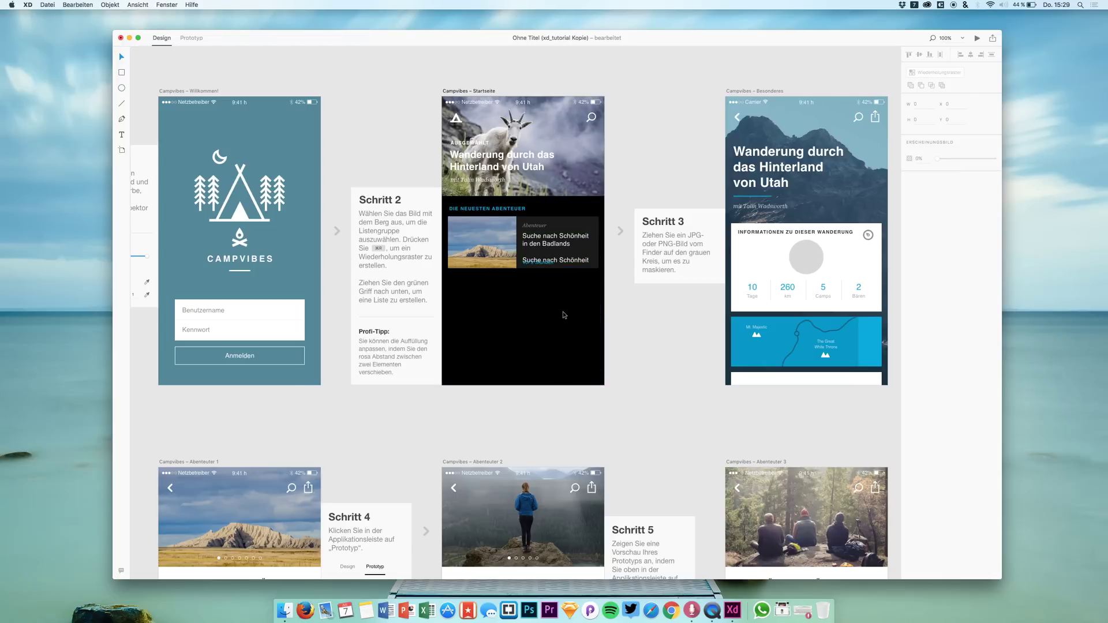
# Step: Repeat the whole Badlands adventure card into three stacked cards with Cmd+R
pyautogui.moveTo(579, 281); pyautogui.dragTo(445, 217)
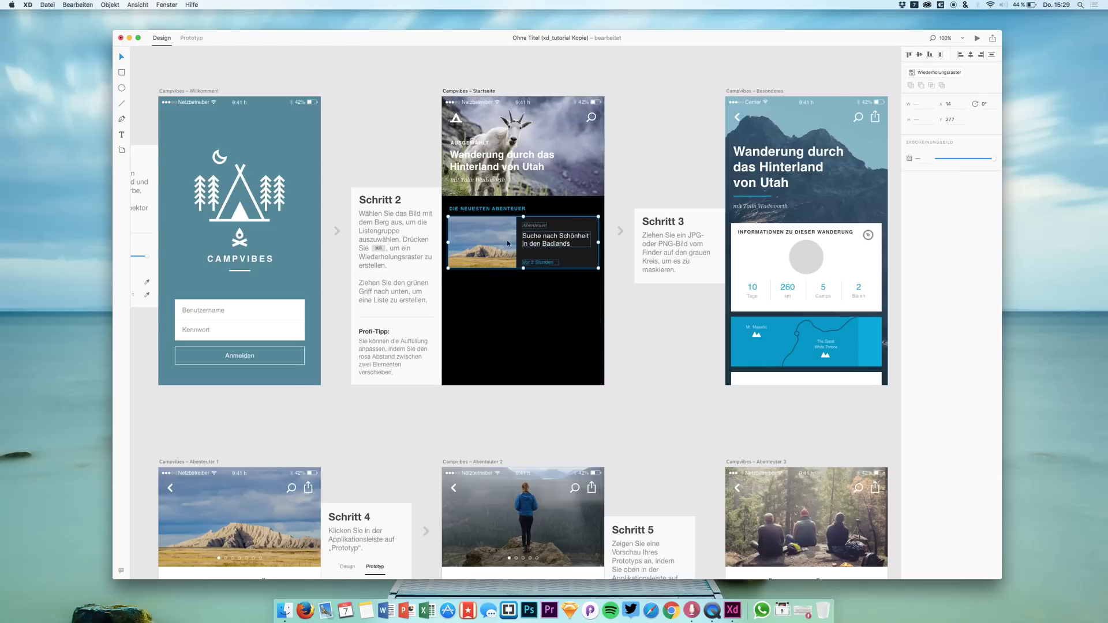
pyautogui.press('super+r')
pyautogui.moveTo(523, 268); pyautogui.dragTo(529, 390)
pyautogui.click(531, 396)
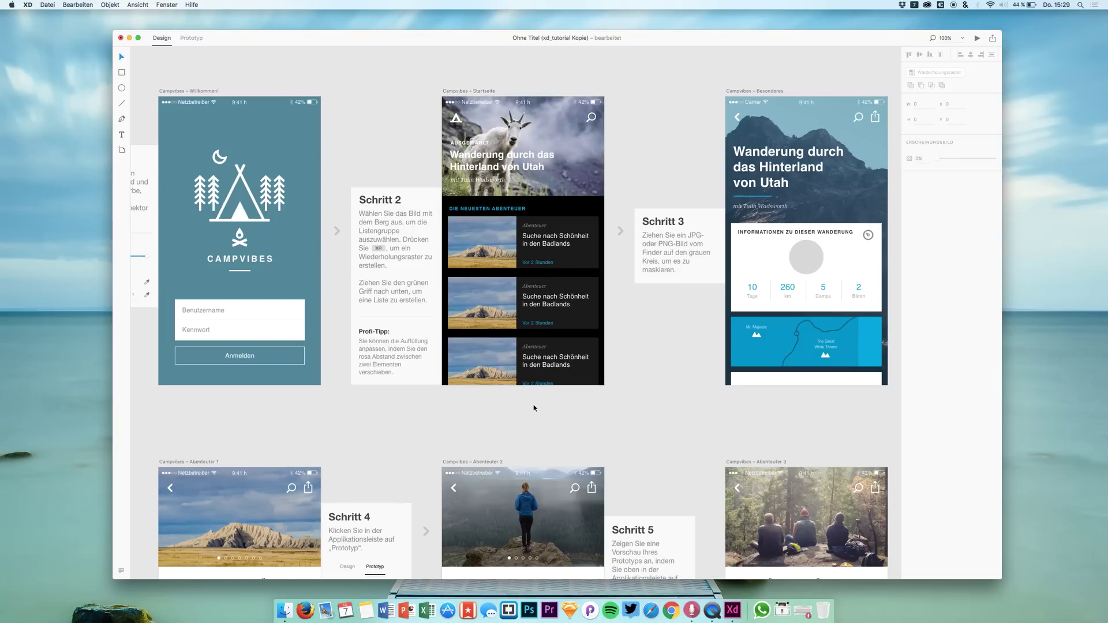
pyautogui.hscroll(10, 521, 328)
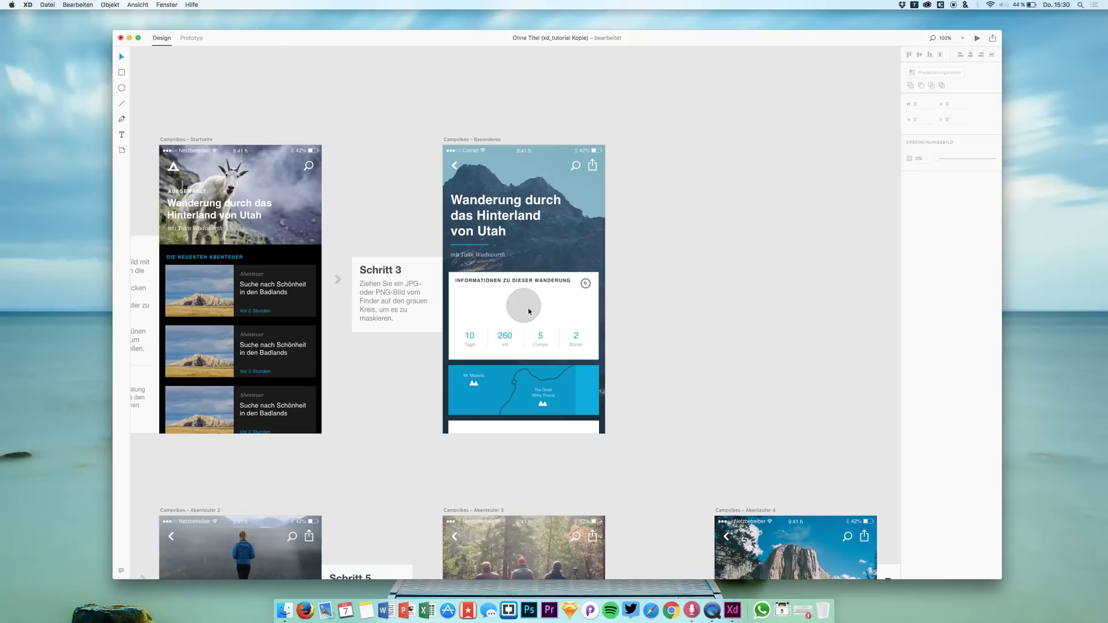
# Step: Drag flakes-9-39.jpg from Finder's Alle meine Dateien onto the Besonderes artboard's grey circle
pyautogui.click(284, 610)
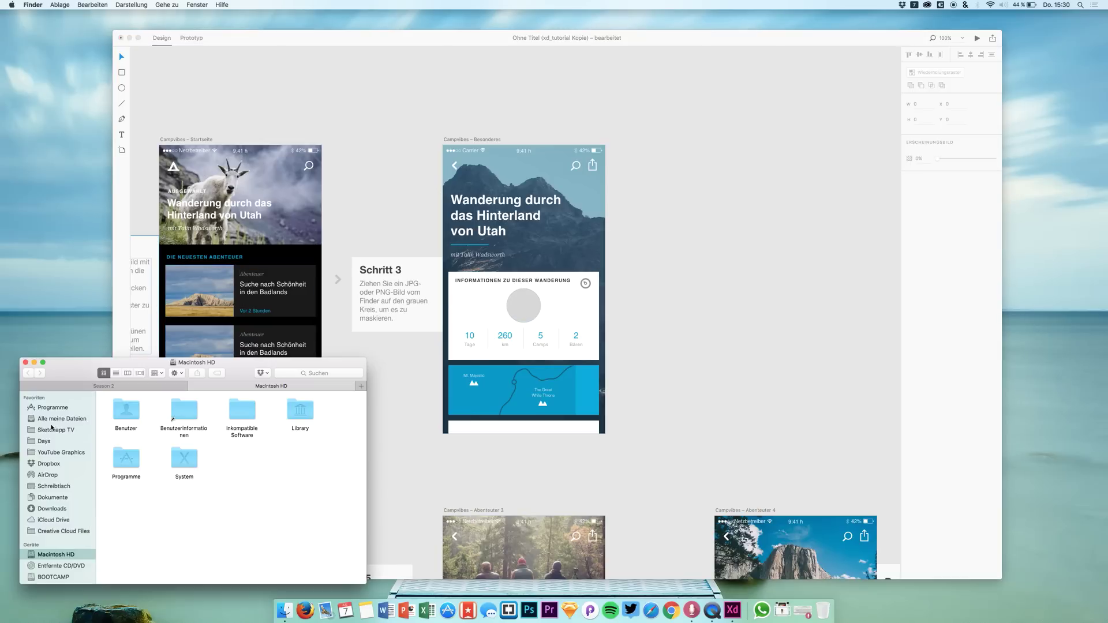
pyautogui.click(52, 421)
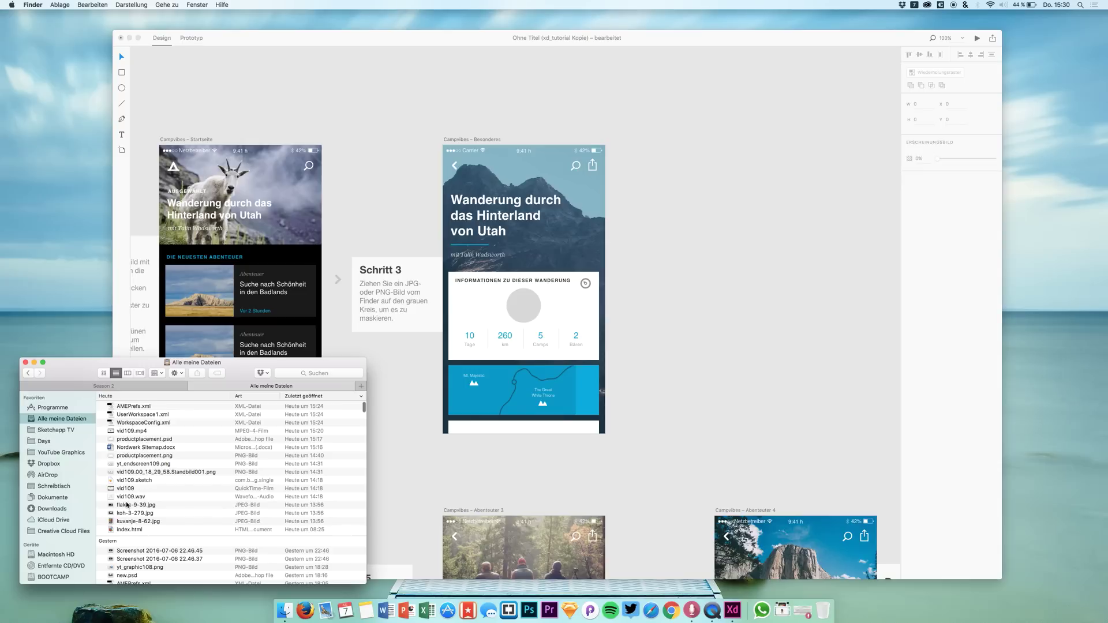
pyautogui.scroll(-1, 127, 497)
pyautogui.moveTo(128, 493); pyautogui.dragTo(524, 306)
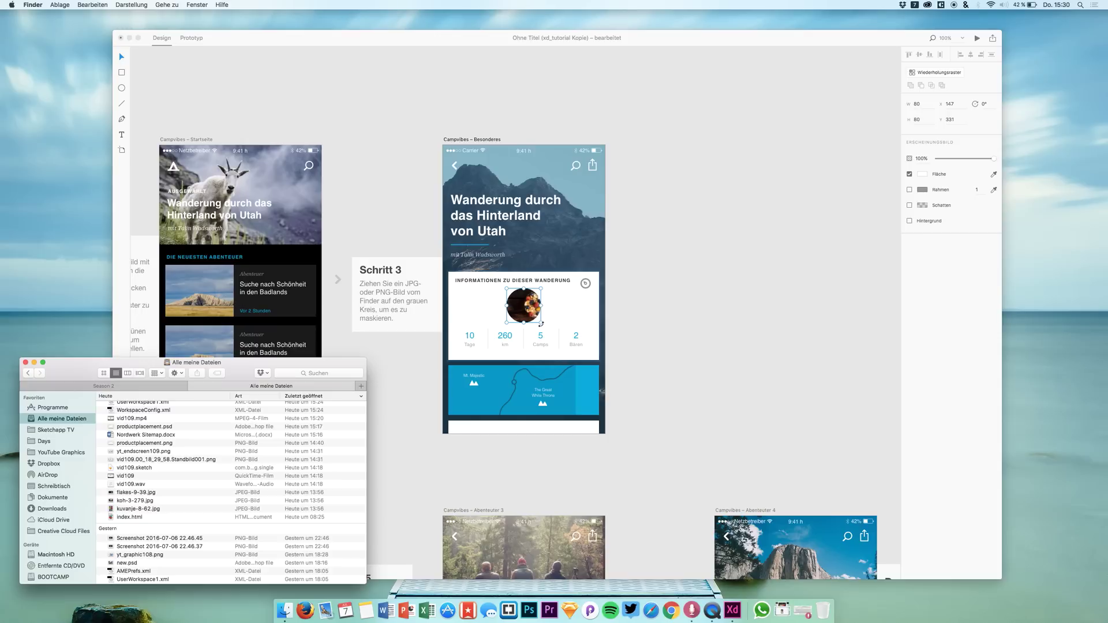
# Step: Centre the masked flakes photo circle in the hiking info card above the stats row
pyautogui.click(518, 312)
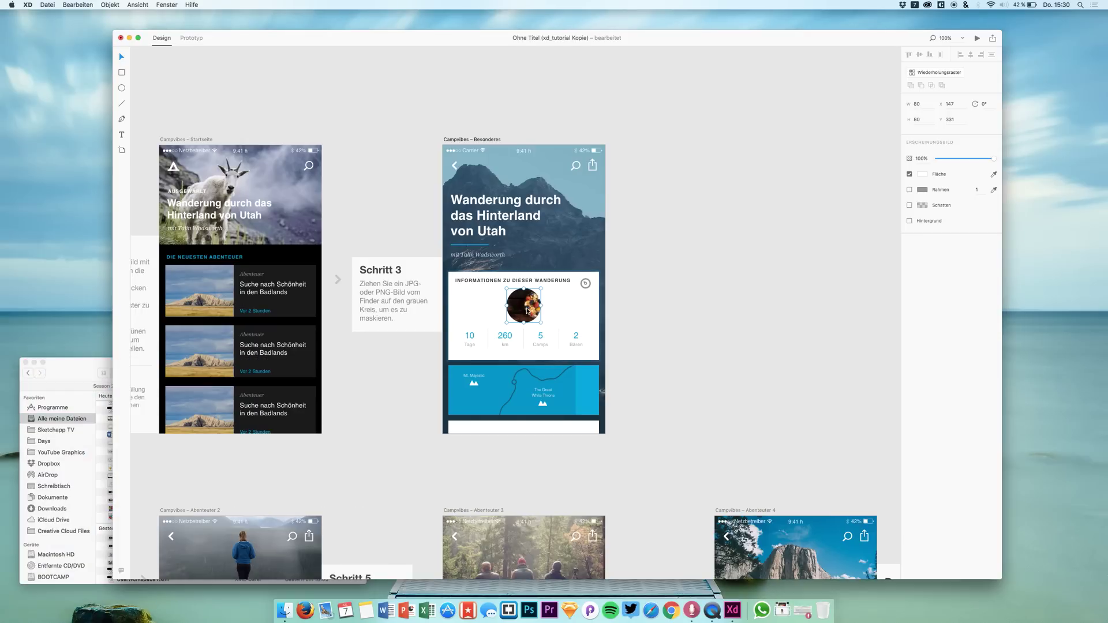
pyautogui.moveTo(519, 312)
pyautogui.mouseDown()
pyautogui.moveTo(506, 319)
pyautogui.moveTo(525, 312)
pyautogui.mouseUp()
pyautogui.moveTo(527, 310); pyautogui.dragTo(527, 310)
pyautogui.moveTo(520, 295); pyautogui.dragTo(520, 323)
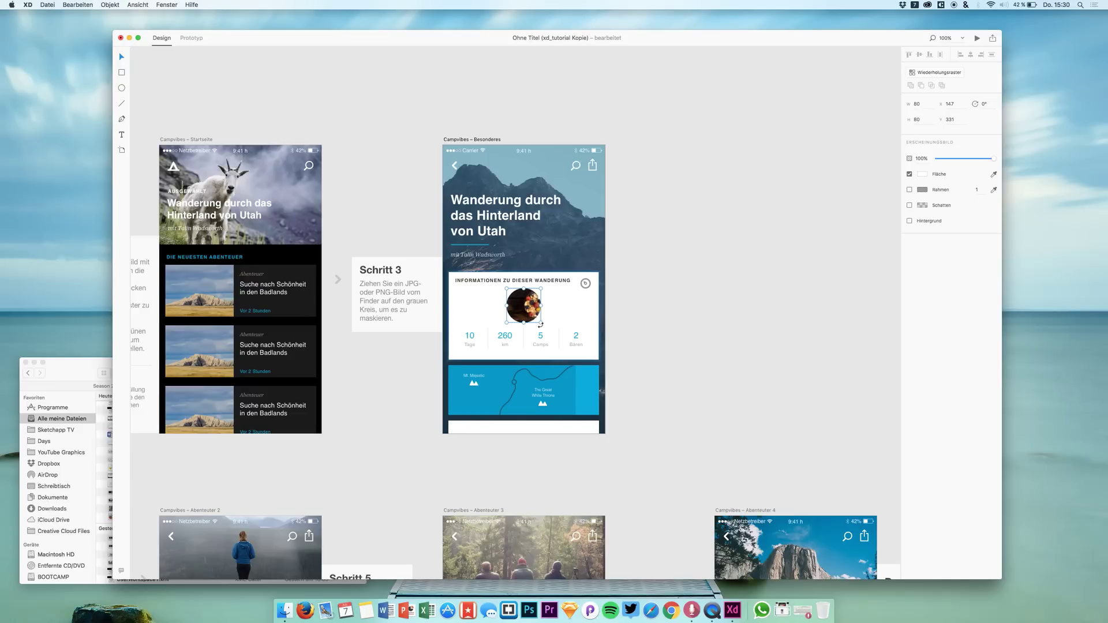
pyautogui.click(520, 324)
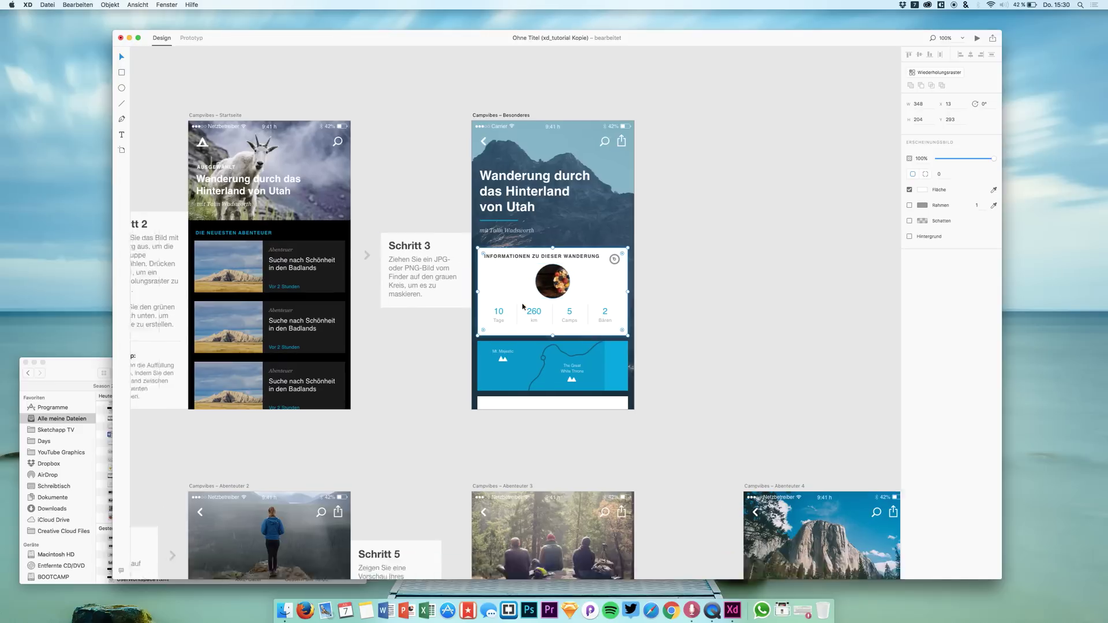
pyautogui.scroll(-5, 428, 276)
pyautogui.scroll(5, 572, 289)
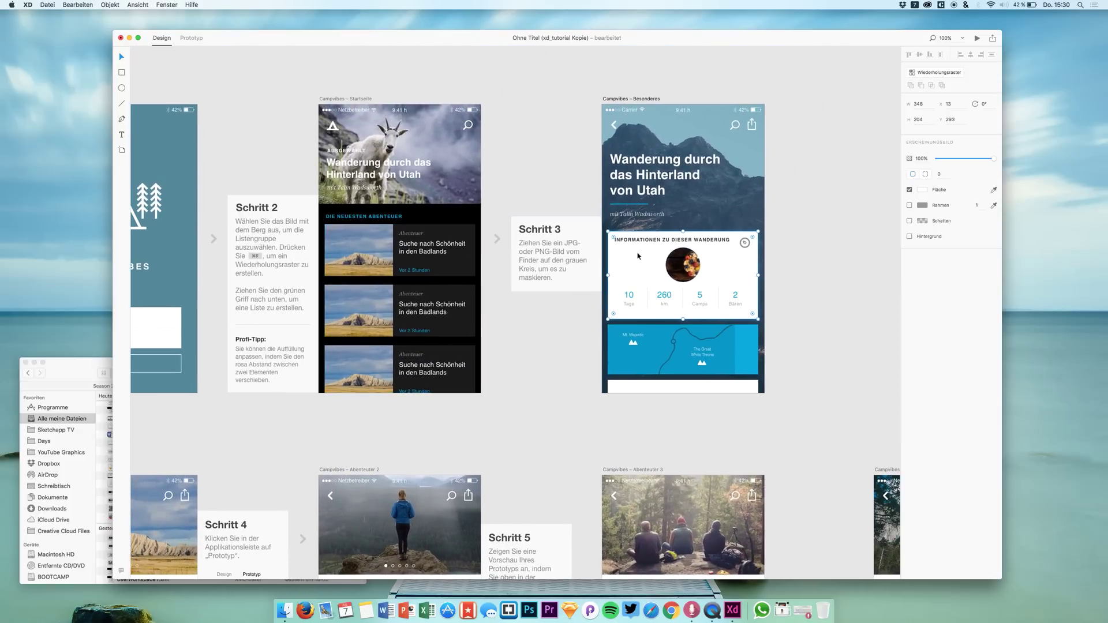
pyautogui.hscroll(5, 577, 305)
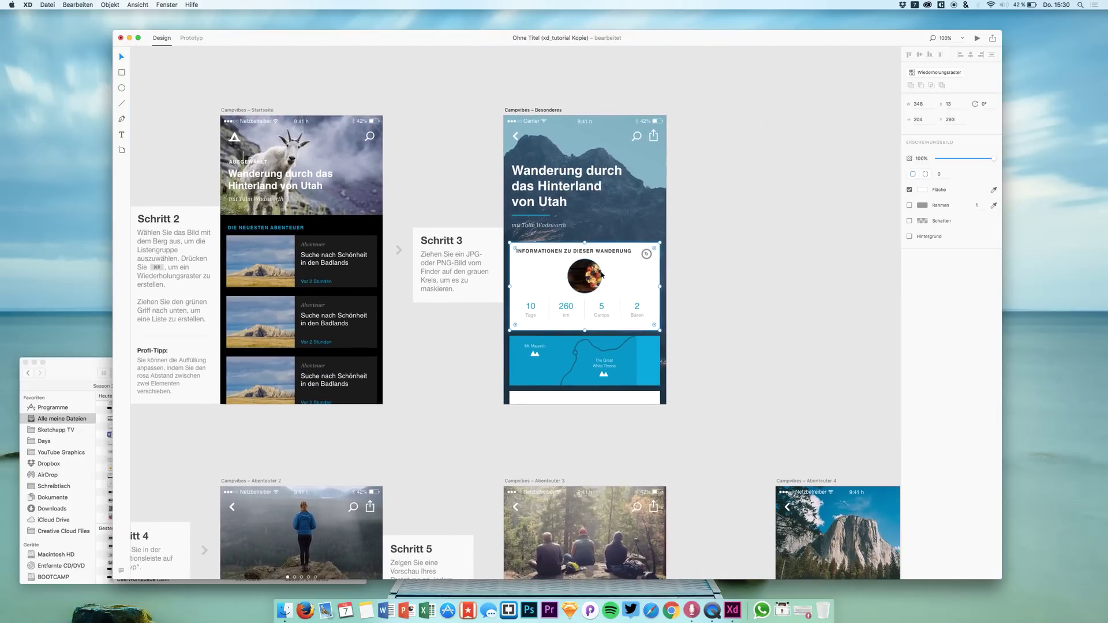
pyautogui.click(487, 324)
# Step: Pan to the Abenteuer artboards, switch to Prototyp mode, and select Abenteuer 1's Weiterlesen button
pyautogui.scroll(-10, 430, 393)
pyautogui.hscroll(-10, 431, 393)
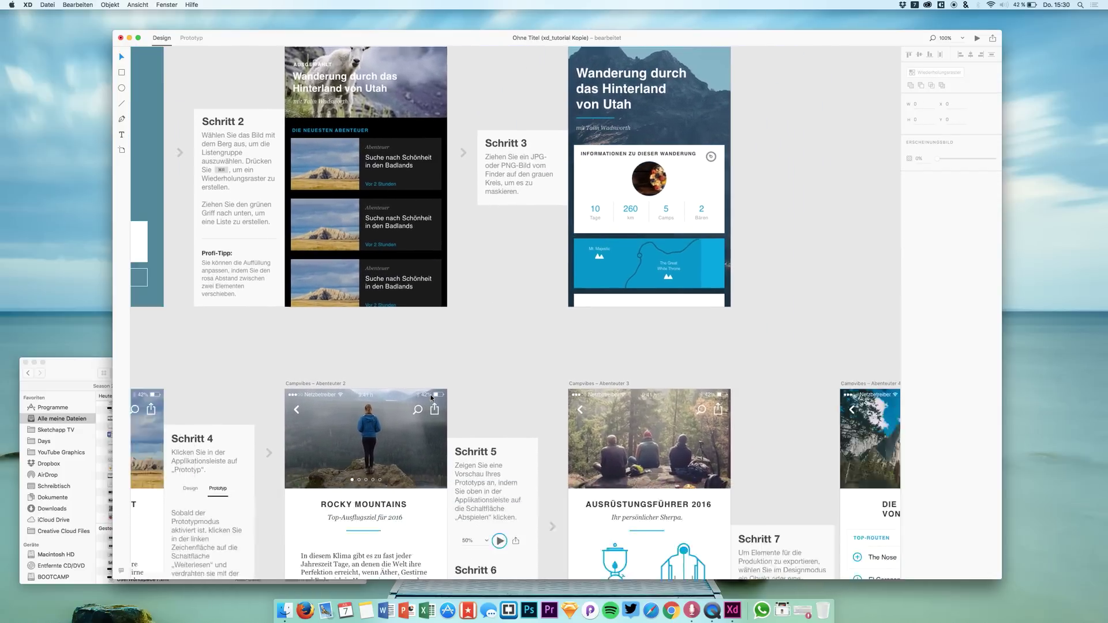
pyautogui.hscroll(-10, 431, 397)
pyautogui.scroll(3, 430, 398)
pyautogui.hscroll(5, 430, 398)
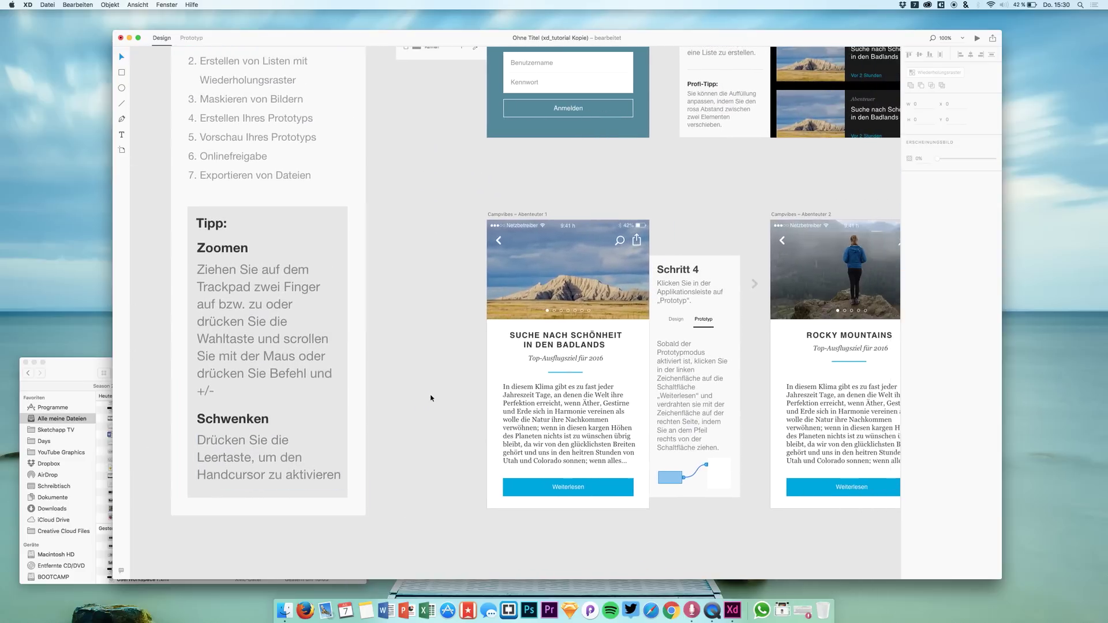
pyautogui.hscroll(5, 430, 398)
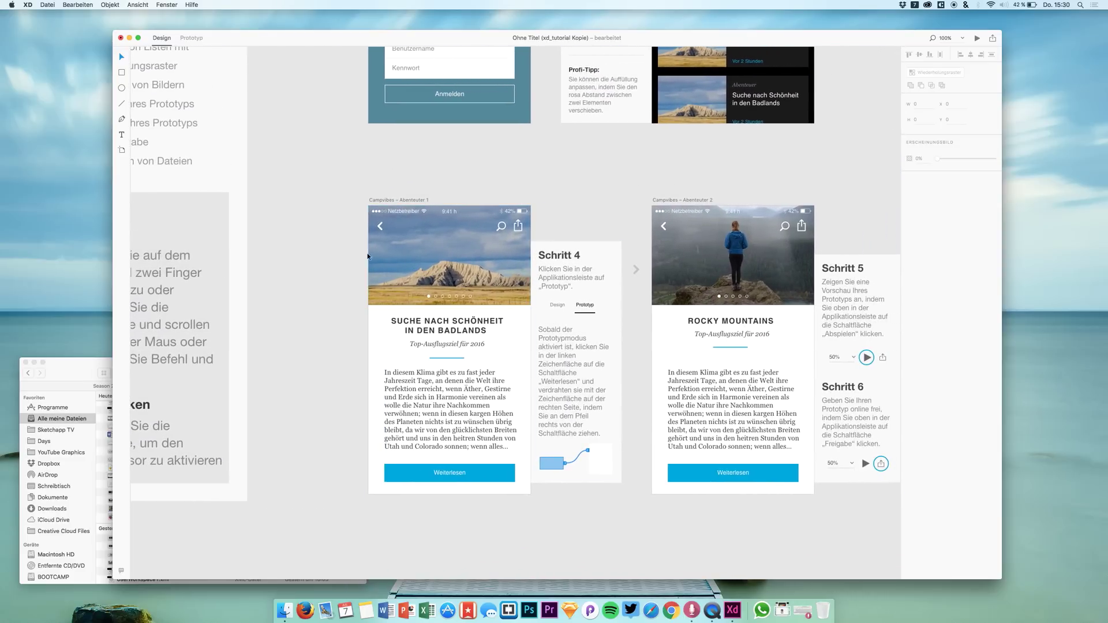
pyautogui.click(192, 38)
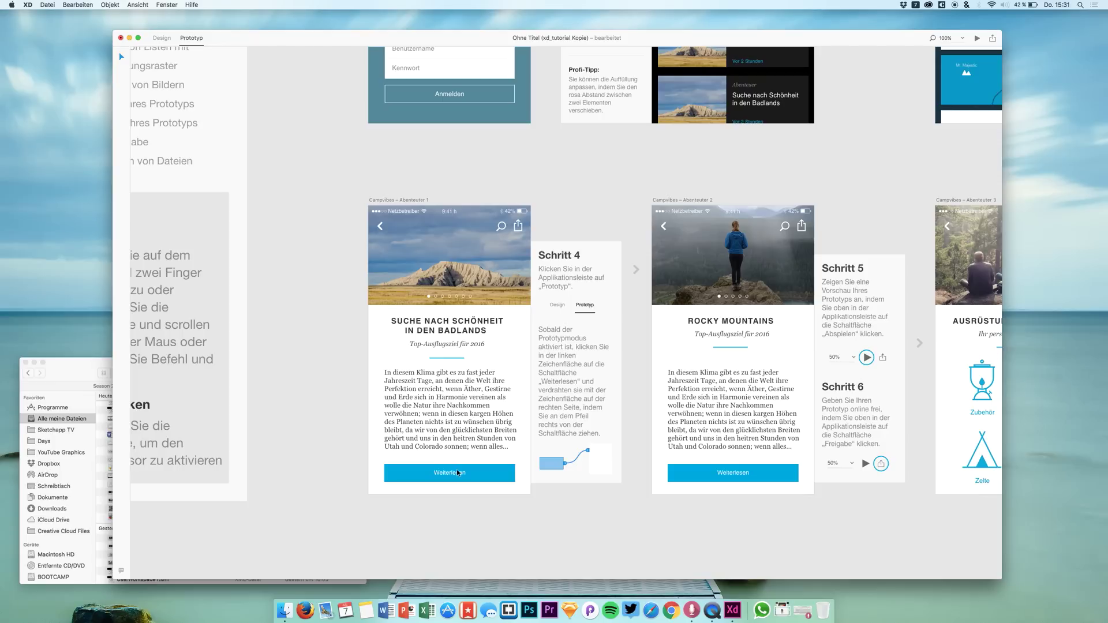
pyautogui.click(461, 473)
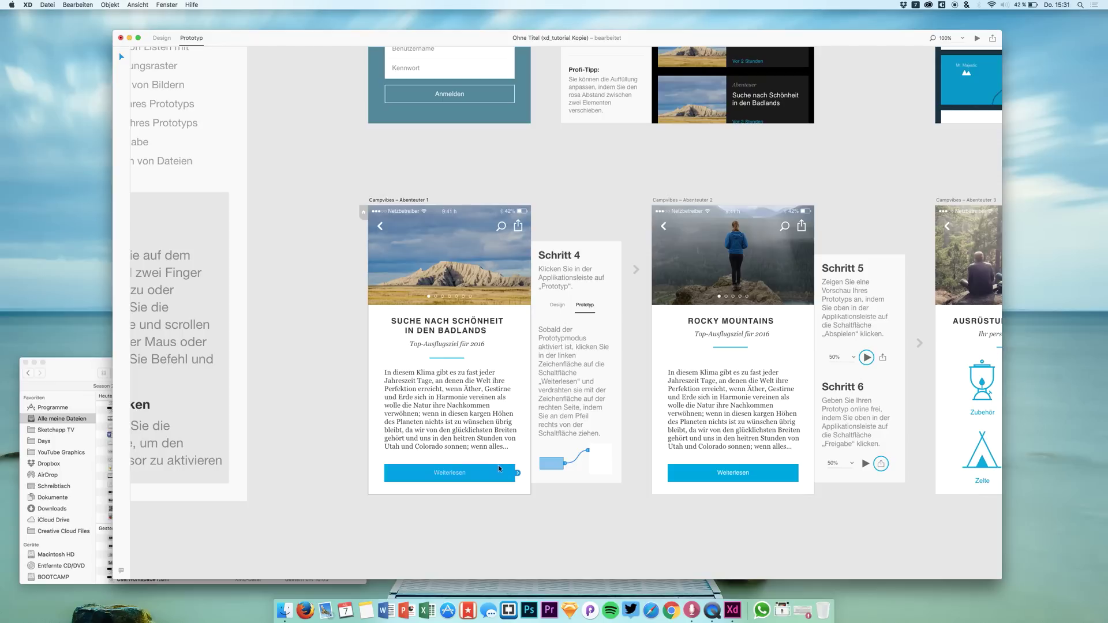
# Step: Link the Weiterlesen button to the Rocky Mountains artboard by dragging its connector
pyautogui.click(518, 474)
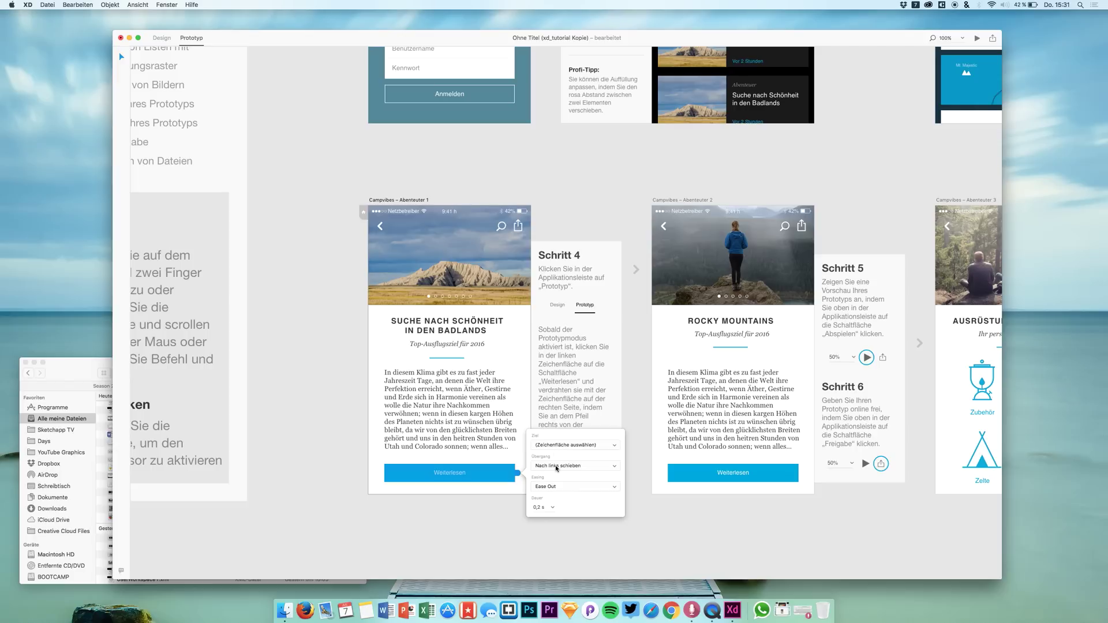
pyautogui.click(497, 499)
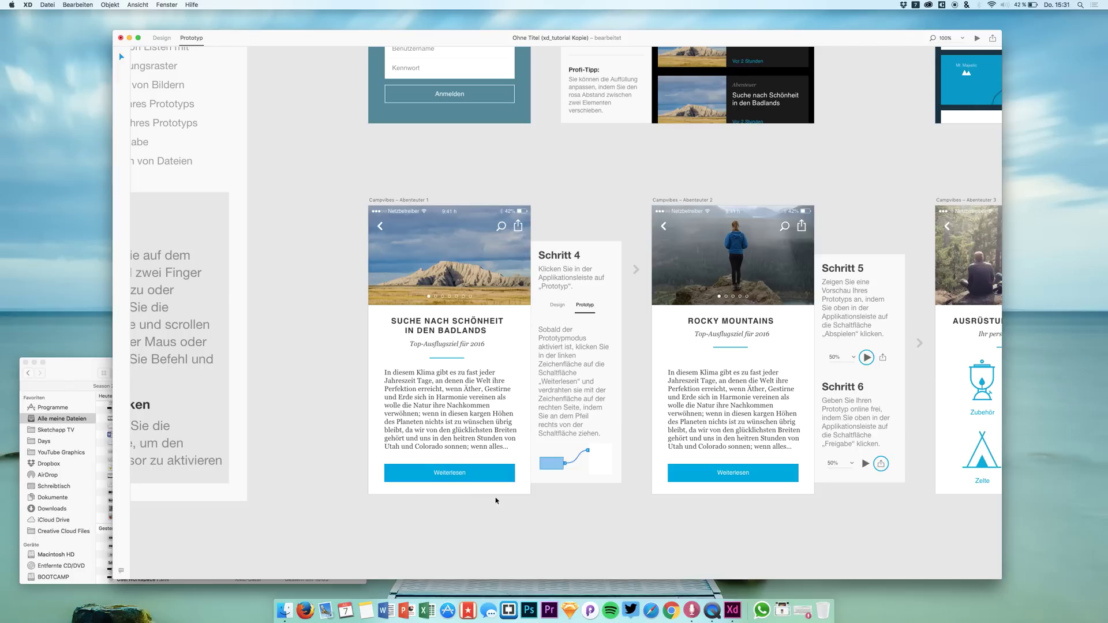
pyautogui.click(510, 474)
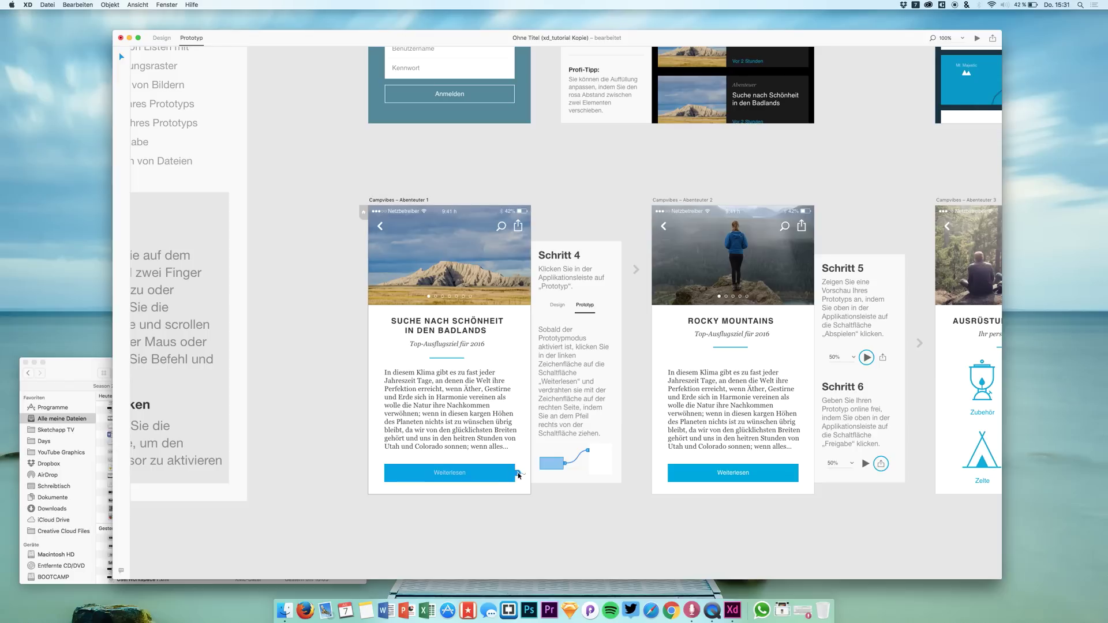
pyautogui.moveTo(518, 475); pyautogui.dragTo(672, 356)
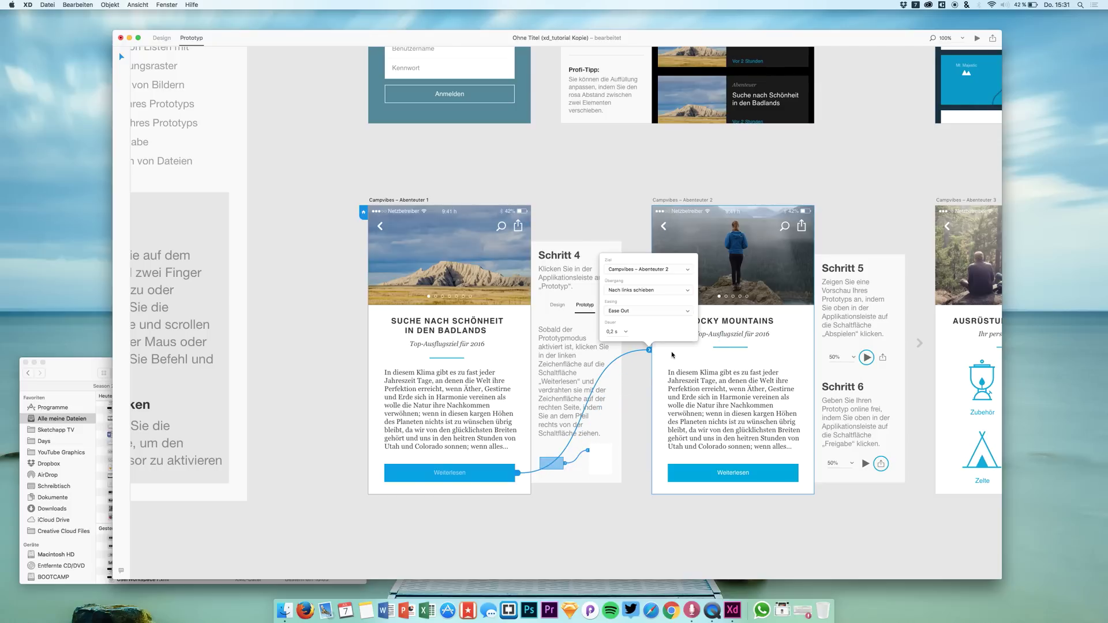
# Step: Keep Ease Out and Nach links schieben, and retarget the link to Abenteuer 3
pyautogui.click(624, 311)
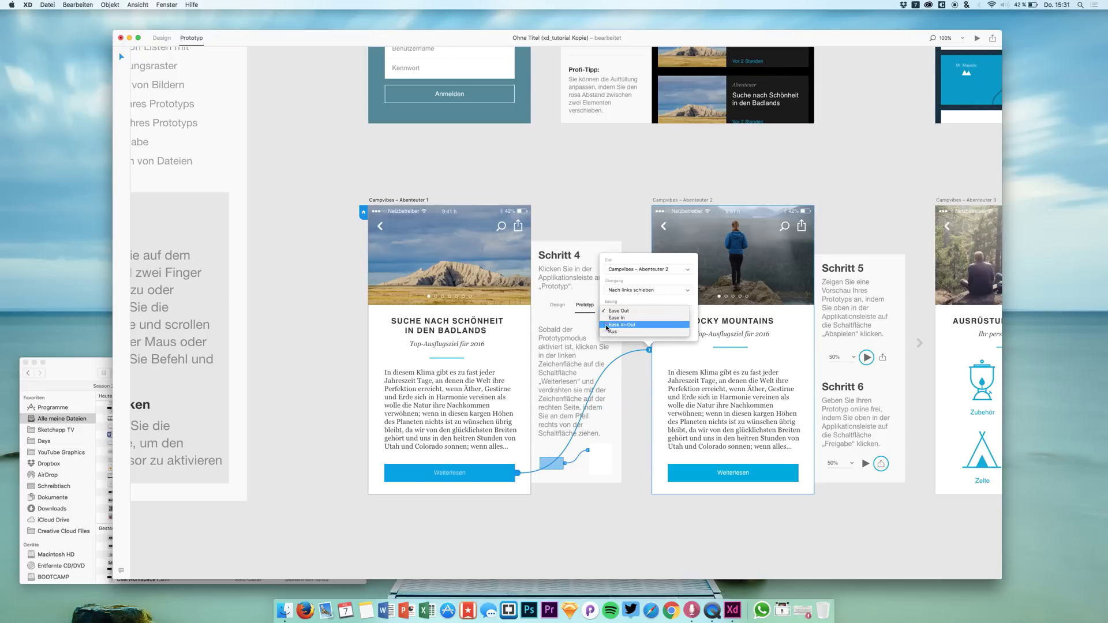
pyautogui.click(619, 310)
pyautogui.click(624, 295)
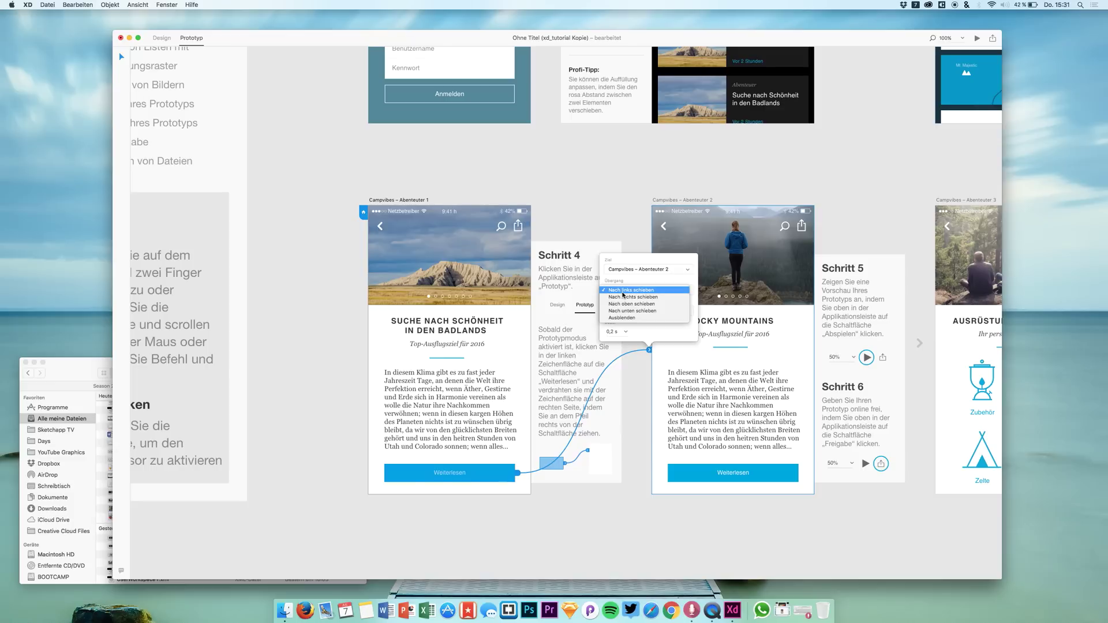
pyautogui.click(629, 276)
pyautogui.click(629, 287)
pyautogui.click(630, 290)
pyautogui.click(624, 270)
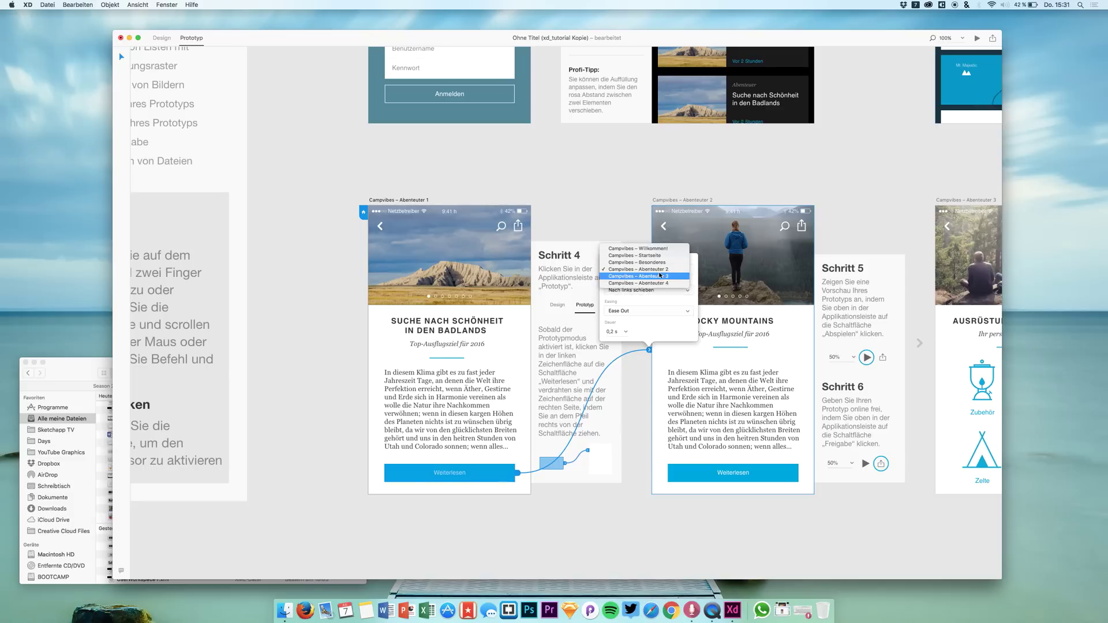
pyautogui.click(691, 275)
pyautogui.click(682, 273)
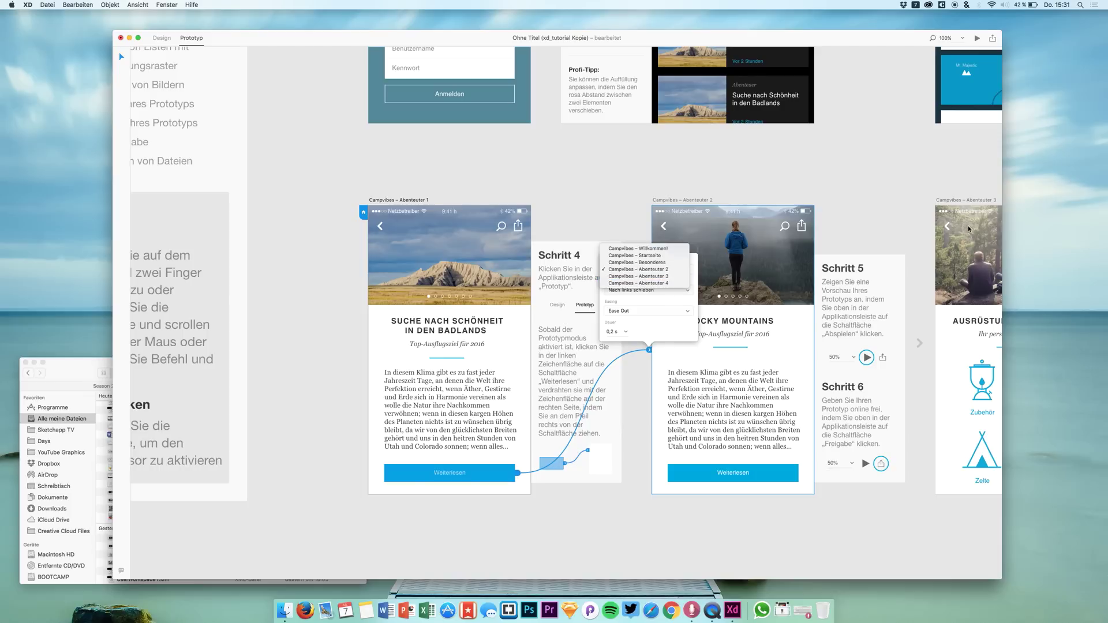
pyautogui.click(663, 276)
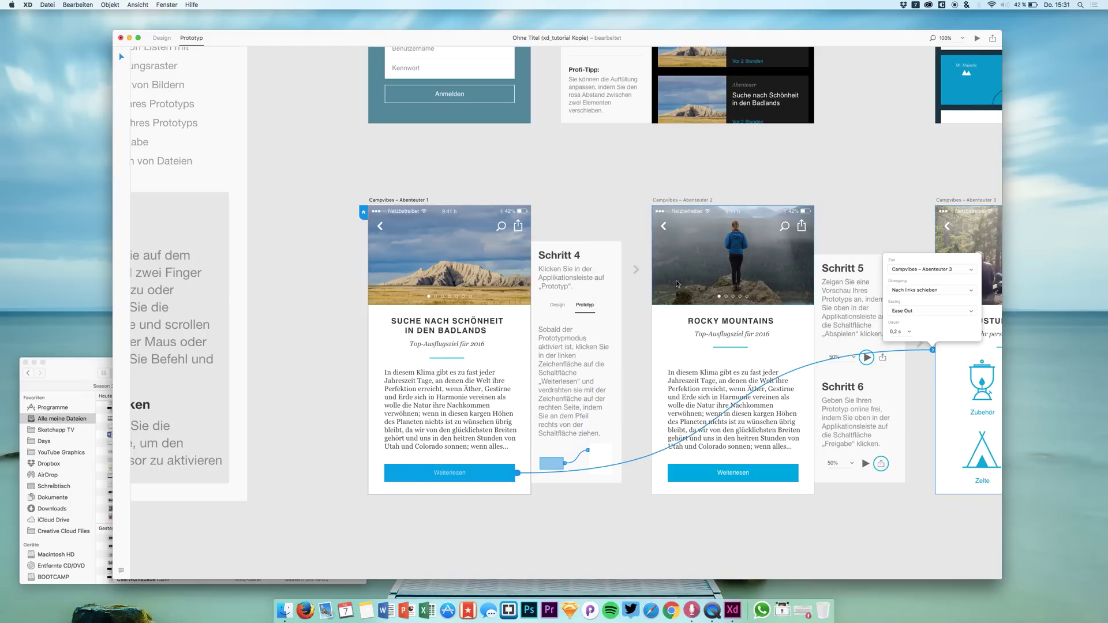
# Step: Retarget Abenteuer 1's Weiterlesen link from Abenteuer 3 to Abenteuer 2 (Rocky Mountains)
pyautogui.hscroll(5, 677, 283)
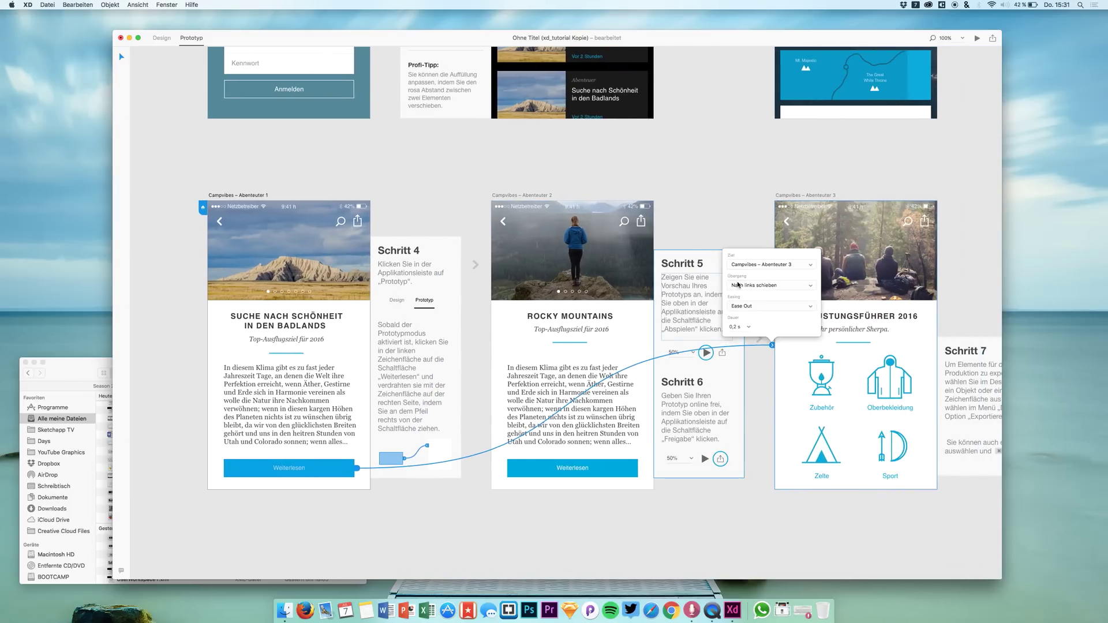
pyautogui.click(747, 265)
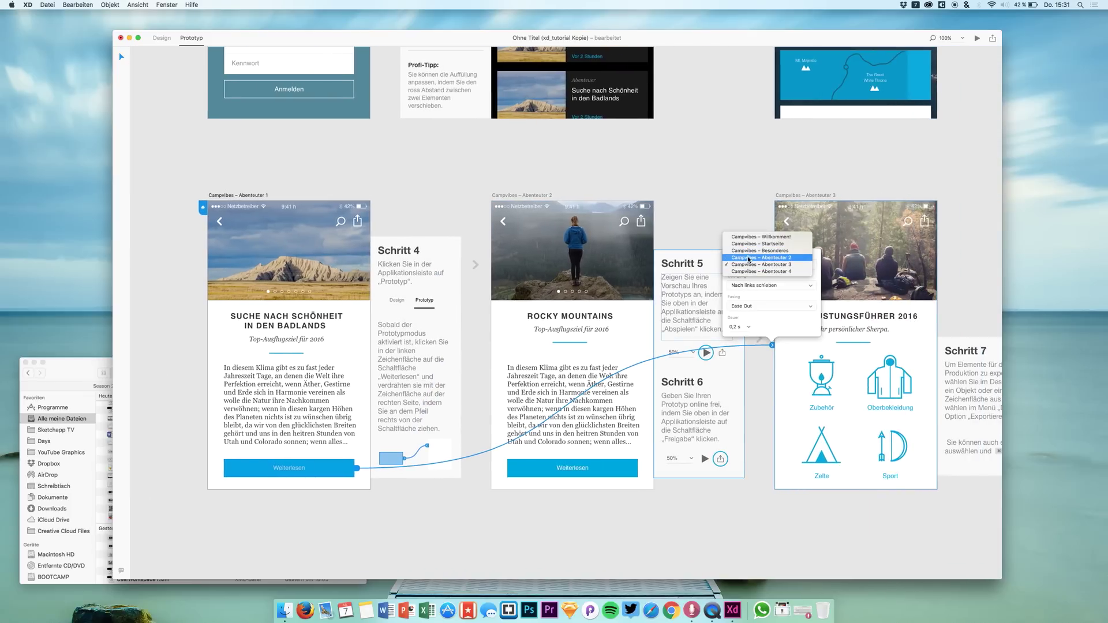
pyautogui.click(749, 258)
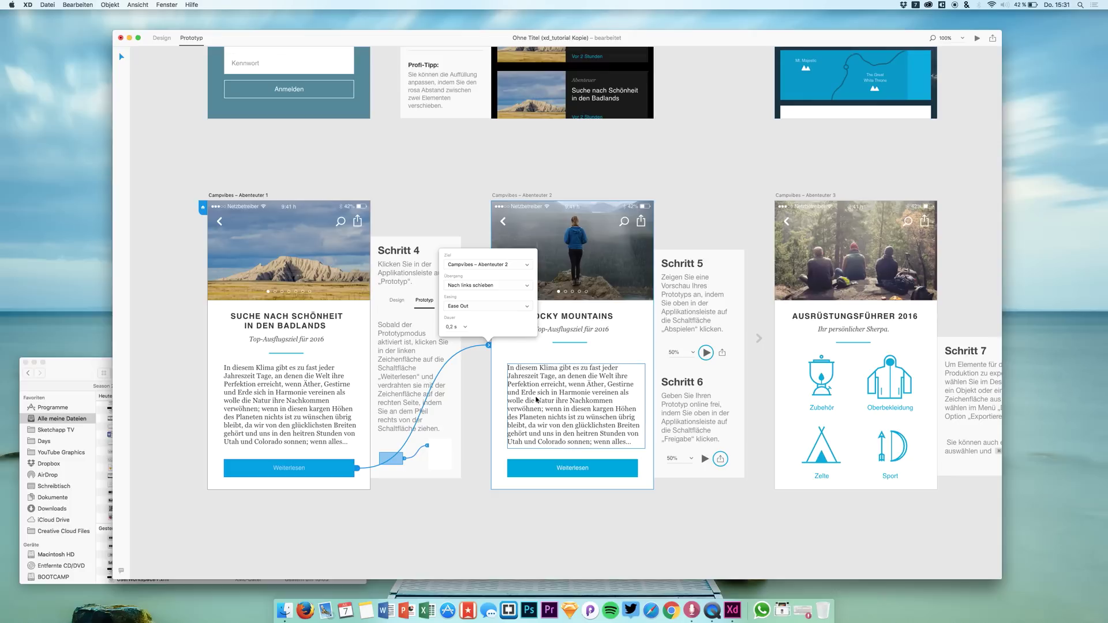
pyautogui.click(612, 354)
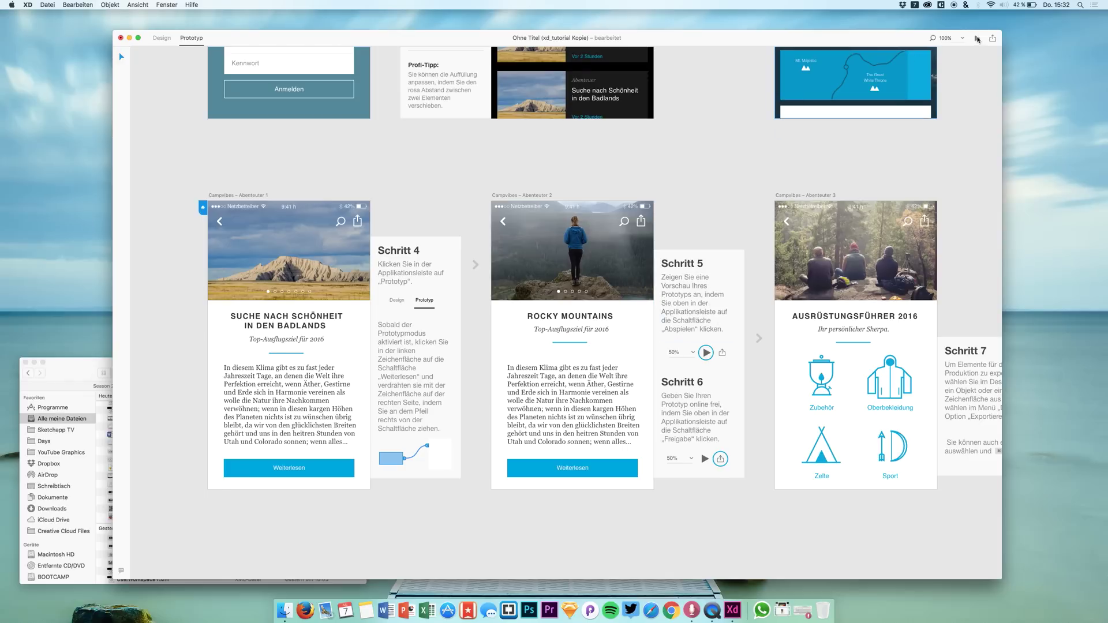
# Step: Preview the Weiterlesen link to Rocky Mountains, then select Abenteuer 2's back arrow for linking
pyautogui.click(977, 38)
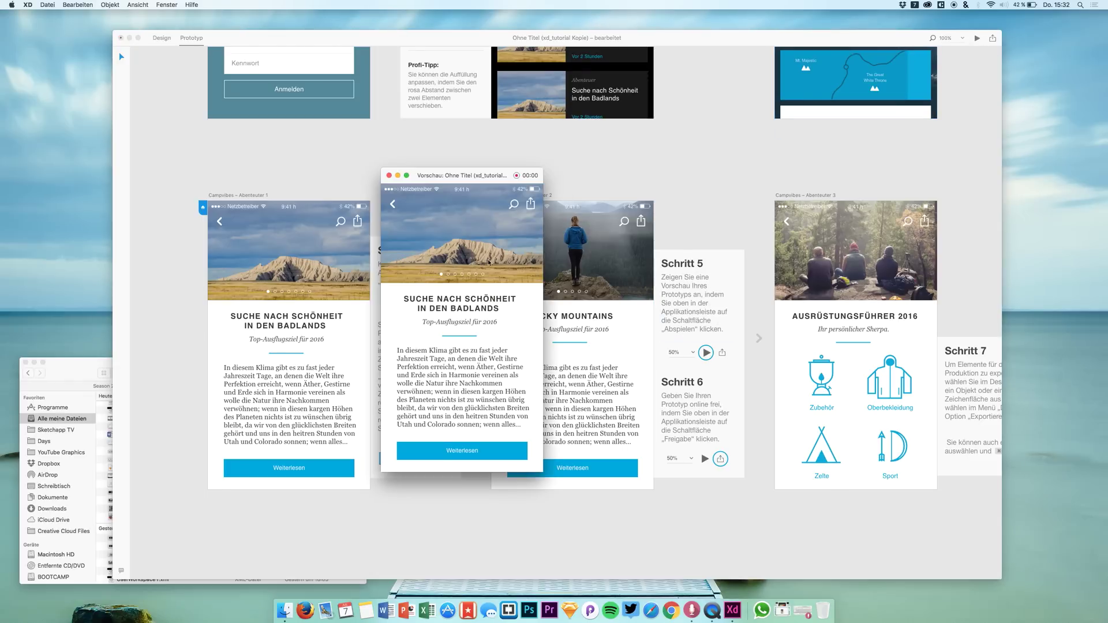
pyautogui.click(459, 451)
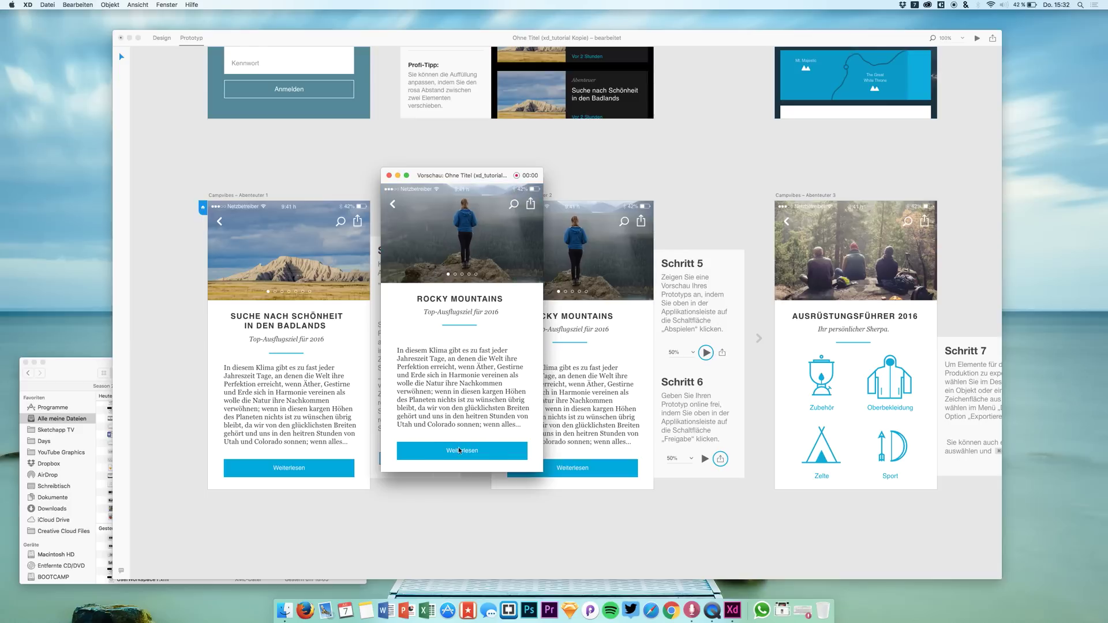
pyautogui.click(389, 176)
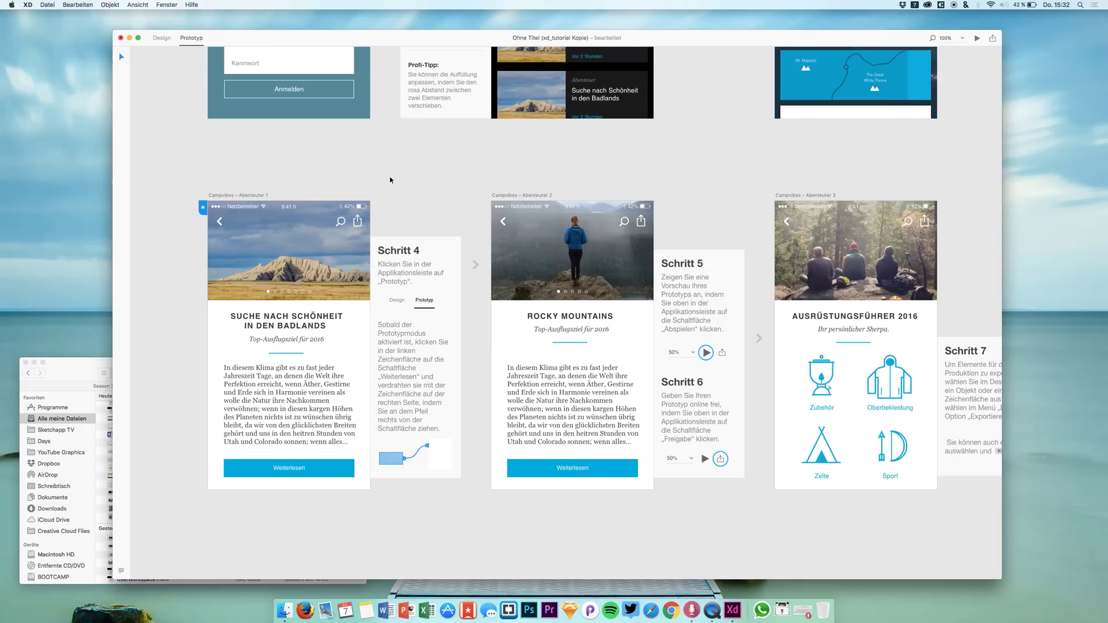
pyautogui.click(509, 223)
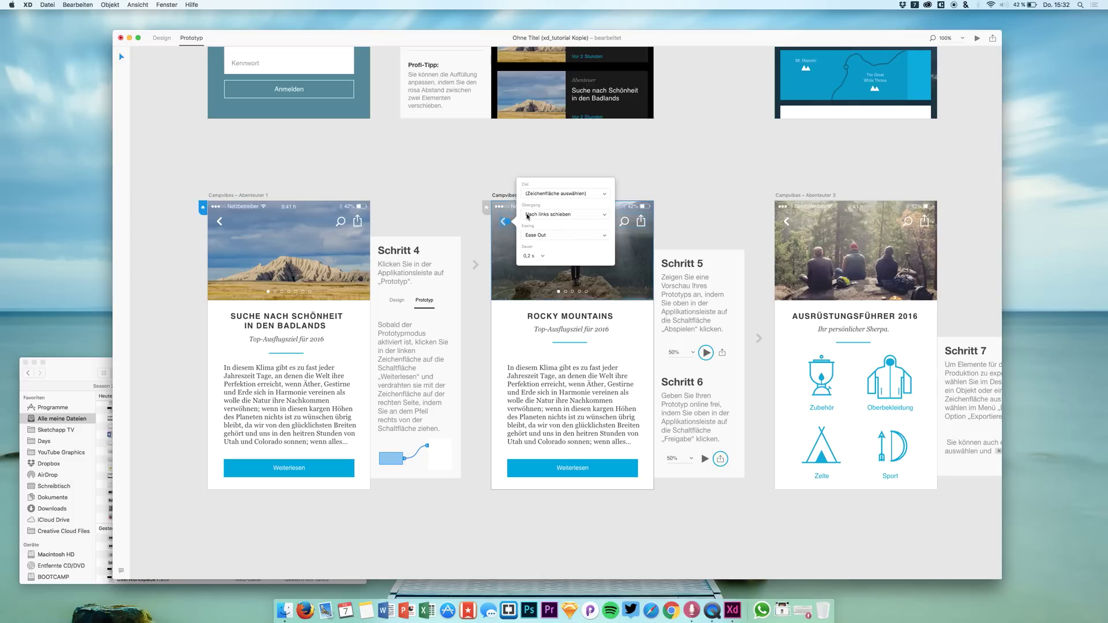
# Step: Link Abenteuer 2's back arrow to Abenteuer 1 with the Nach rechts schieben transition
pyautogui.click(506, 224)
pyautogui.moveTo(507, 224); pyautogui.dragTo(355, 248)
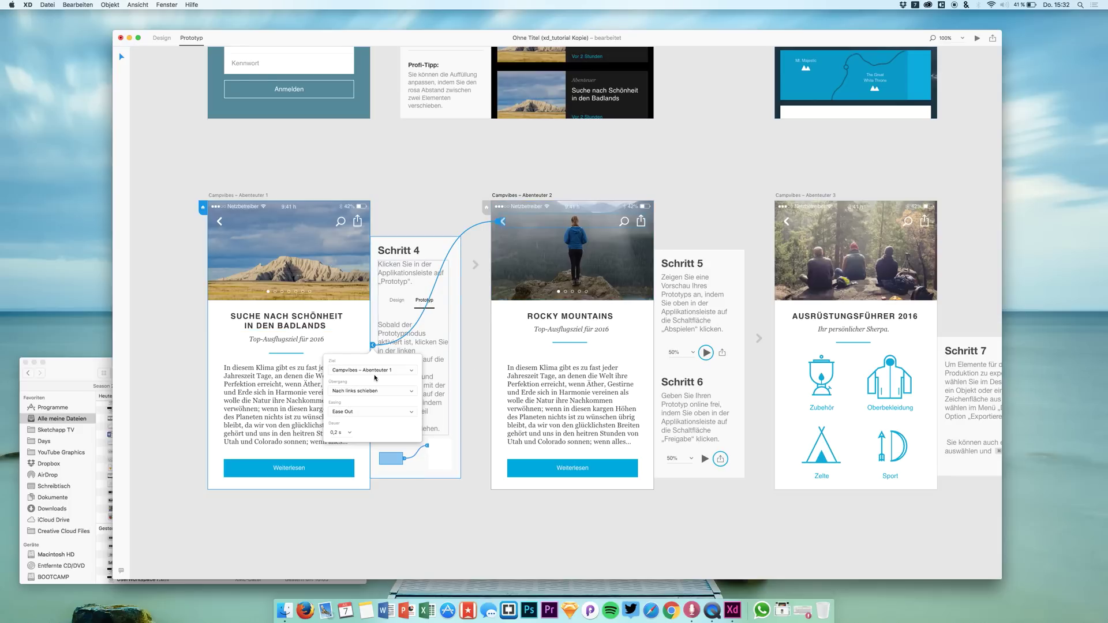
pyautogui.click(318, 461)
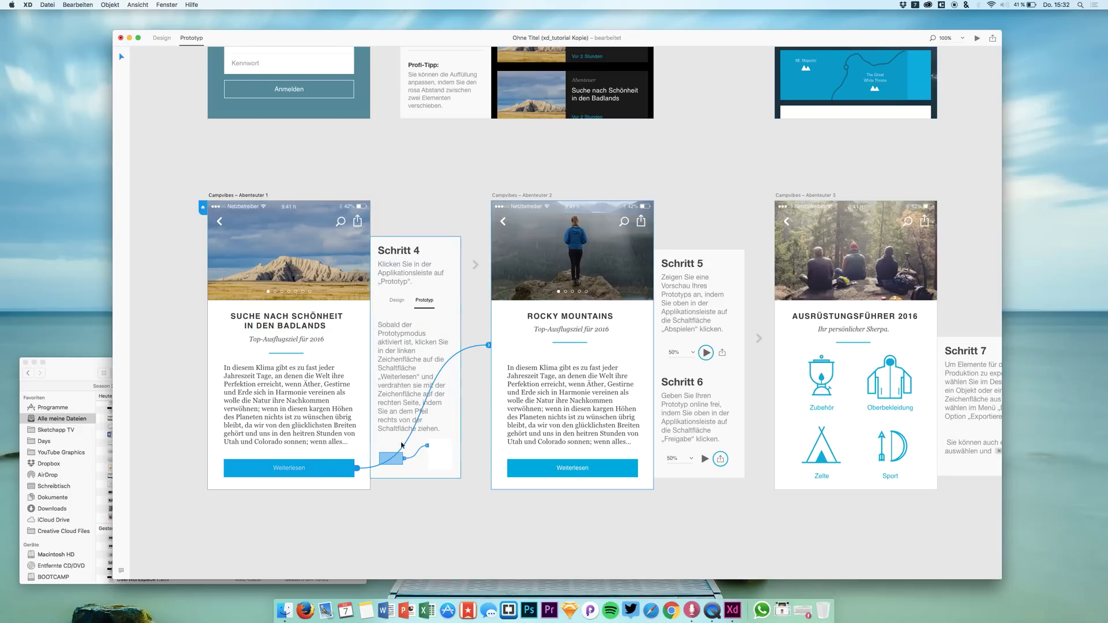
pyautogui.click(488, 345)
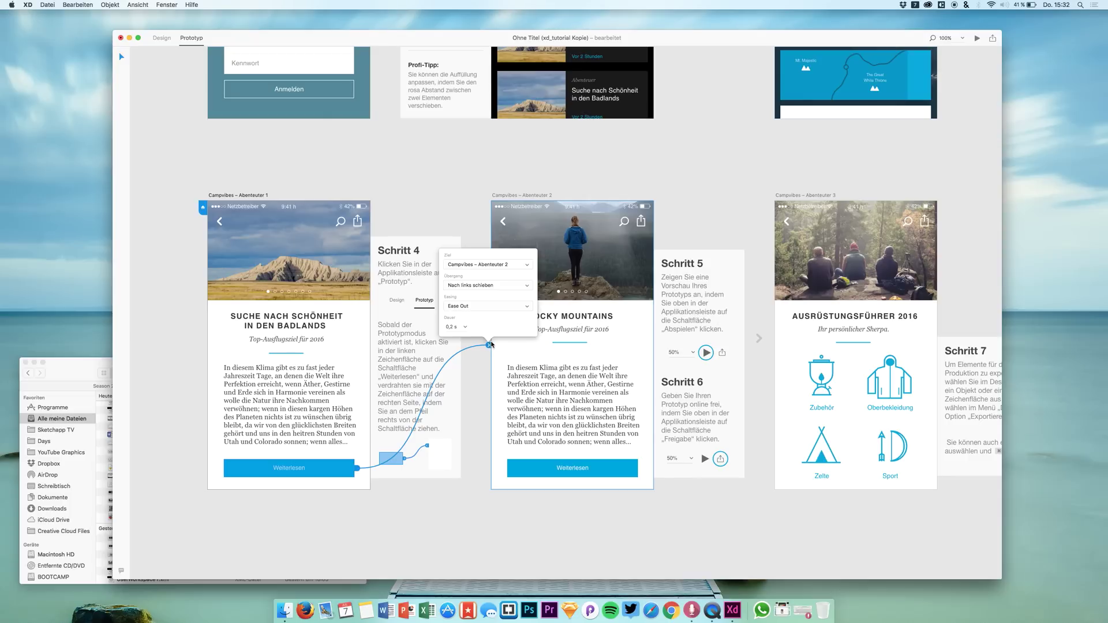
pyautogui.click(488, 218)
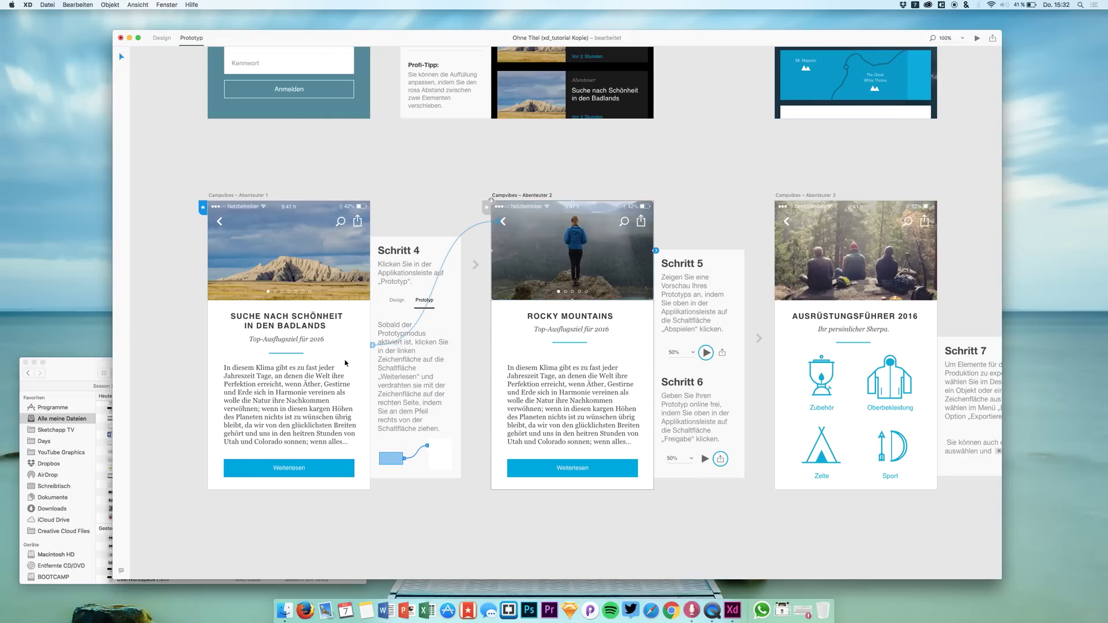
pyautogui.moveTo(509, 221); pyautogui.dragTo(373, 345)
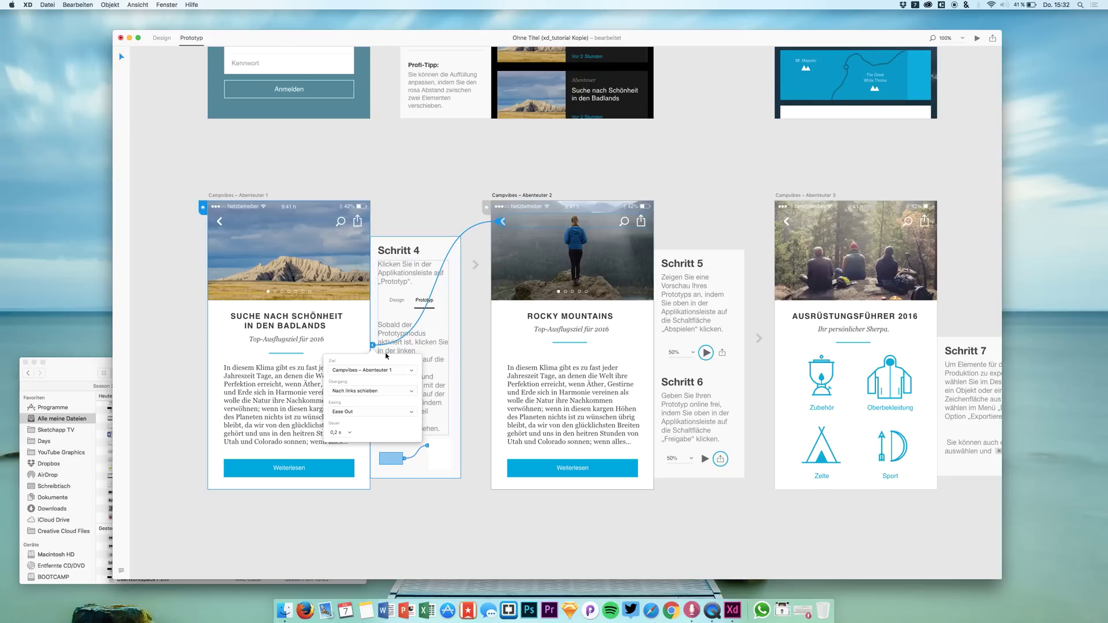
pyautogui.click(365, 391)
pyautogui.click(363, 398)
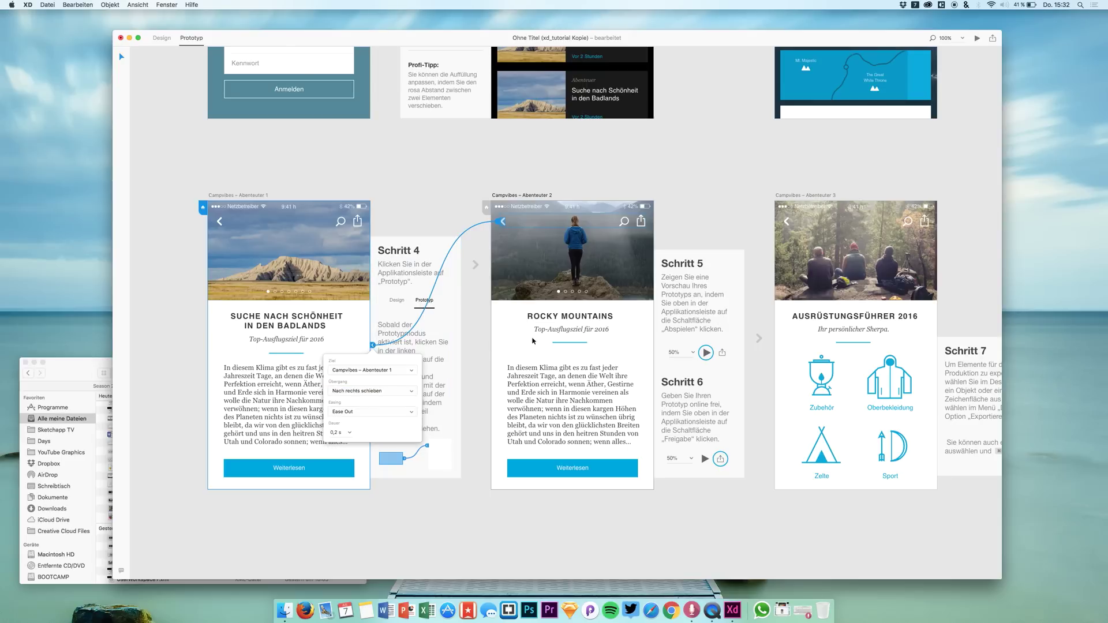
pyautogui.click(505, 335)
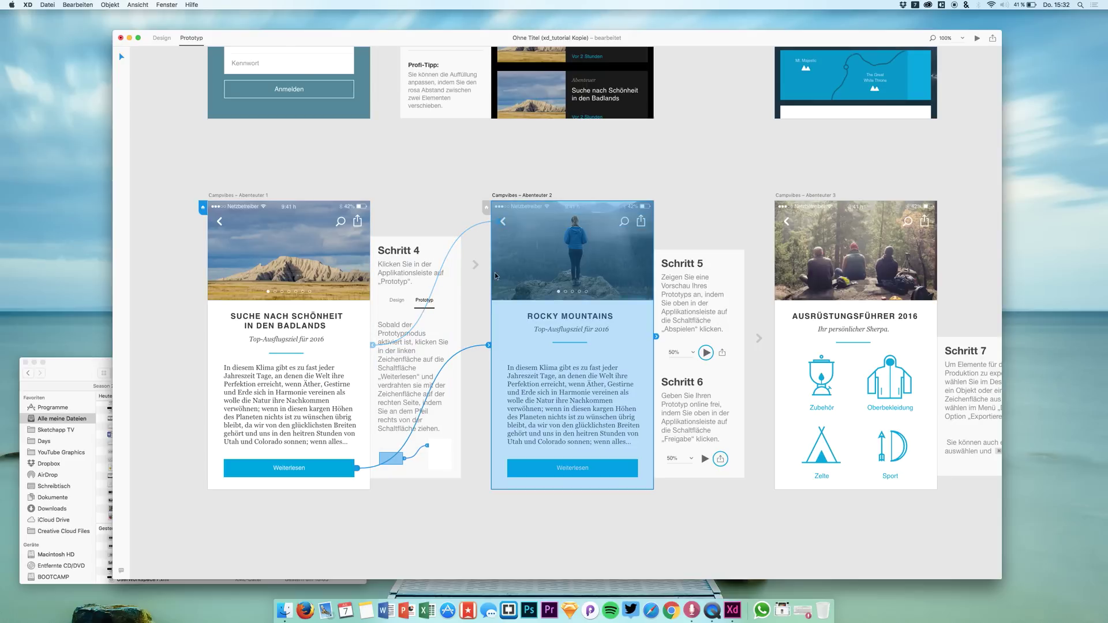
# Step: Preview the round trip between Badlands and Rocky Mountains, then close the preview
pyautogui.click(981, 39)
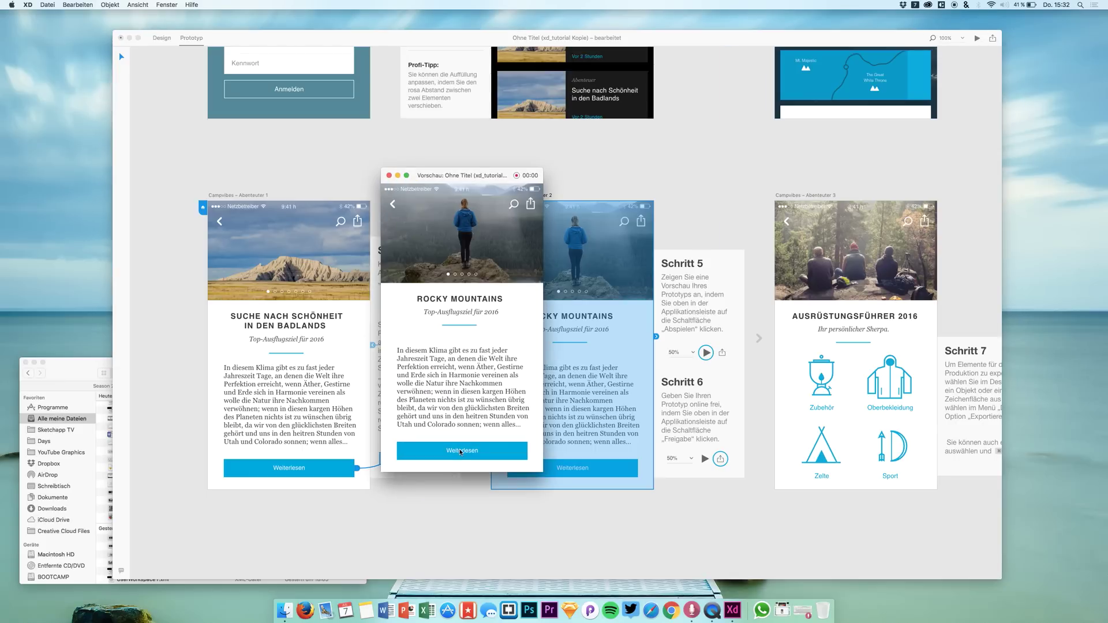
pyautogui.click(394, 203)
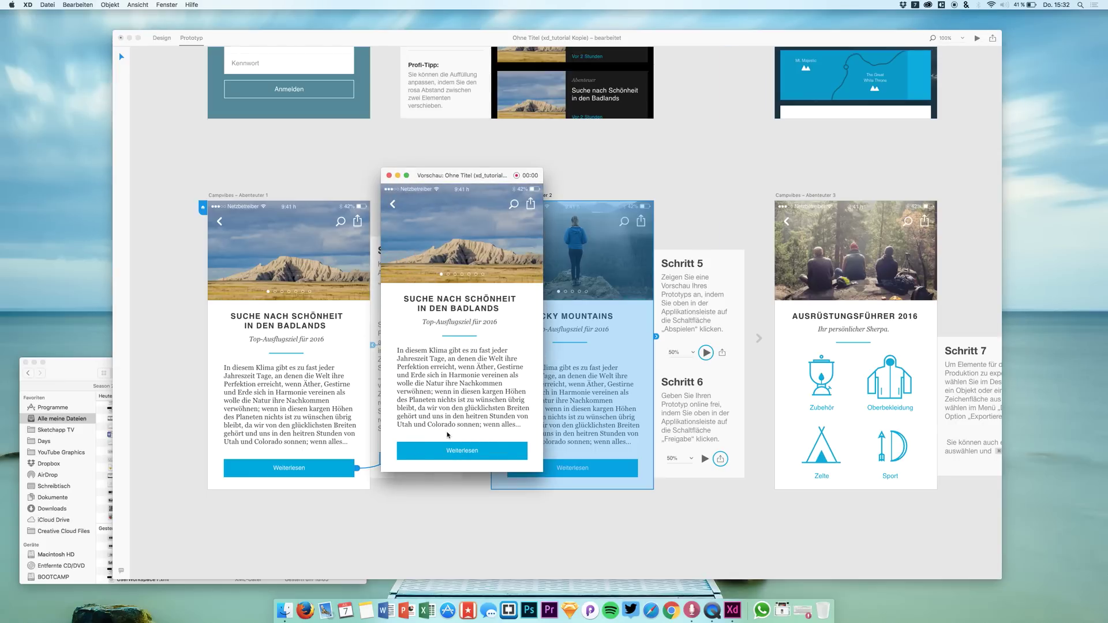
pyautogui.click(451, 450)
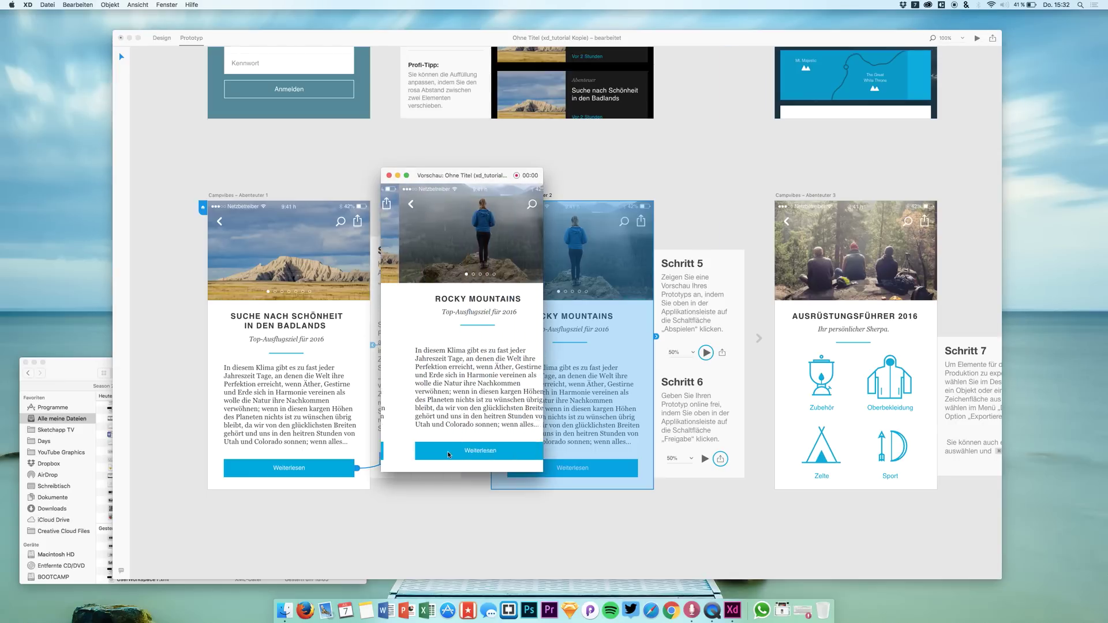
pyautogui.click(390, 176)
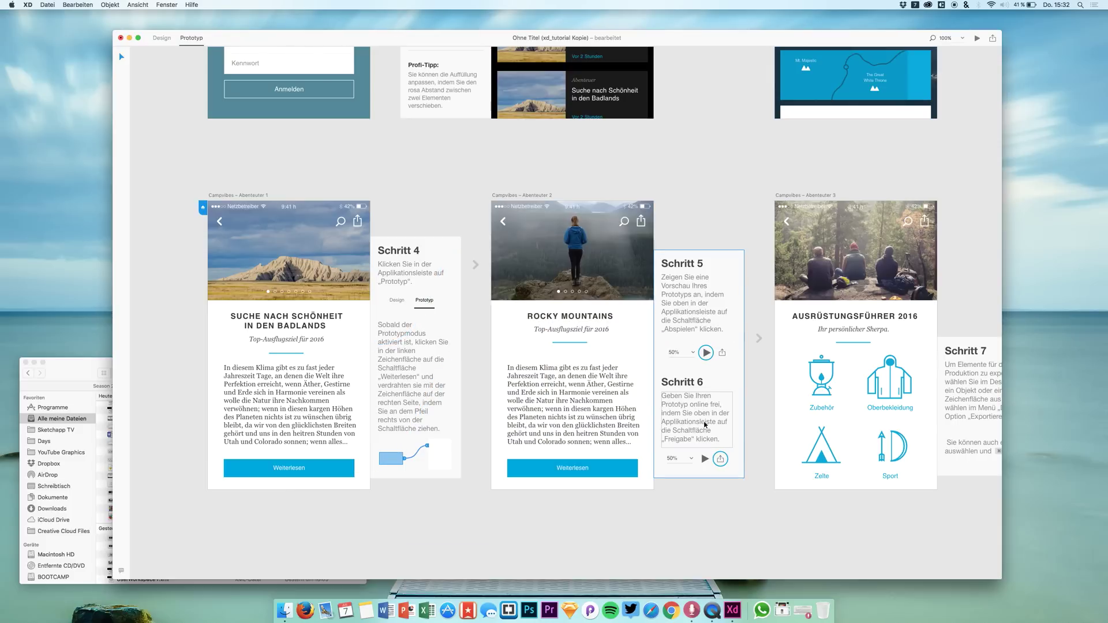
# Step: Return to Design mode and bring up the Datei menu with its Exportieren command
pyautogui.hscroll(15, 720, 423)
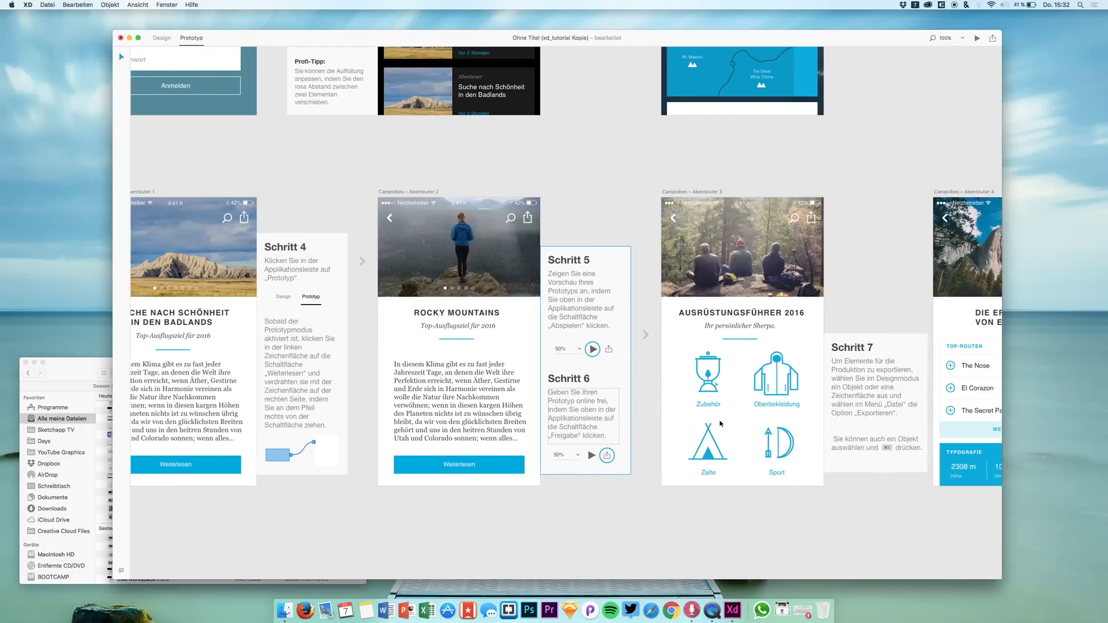
pyautogui.hscroll(-1, 720, 423)
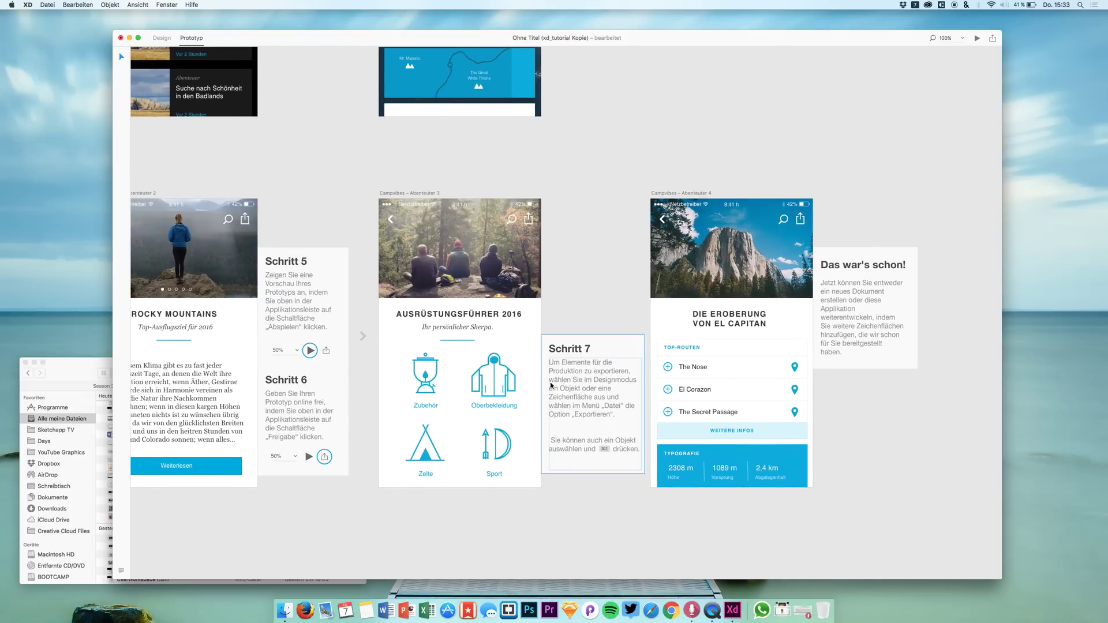
pyautogui.click(173, 40)
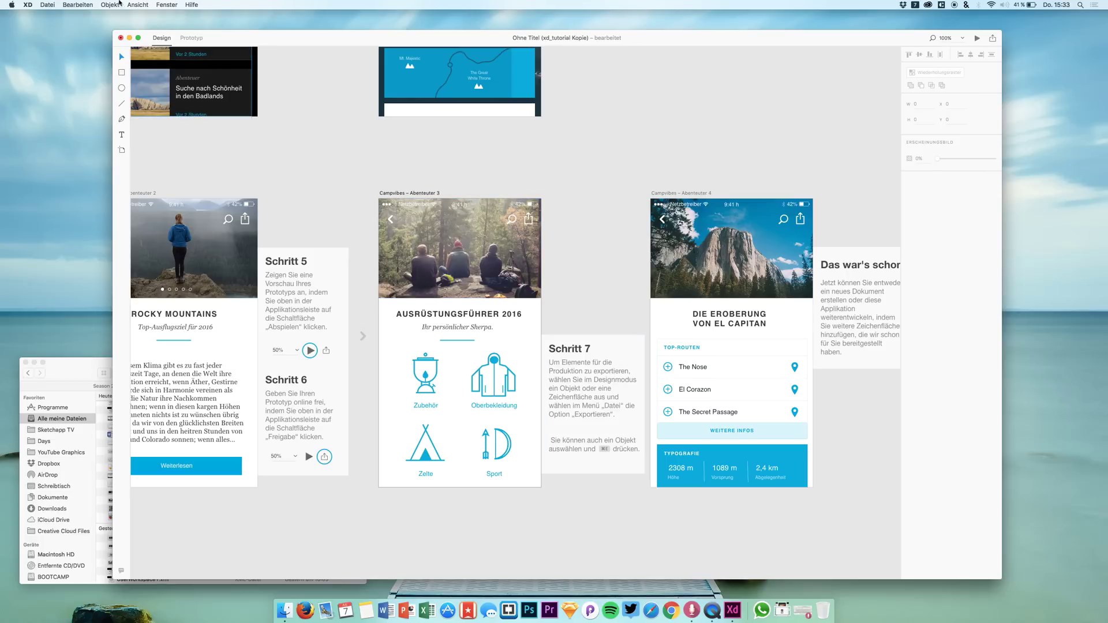
pyautogui.click(44, 4)
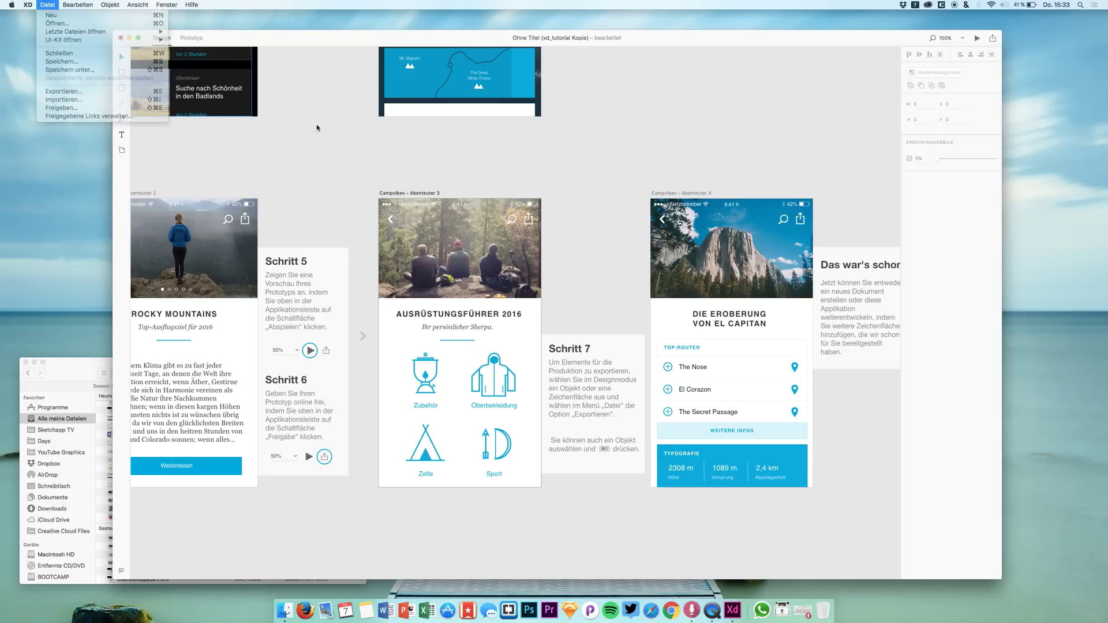
pyautogui.click(518, 295)
pyautogui.press('super+shift+e')
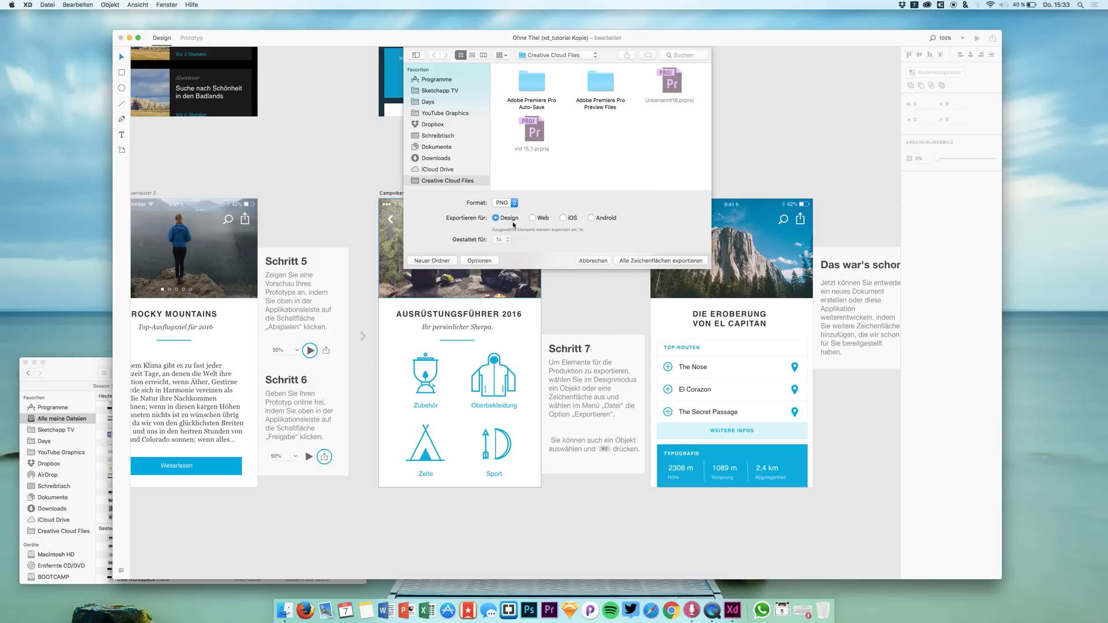
pyautogui.click(589, 261)
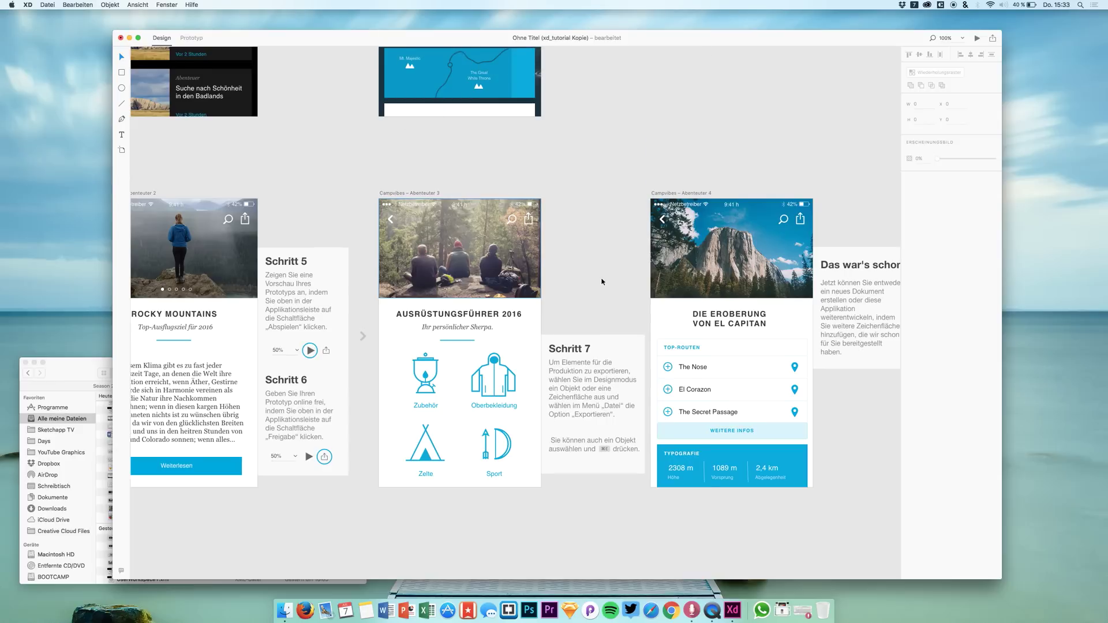
pyautogui.hscroll(5, 598, 277)
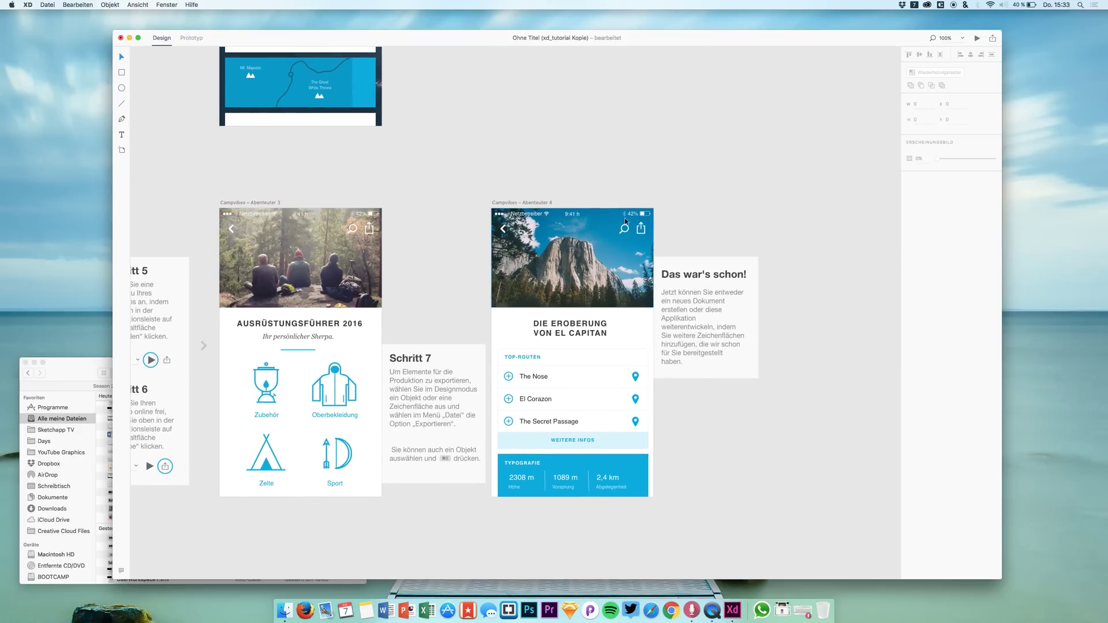
pyautogui.hscroll(3, 624, 217)
pyautogui.scroll(-2, 624, 217)
pyautogui.scroll(1, 625, 217)
pyautogui.hscroll(-1, 625, 217)
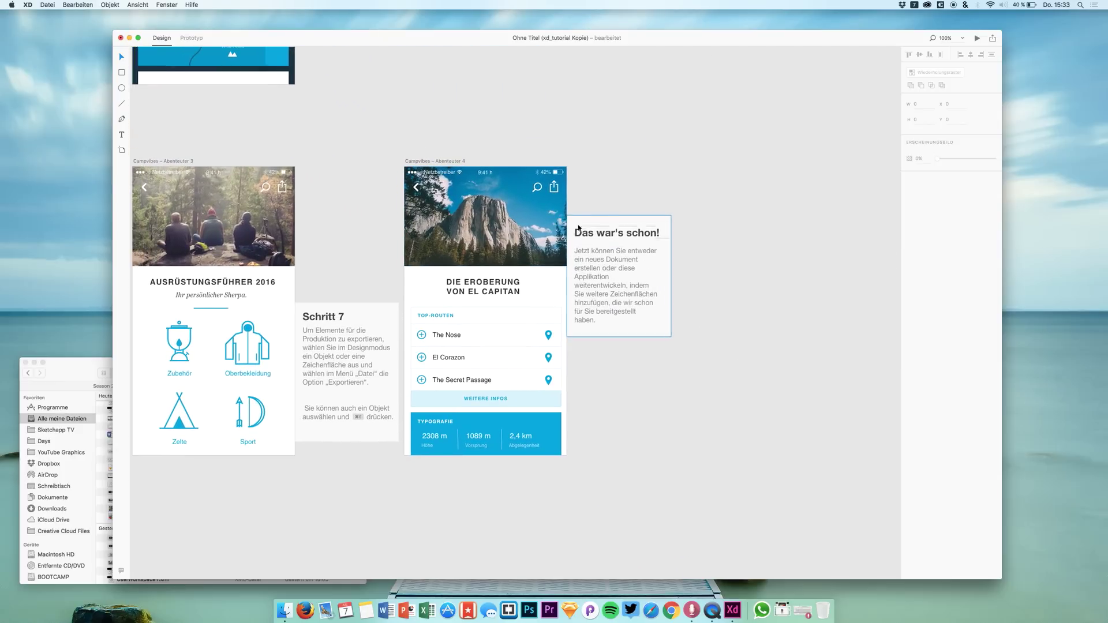
pyautogui.hscroll(-2, 524, 193)
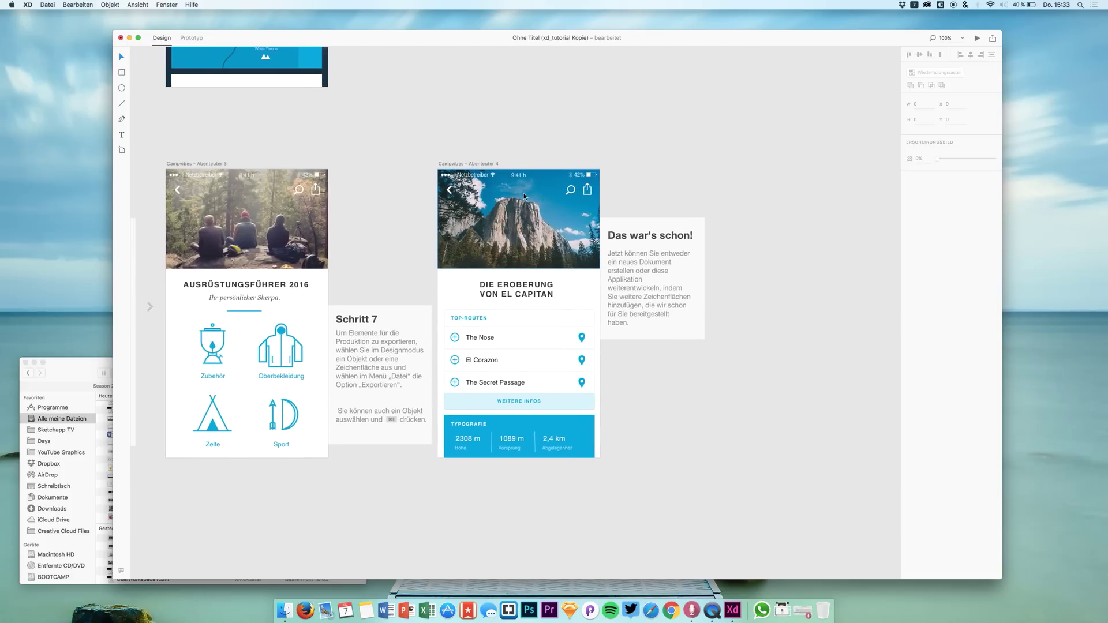
pyautogui.scroll(-1, 524, 192)
pyautogui.hscroll(-1, 524, 192)
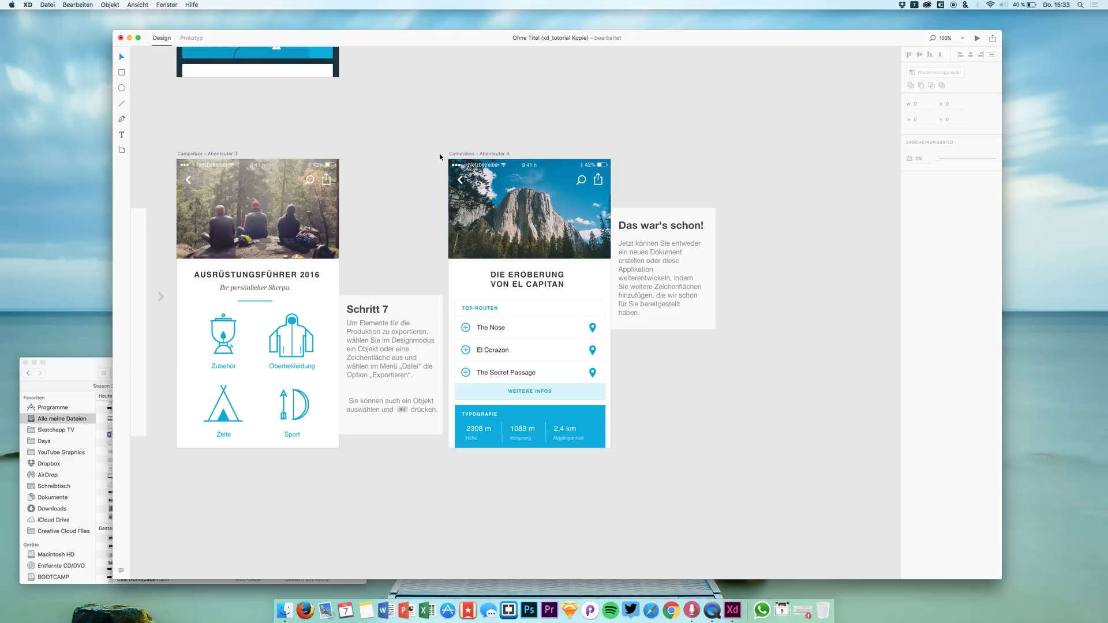
pyautogui.scroll(10, 485, 215)
pyautogui.hscroll(-15, 485, 215)
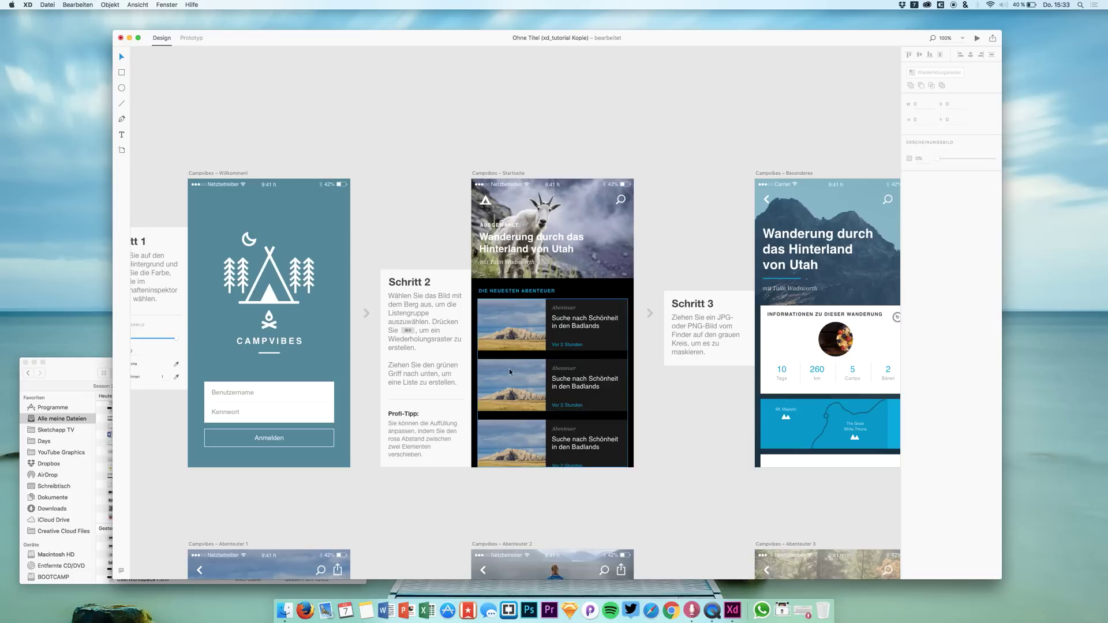
pyautogui.scroll(-3, 529, 401)
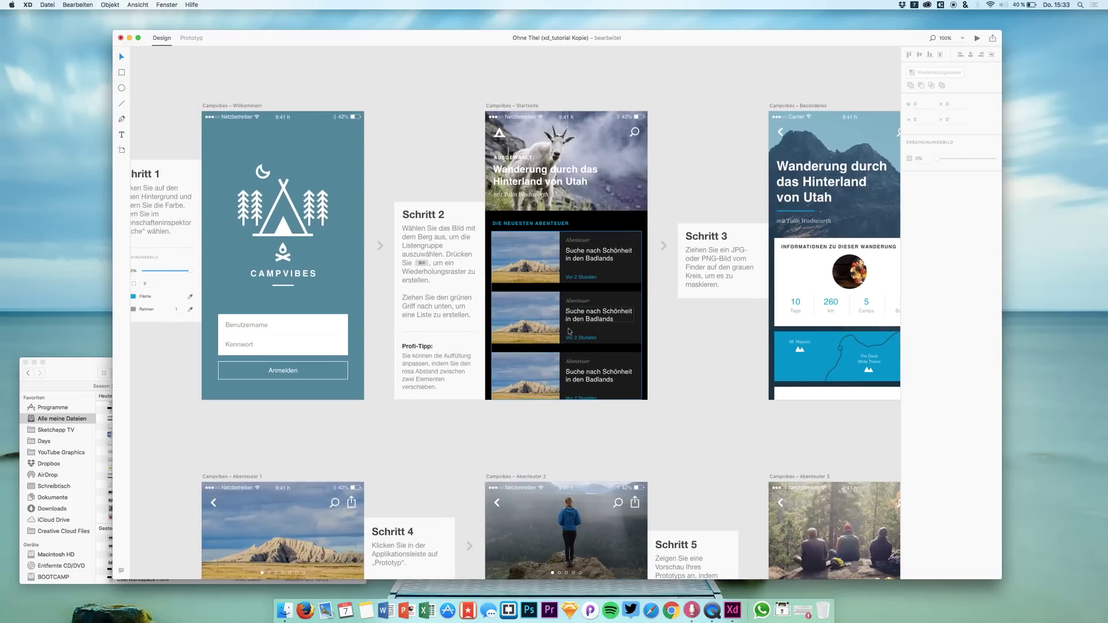
pyautogui.hscroll(15, 595, 301)
pyautogui.scroll(-6, 595, 301)
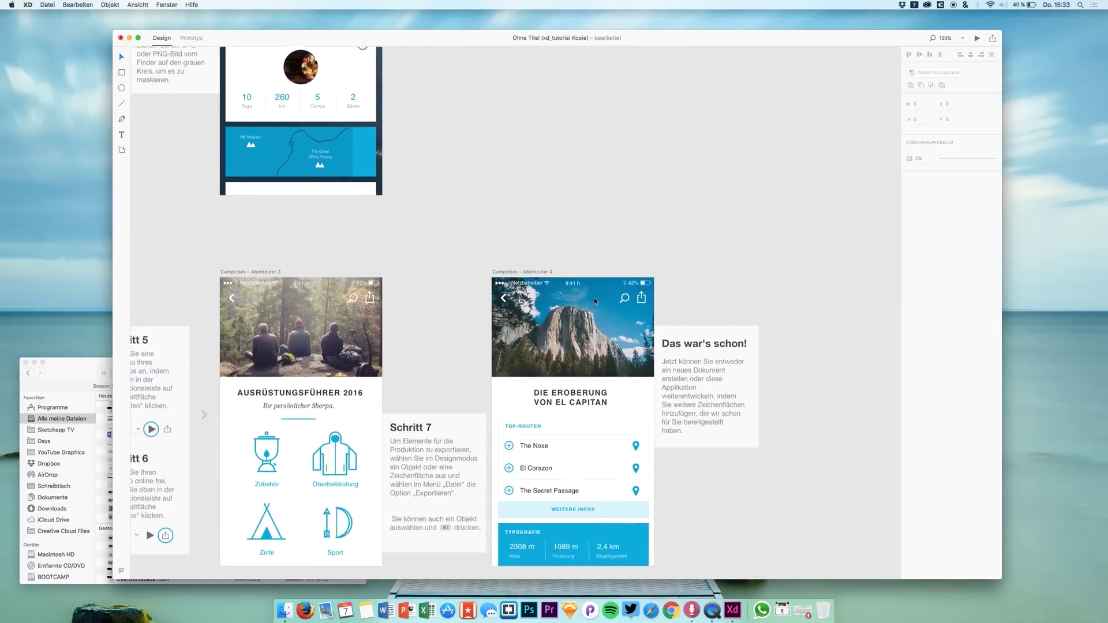
pyautogui.scroll(-3, 595, 301)
pyautogui.hscroll(-2, 595, 300)
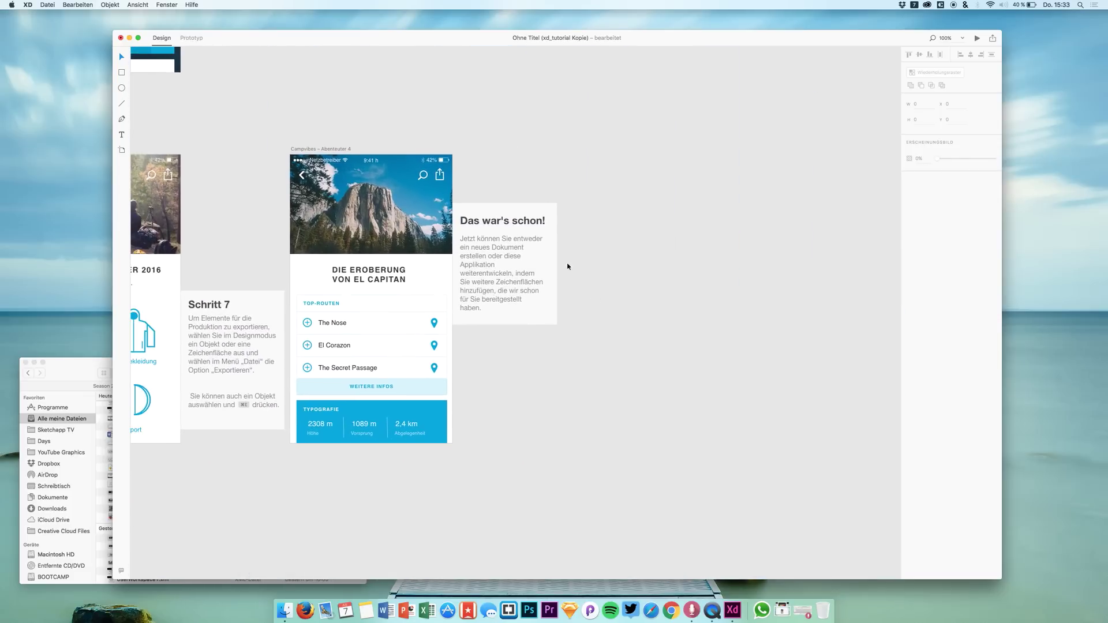
pyautogui.hscroll(-6, 547, 264)
pyautogui.scroll(2, 548, 263)
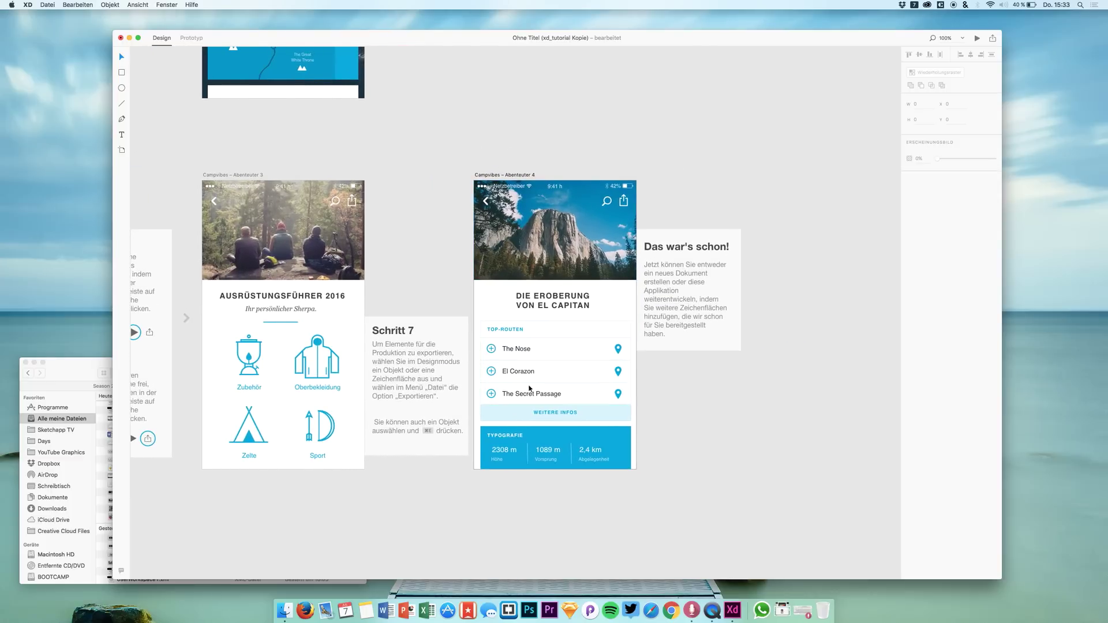
pyautogui.scroll(10, 530, 389)
pyautogui.hscroll(-15, 530, 389)
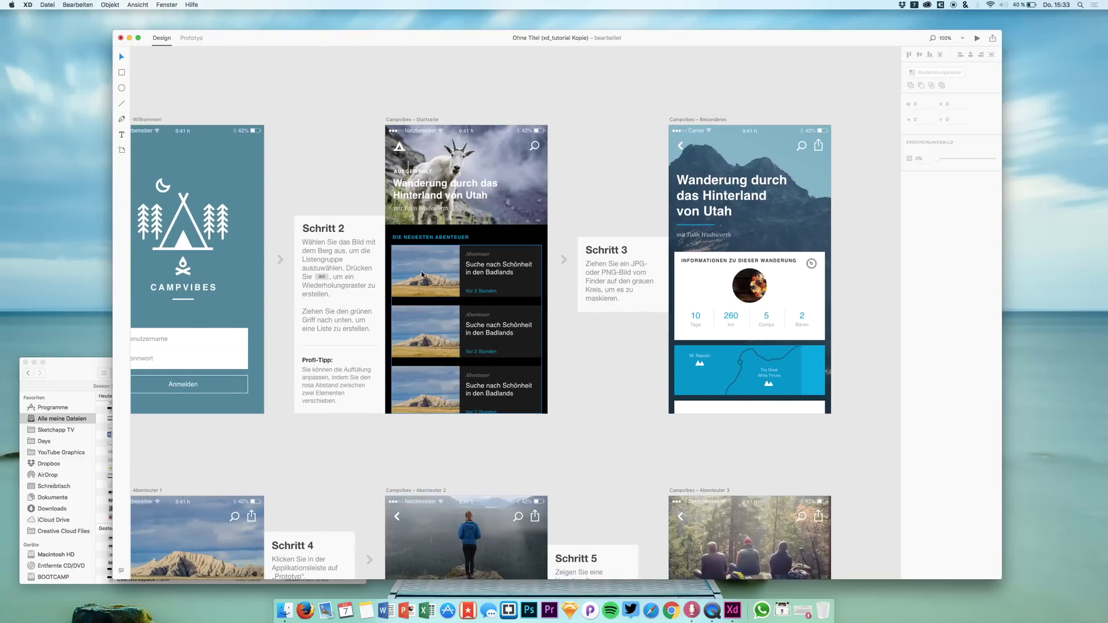
pyautogui.click(467, 324)
# Step: Turn the Startseite adventure list into a repeat grid and select its item photos
pyautogui.press('super+r')
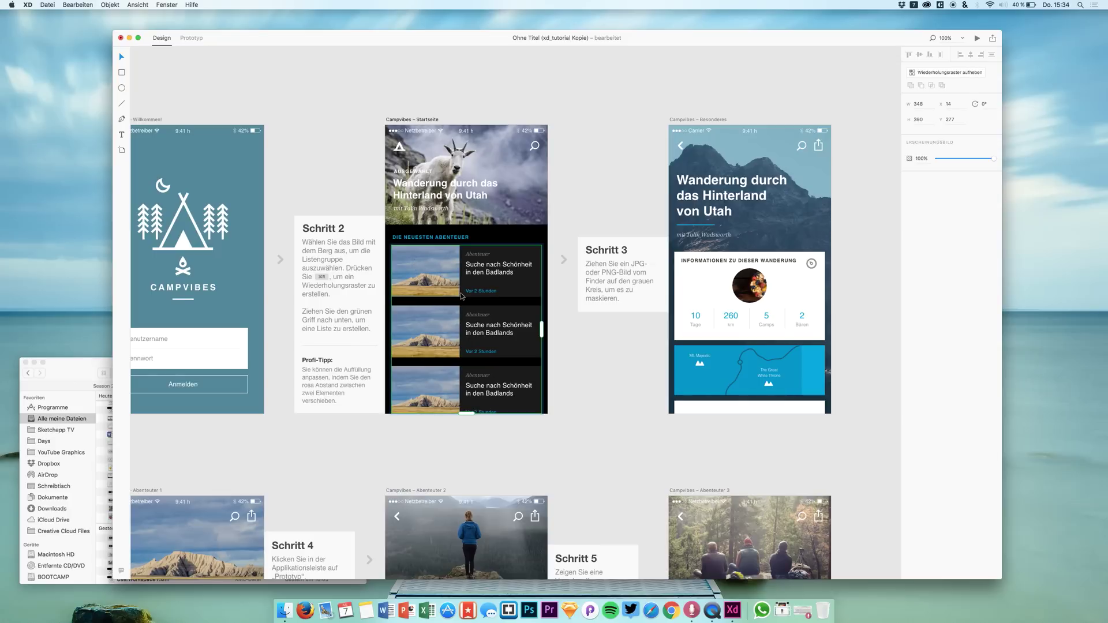
pyautogui.doubleClick(429, 282)
pyautogui.click(437, 327)
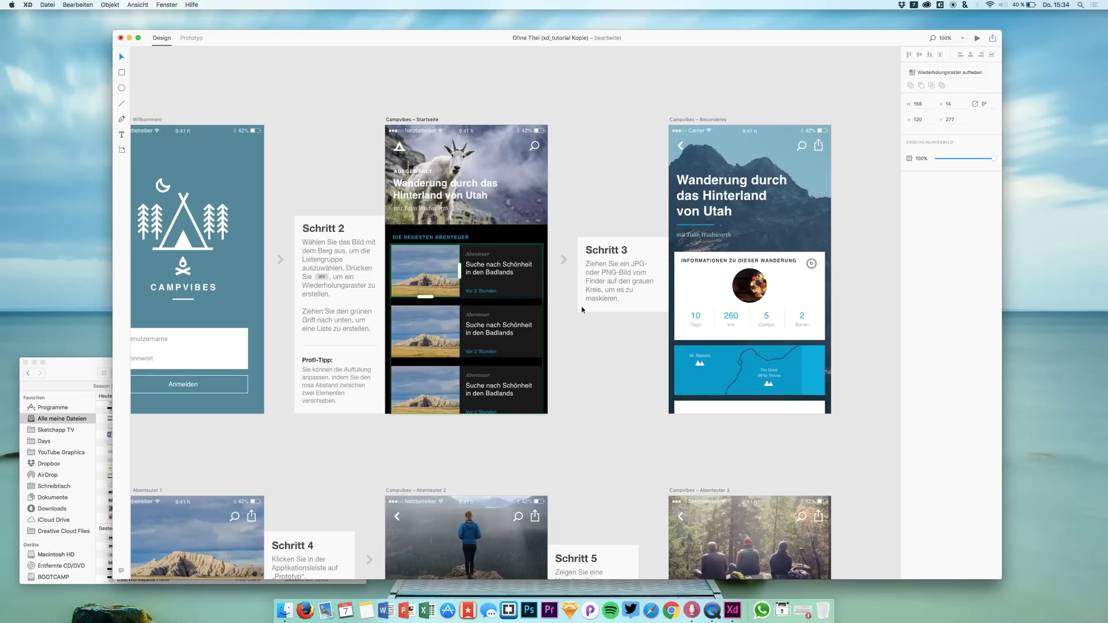
# Step: Delete the round photo in the Besonderes card, then undo to restore it
pyautogui.hscroll(3, 589, 306)
pyautogui.click(666, 285)
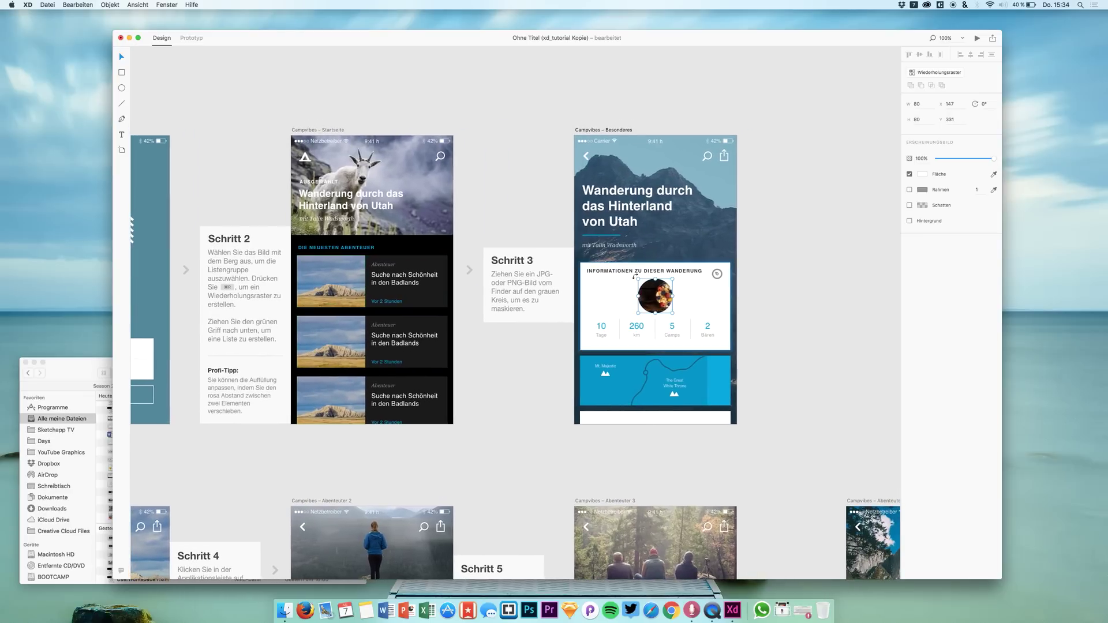
pyautogui.hscroll(8, 635, 277)
pyautogui.press('Delete')
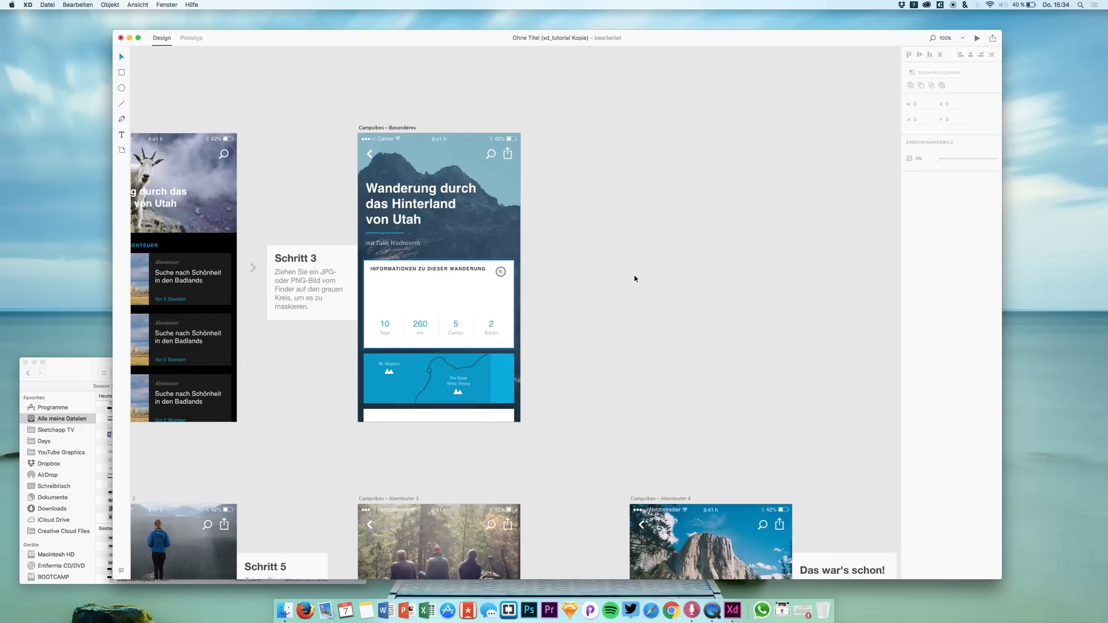
pyautogui.press('super+z')
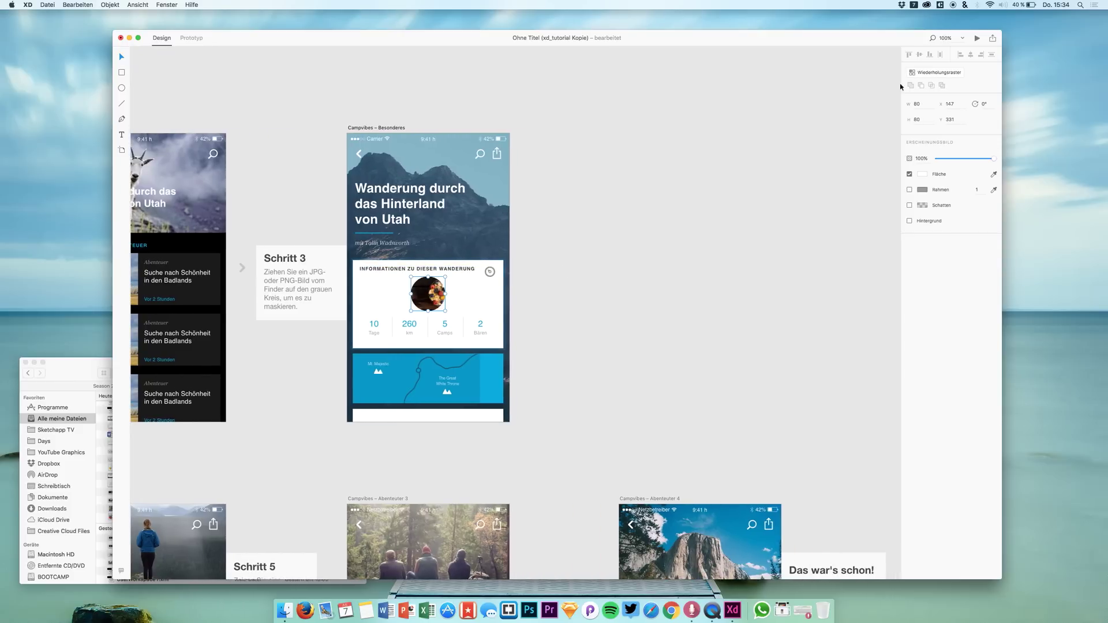
# Step: Check the info card's fill colour, select its round photo, and minimize the Finder window
pyautogui.click(922, 174)
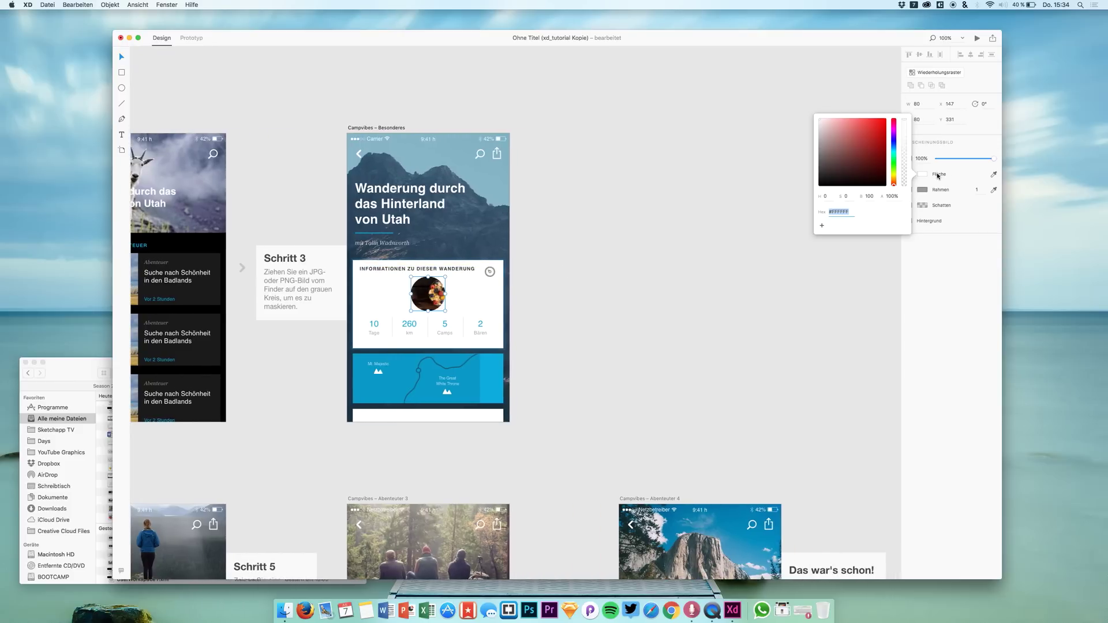
pyautogui.click(437, 290)
pyautogui.click(437, 290)
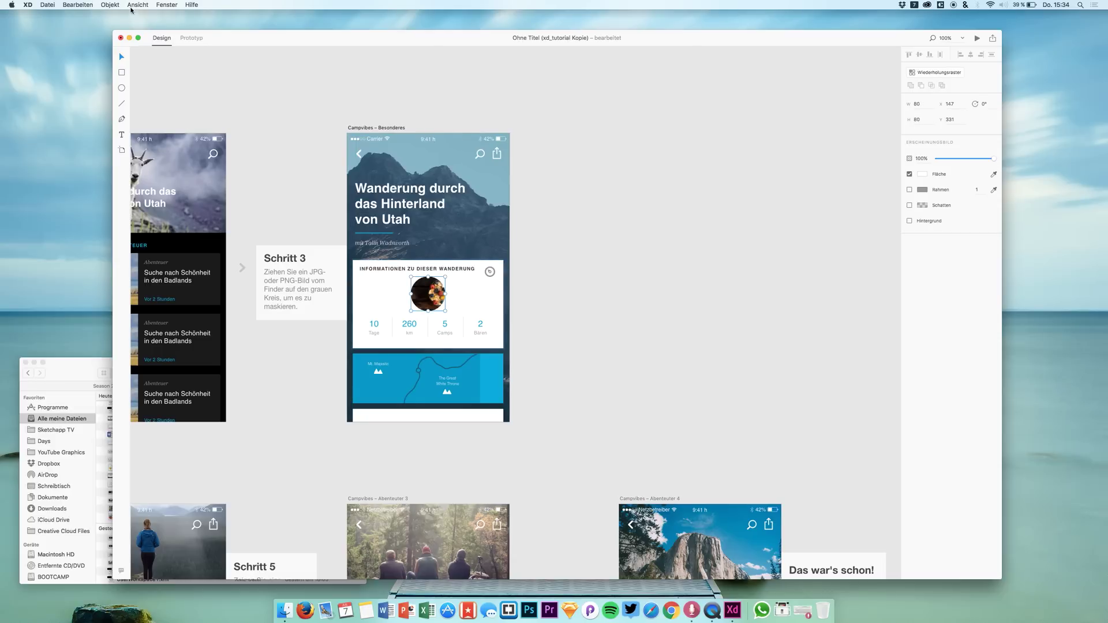
pyautogui.click(34, 363)
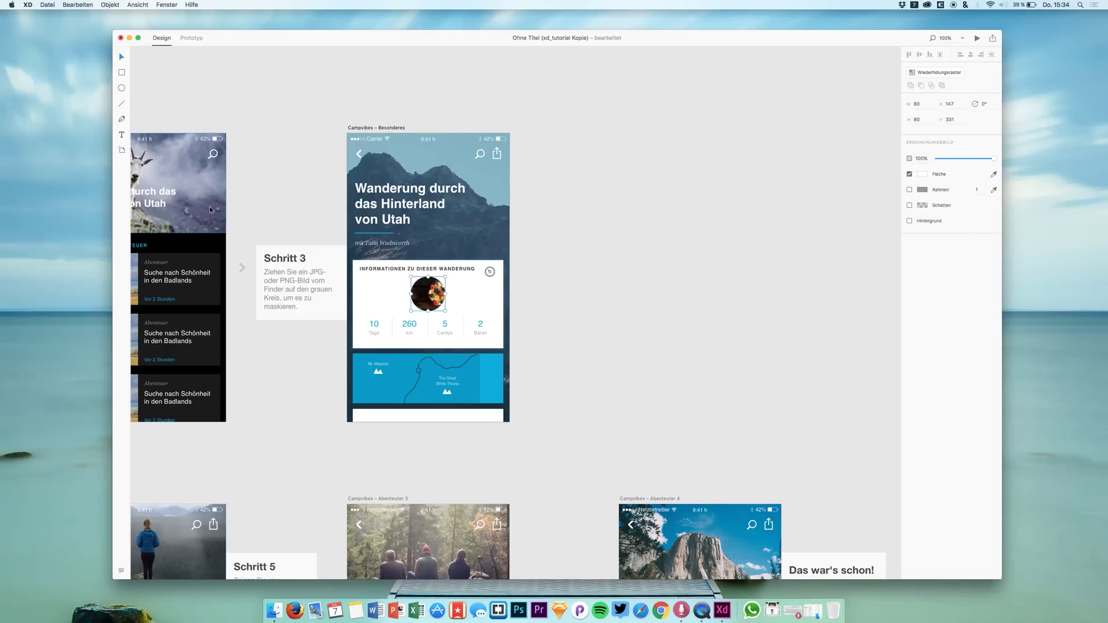
# Step: Browse the Ansicht, Fenster and Objekt menus, closing them without choosing anything
pyautogui.click(78, 4)
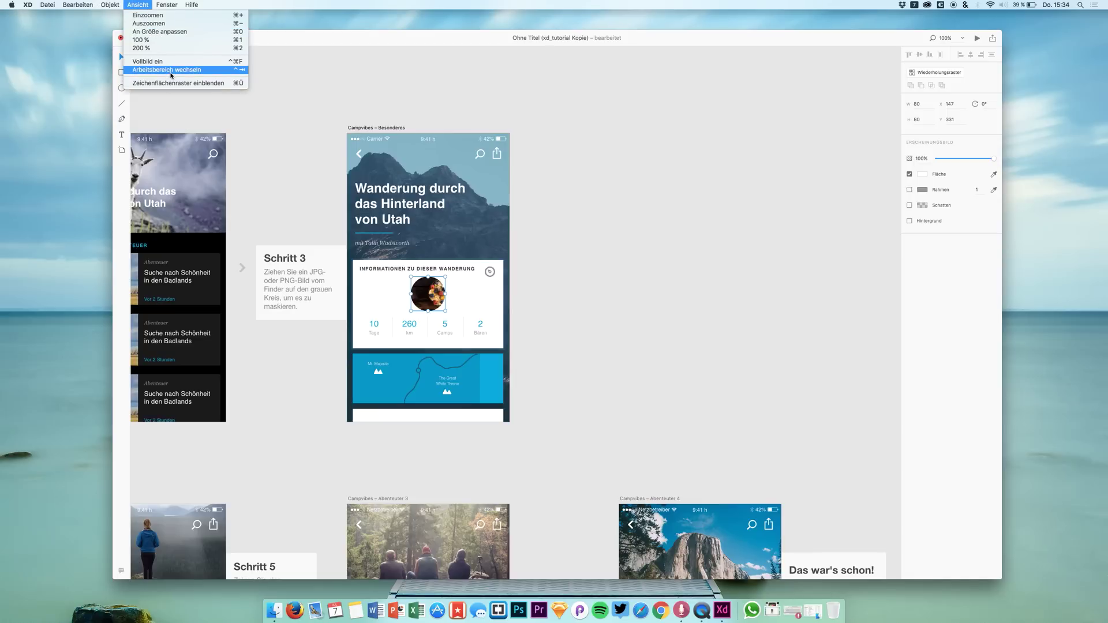
pyautogui.moveTo(166, 3)
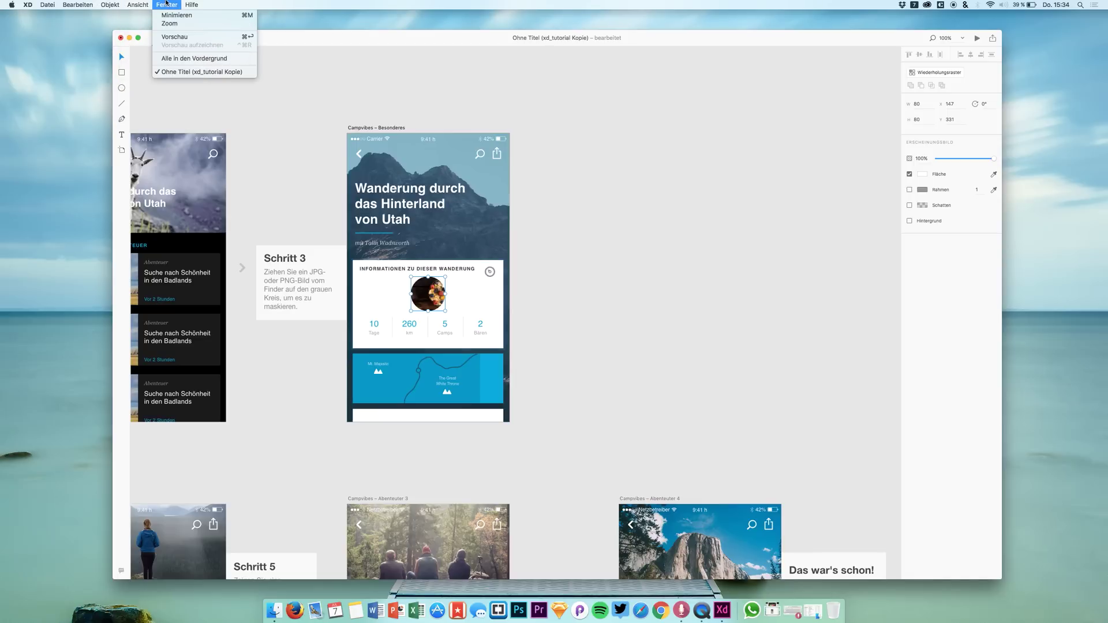
pyautogui.moveTo(118, 3)
pyautogui.click(244, 87)
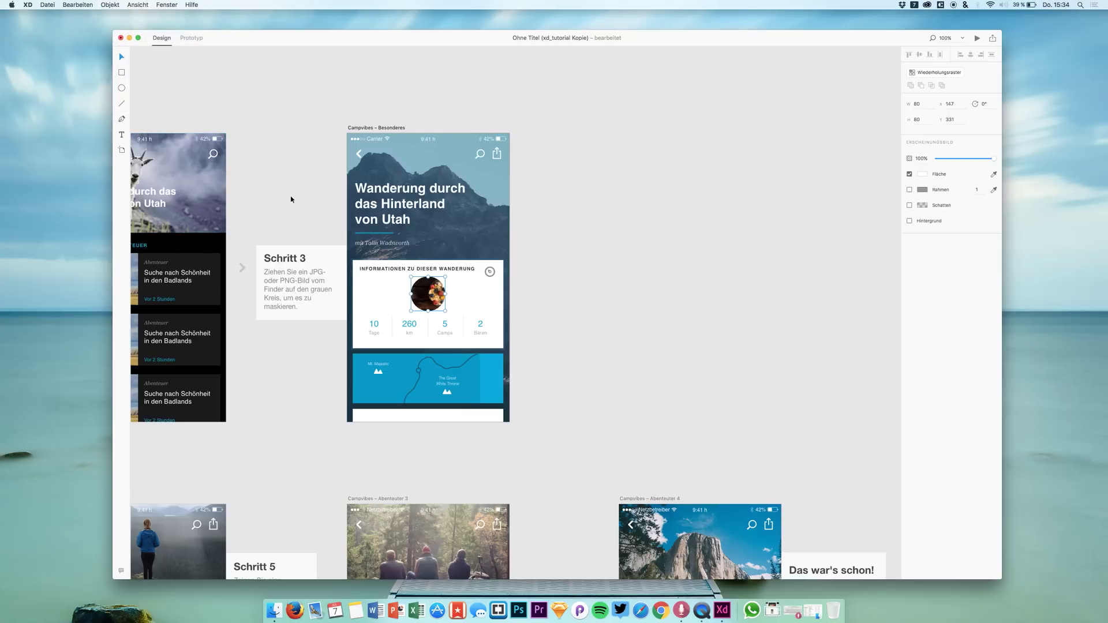
# Step: Pan around the canvas to review each Campvibes artboard
pyautogui.hscroll(-10, 358, 205)
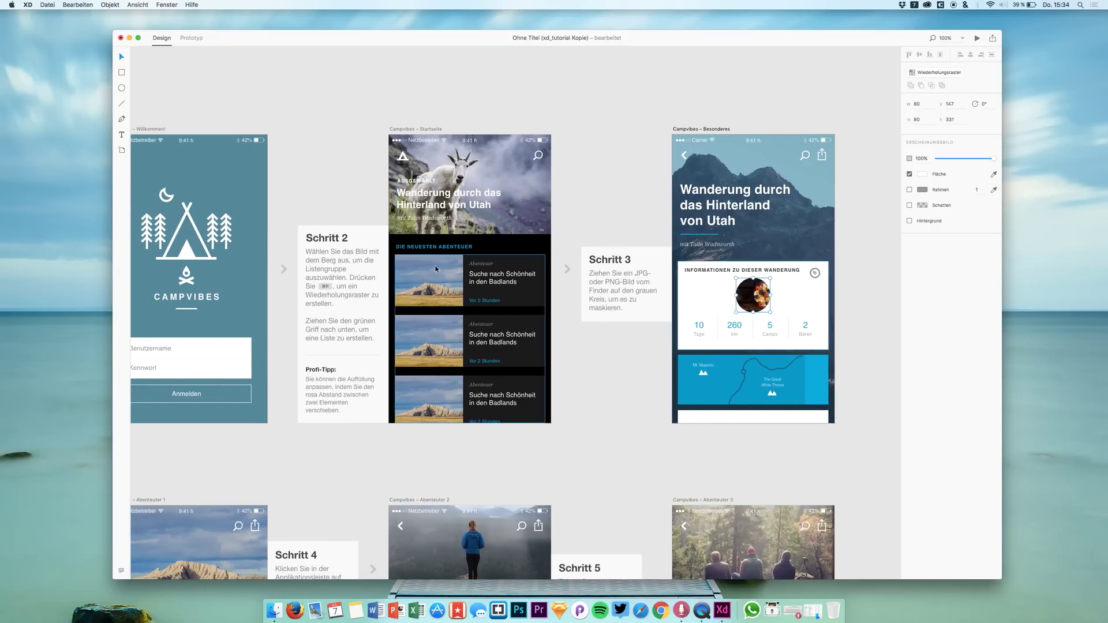
pyautogui.hscroll(-5, 391, 449)
pyautogui.scroll(-4, 391, 449)
pyautogui.scroll(-5, 390, 449)
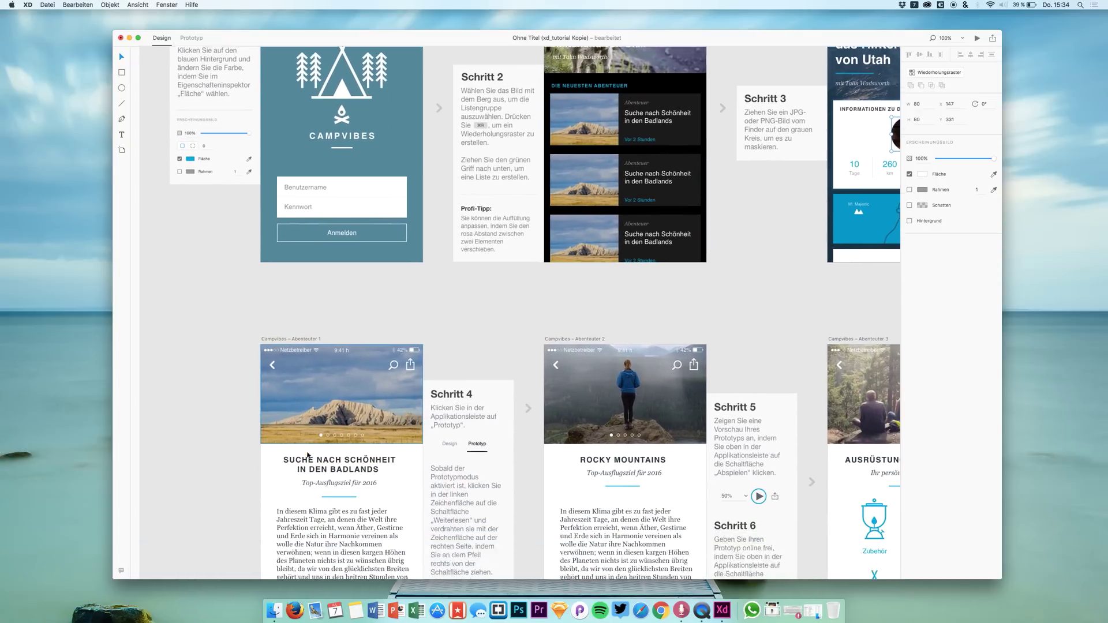
pyautogui.scroll(4, 371, 407)
pyautogui.scroll(7, 371, 408)
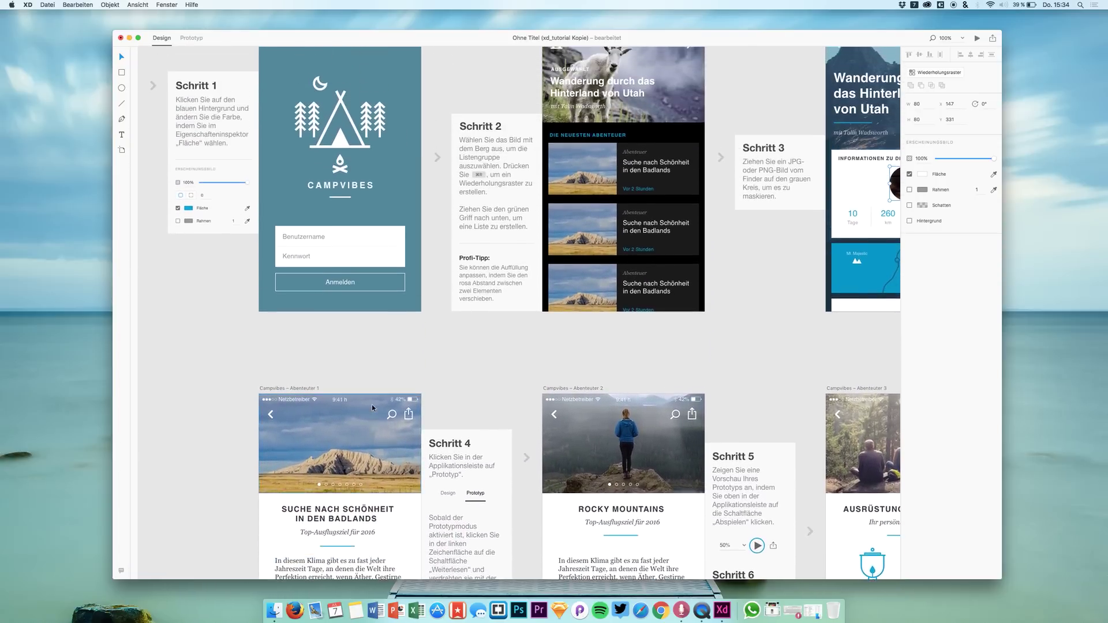
pyautogui.hscroll(3, 371, 407)
pyautogui.scroll(-3, 443, 342)
pyautogui.hscroll(3, 443, 343)
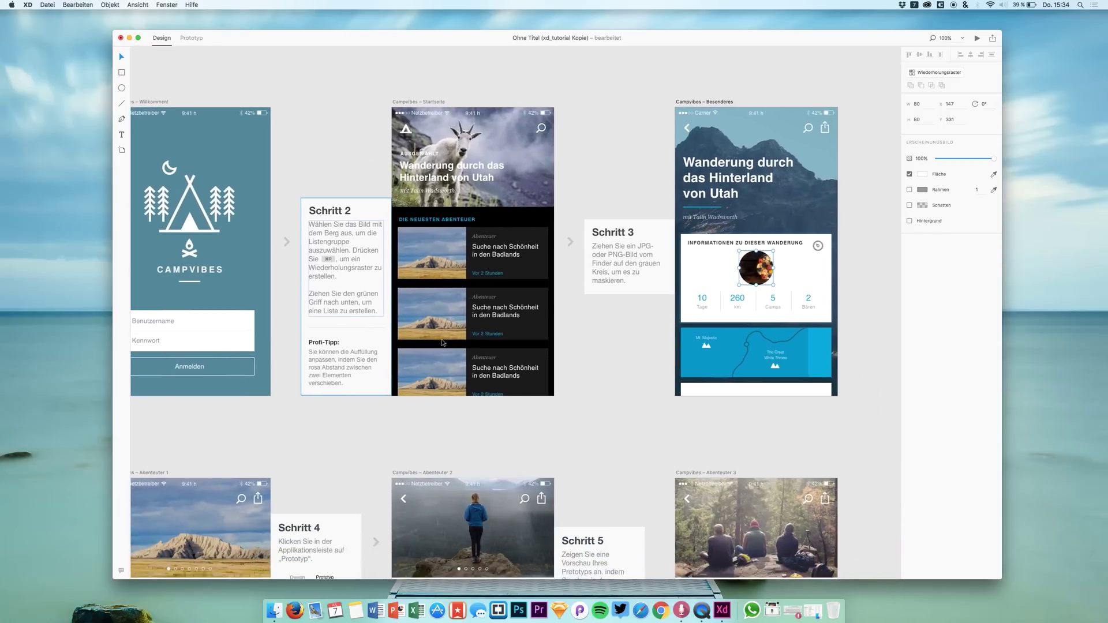
pyautogui.hscroll(5, 550, 371)
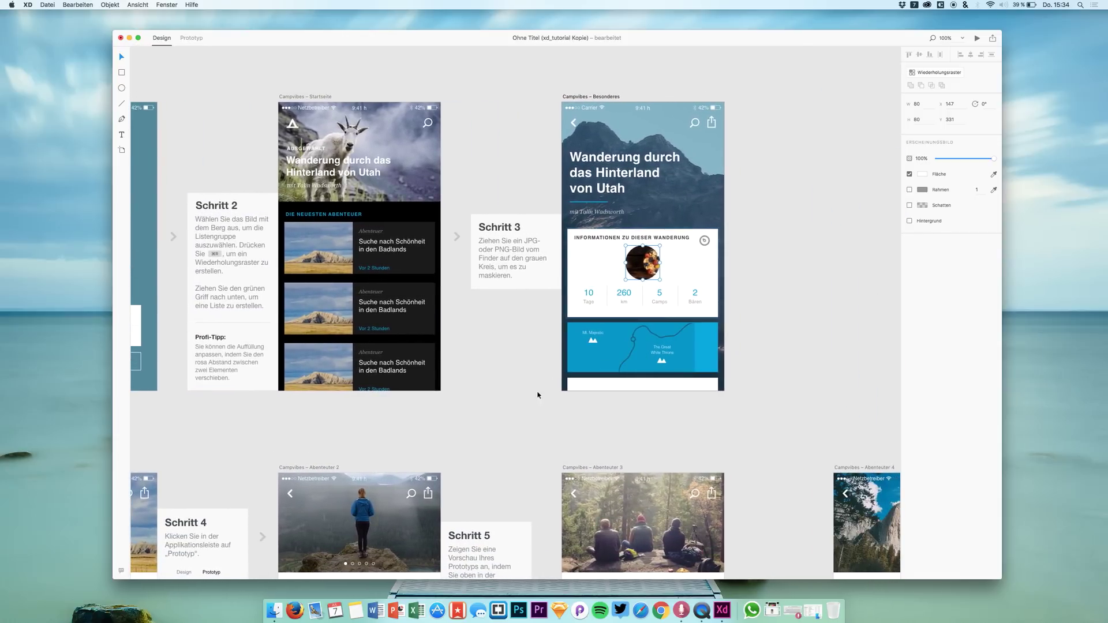
pyautogui.scroll(-12, 542, 393)
pyautogui.hscroll(1, 542, 392)
pyautogui.scroll(-1, 542, 396)
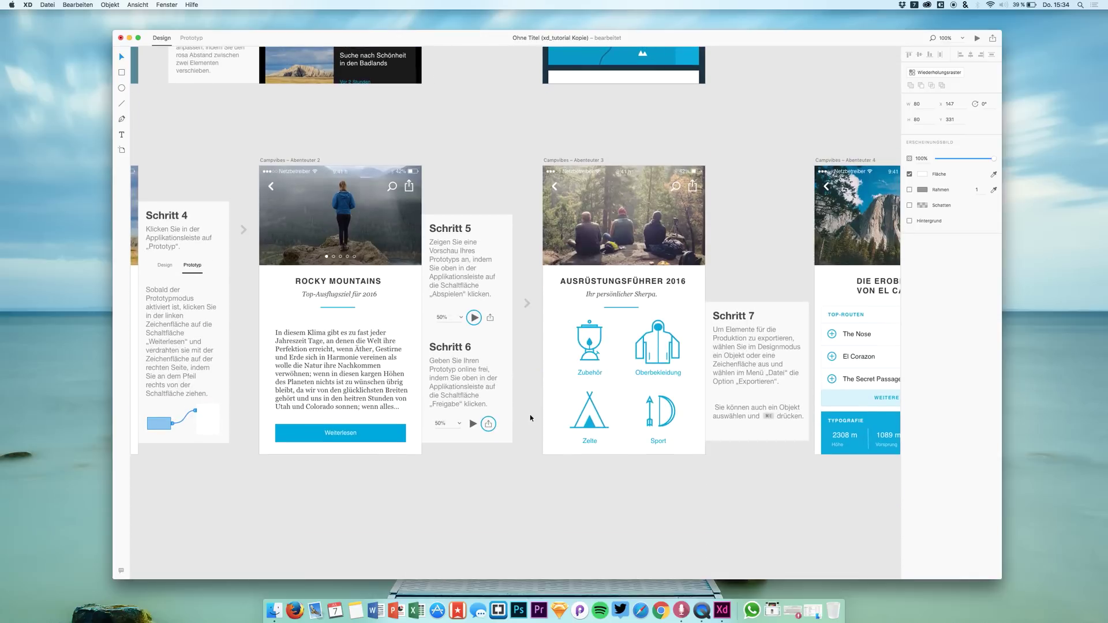
pyautogui.hscroll(13, 515, 491)
pyautogui.scroll(2, 518, 488)
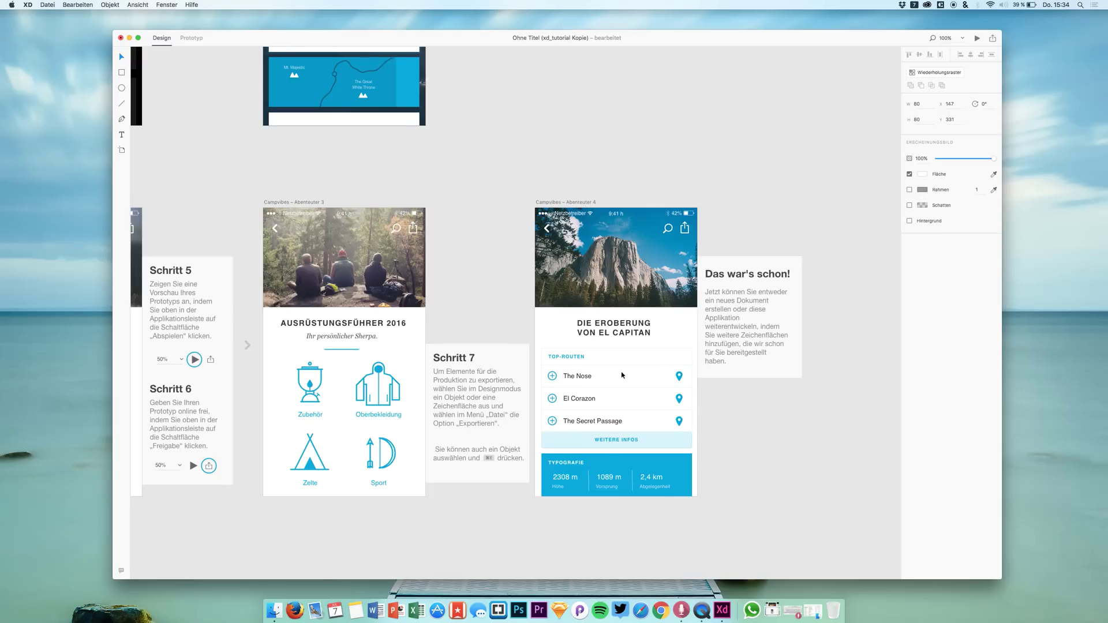
pyautogui.hscroll(-16, 622, 375)
pyautogui.scroll(13, 622, 375)
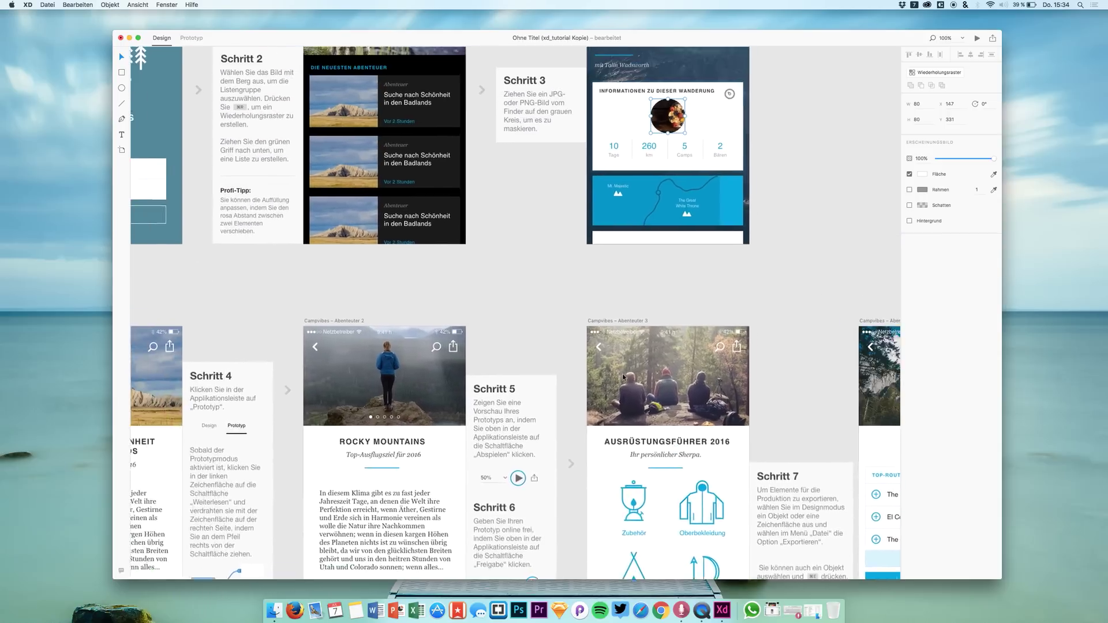
pyautogui.scroll(3, 622, 373)
pyautogui.scroll(-4, 606, 288)
pyautogui.hscroll(-6, 606, 288)
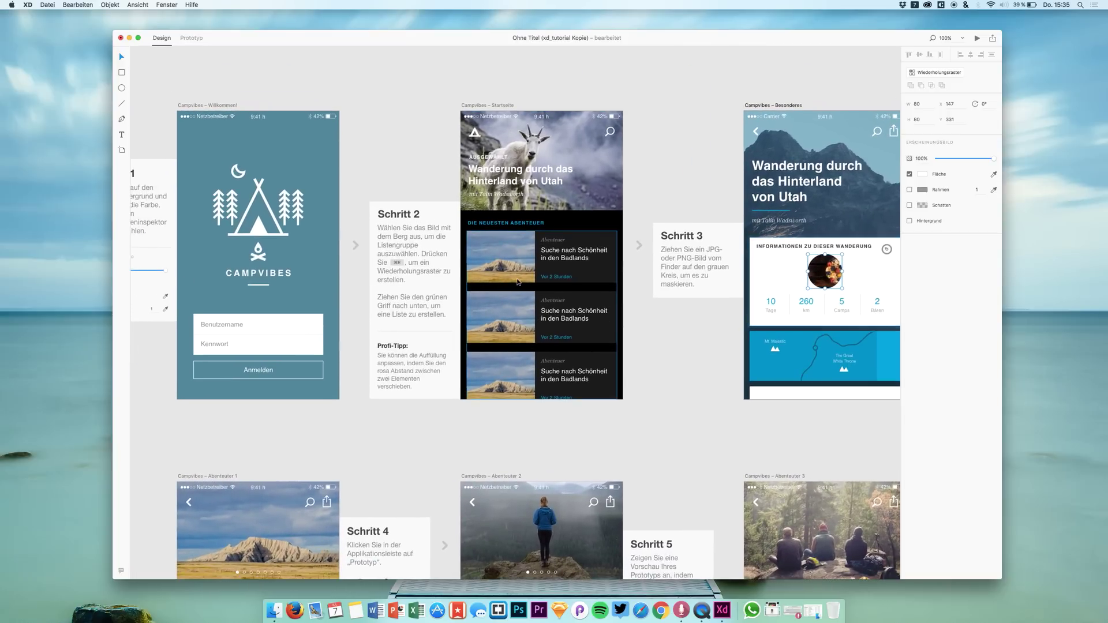
pyautogui.hscroll(-2, 370, 252)
pyautogui.hscroll(-5, 370, 252)
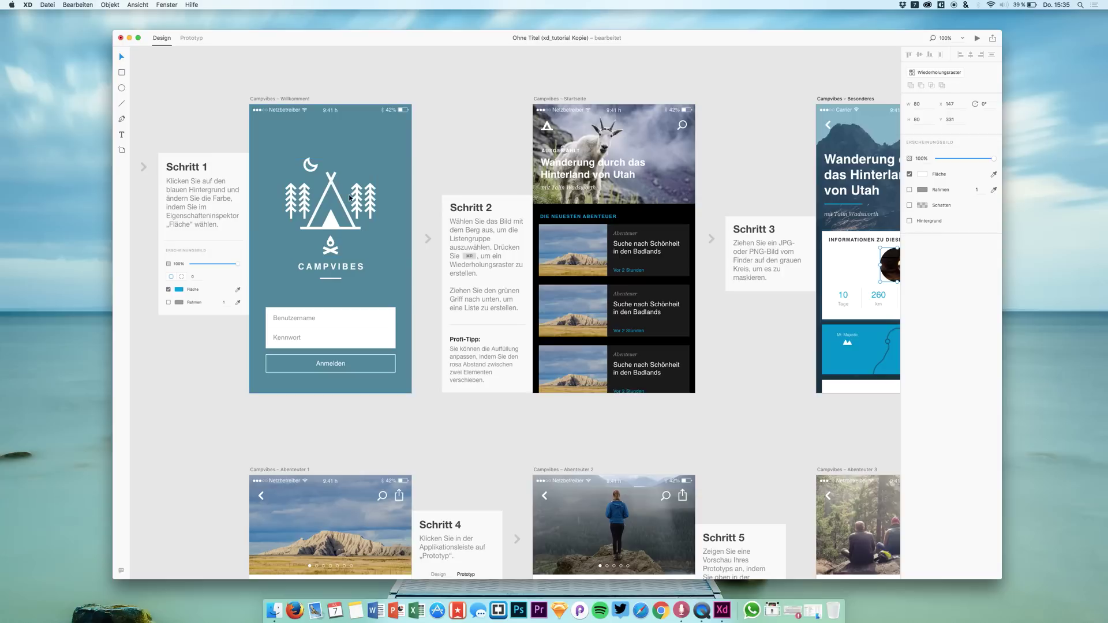
pyautogui.hscroll(10, 412, 141)
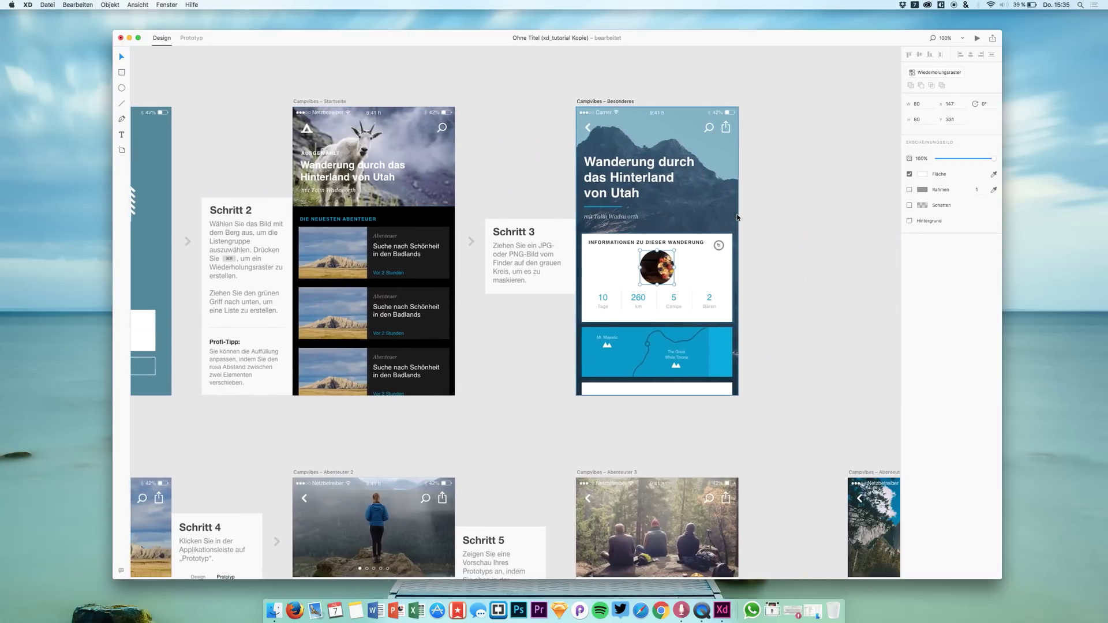
pyautogui.hscroll(10, 737, 218)
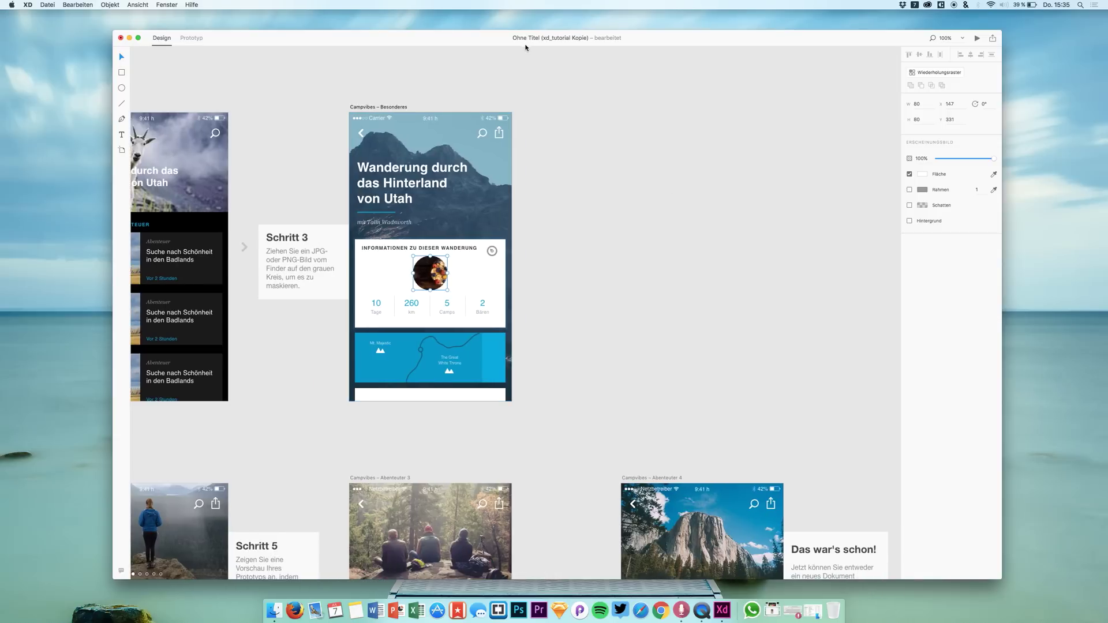
# Step: Deselect the circle photo and zoom out to 69.4% to show Willkommen through Abenteuer 4
pyautogui.click(500, 91)
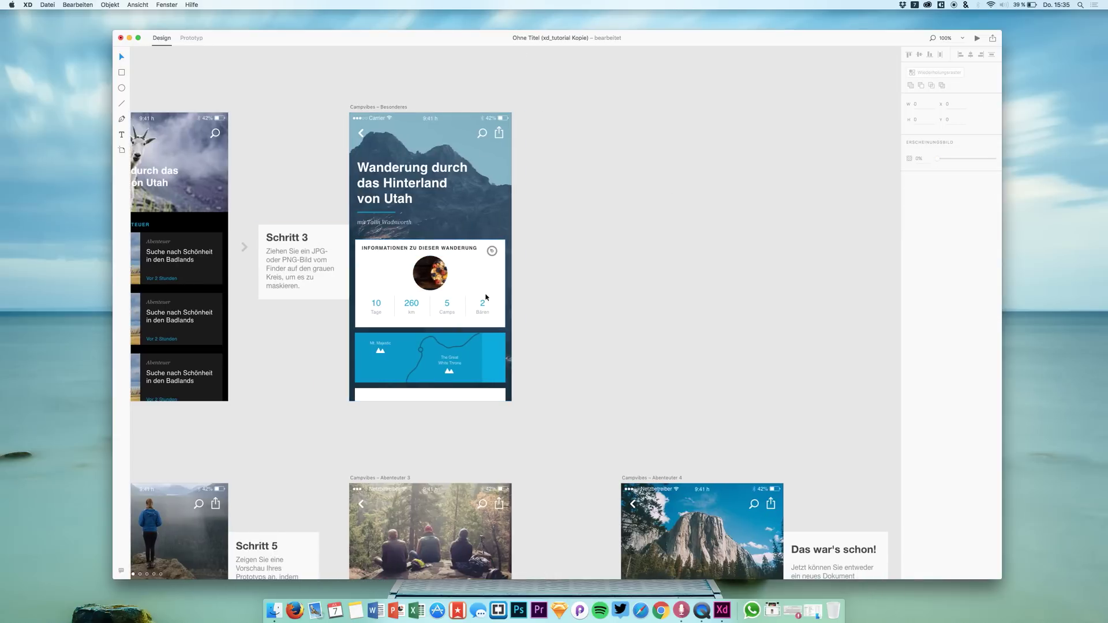
pyautogui.scroll(-15, 389, 332)
pyautogui.hscroll(-8, 389, 335)
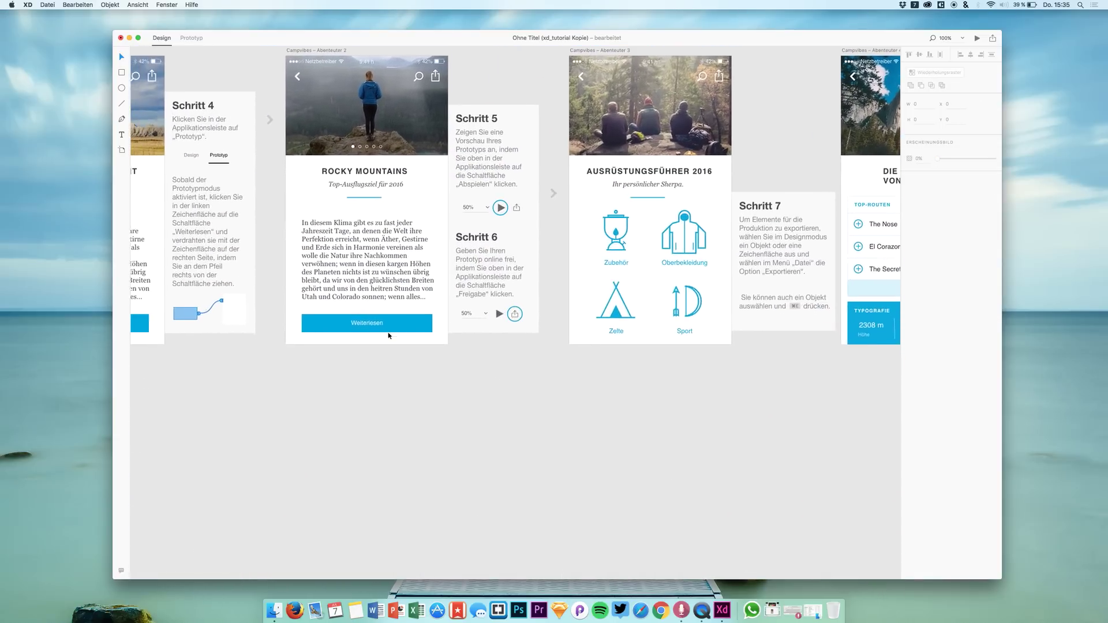
pyautogui.hscroll(-7, 389, 335)
pyautogui.scroll(6, 389, 335)
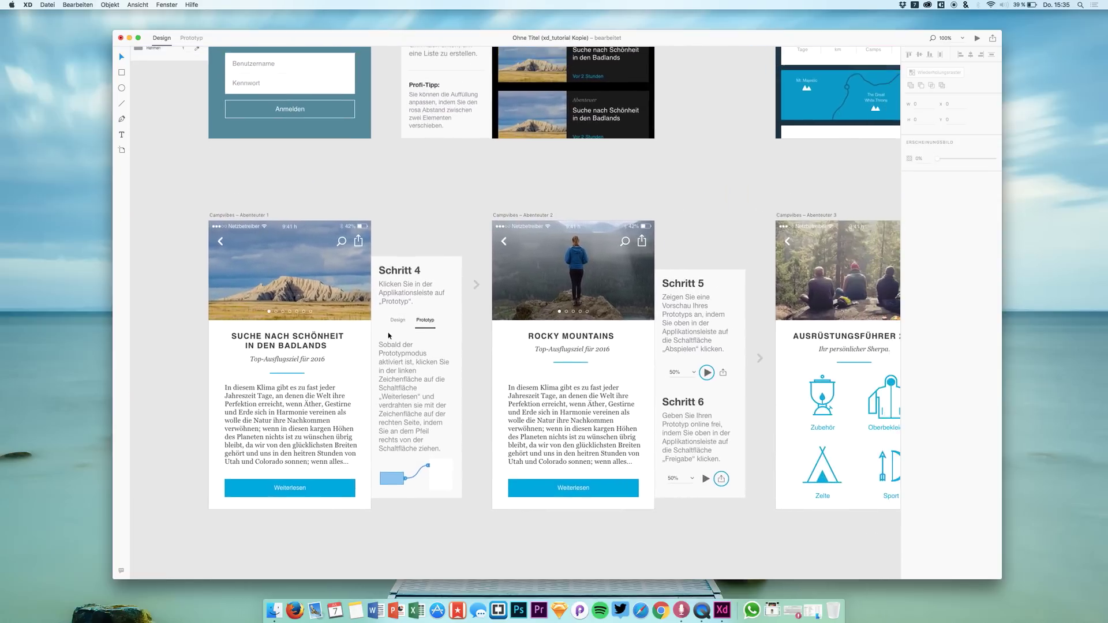
pyautogui.scroll(2, 388, 336)
pyautogui.hscroll(2, 389, 336)
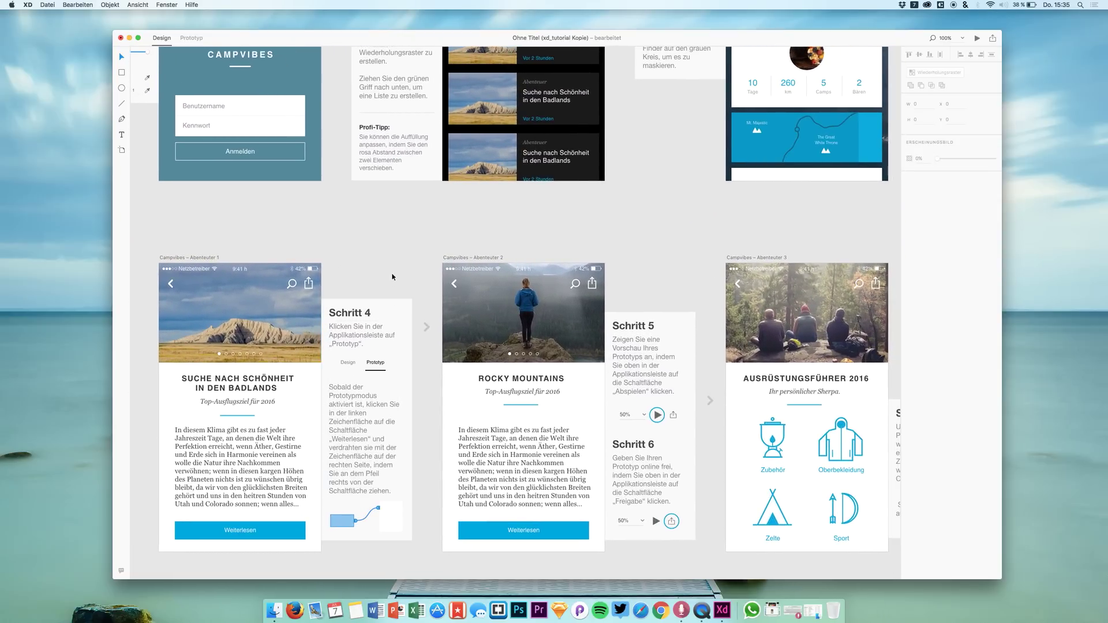
pyautogui.scroll(-5, 391, 277)
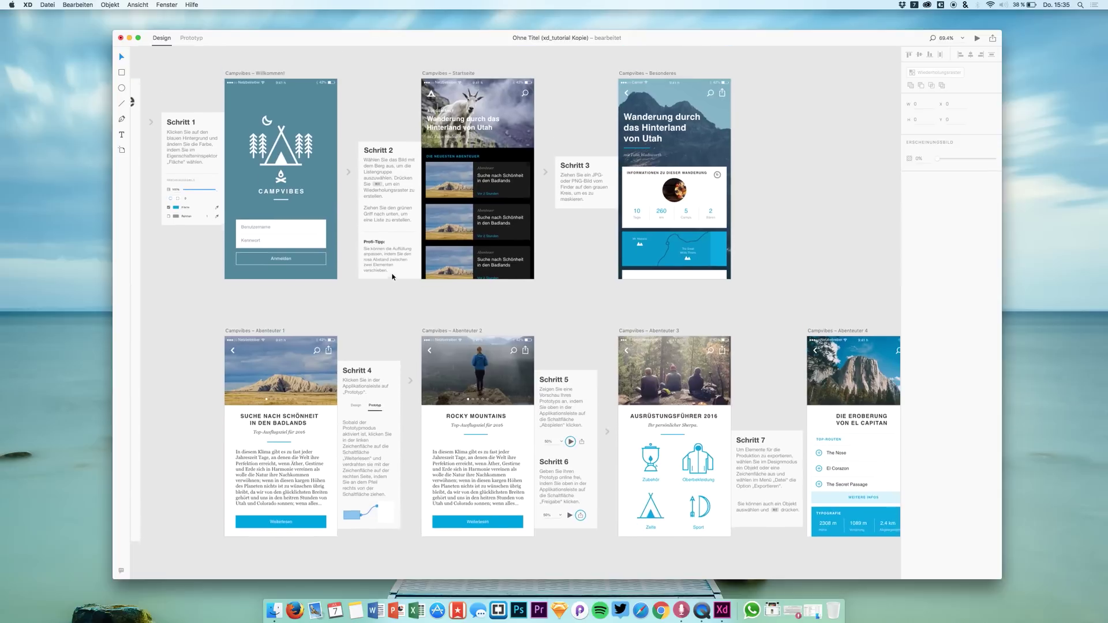
pyautogui.hscroll(-2, 392, 277)
pyautogui.scroll(1, 391, 277)
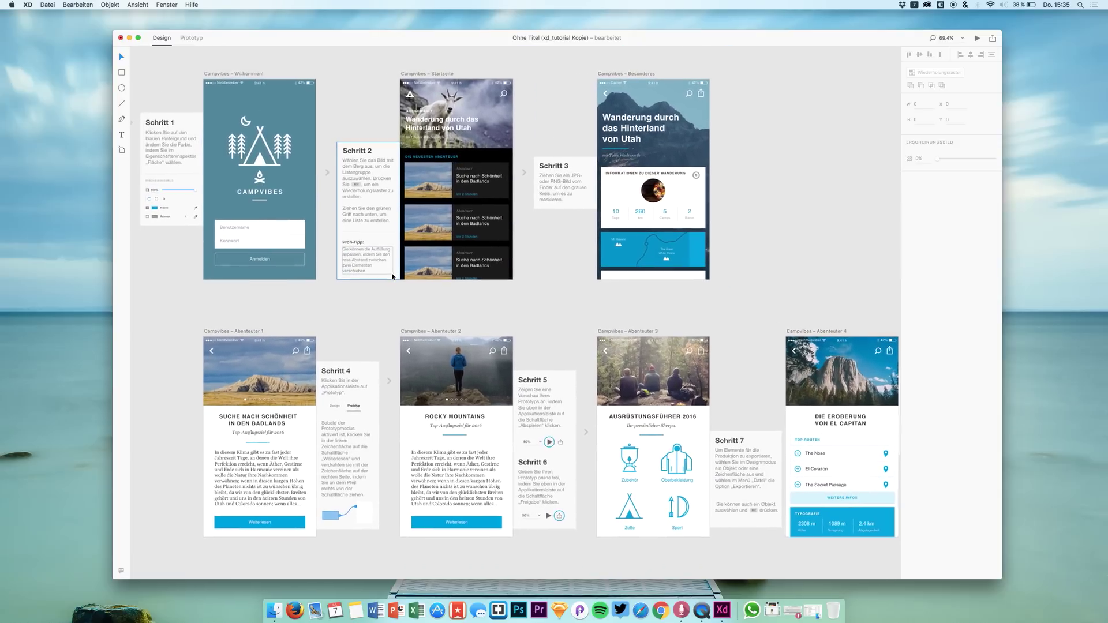
pyautogui.hscroll(3, 393, 276)
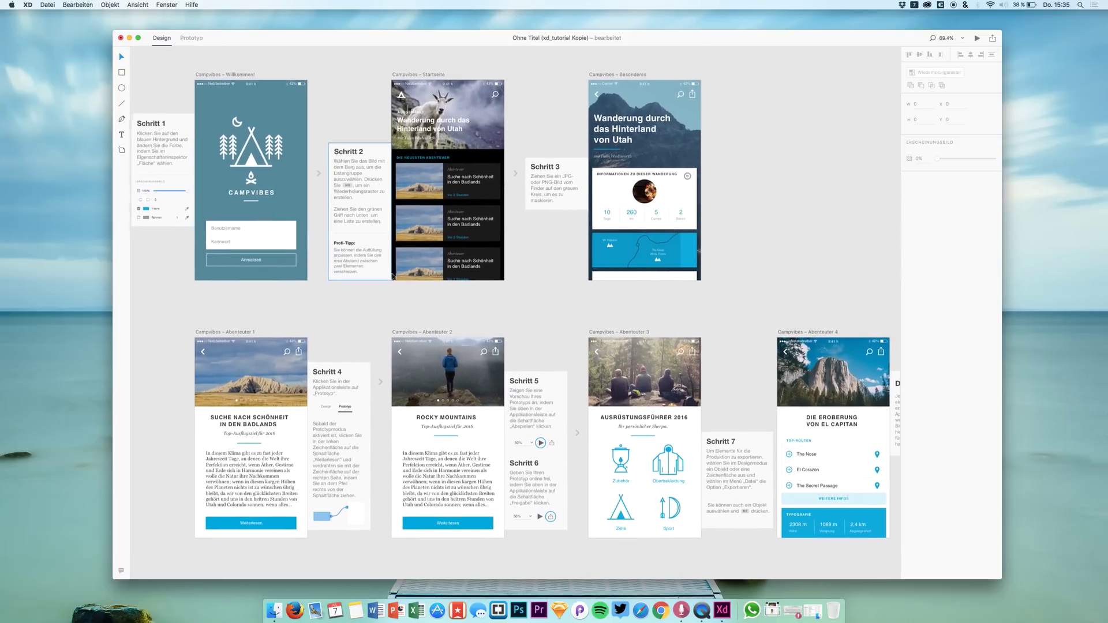
pyautogui.hscroll(-2, 393, 277)
pyautogui.scroll(-1, 392, 277)
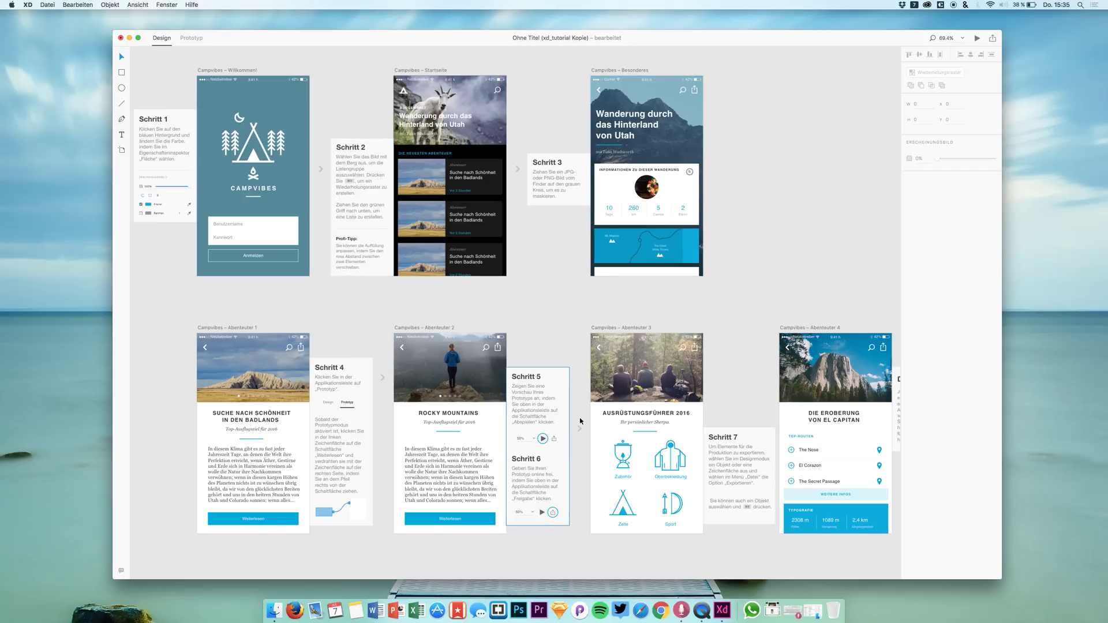
pyautogui.click(458, 379)
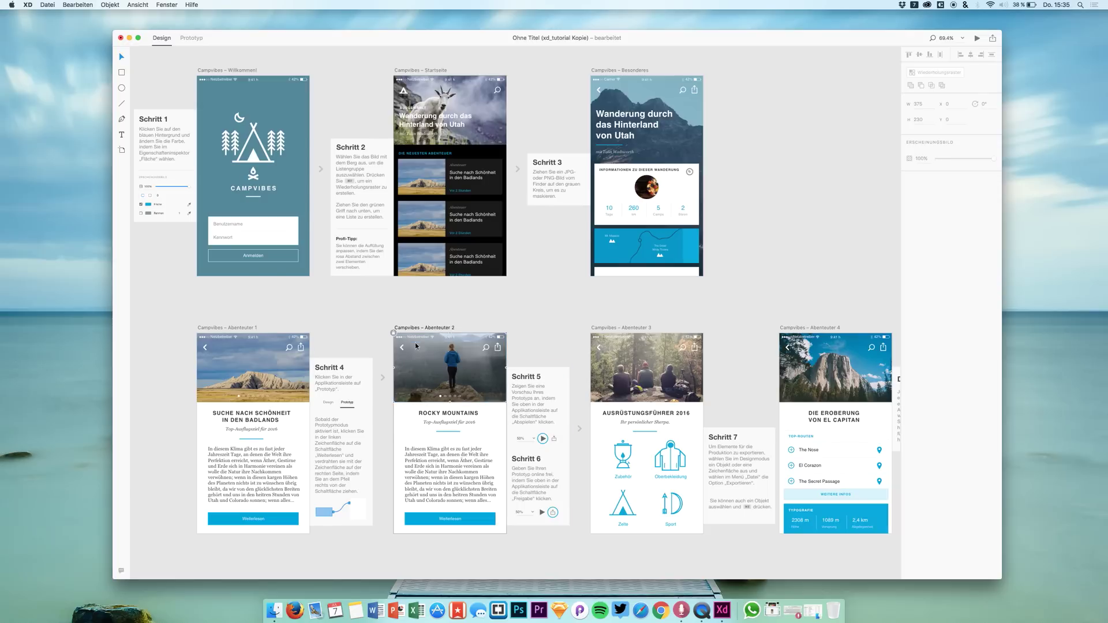